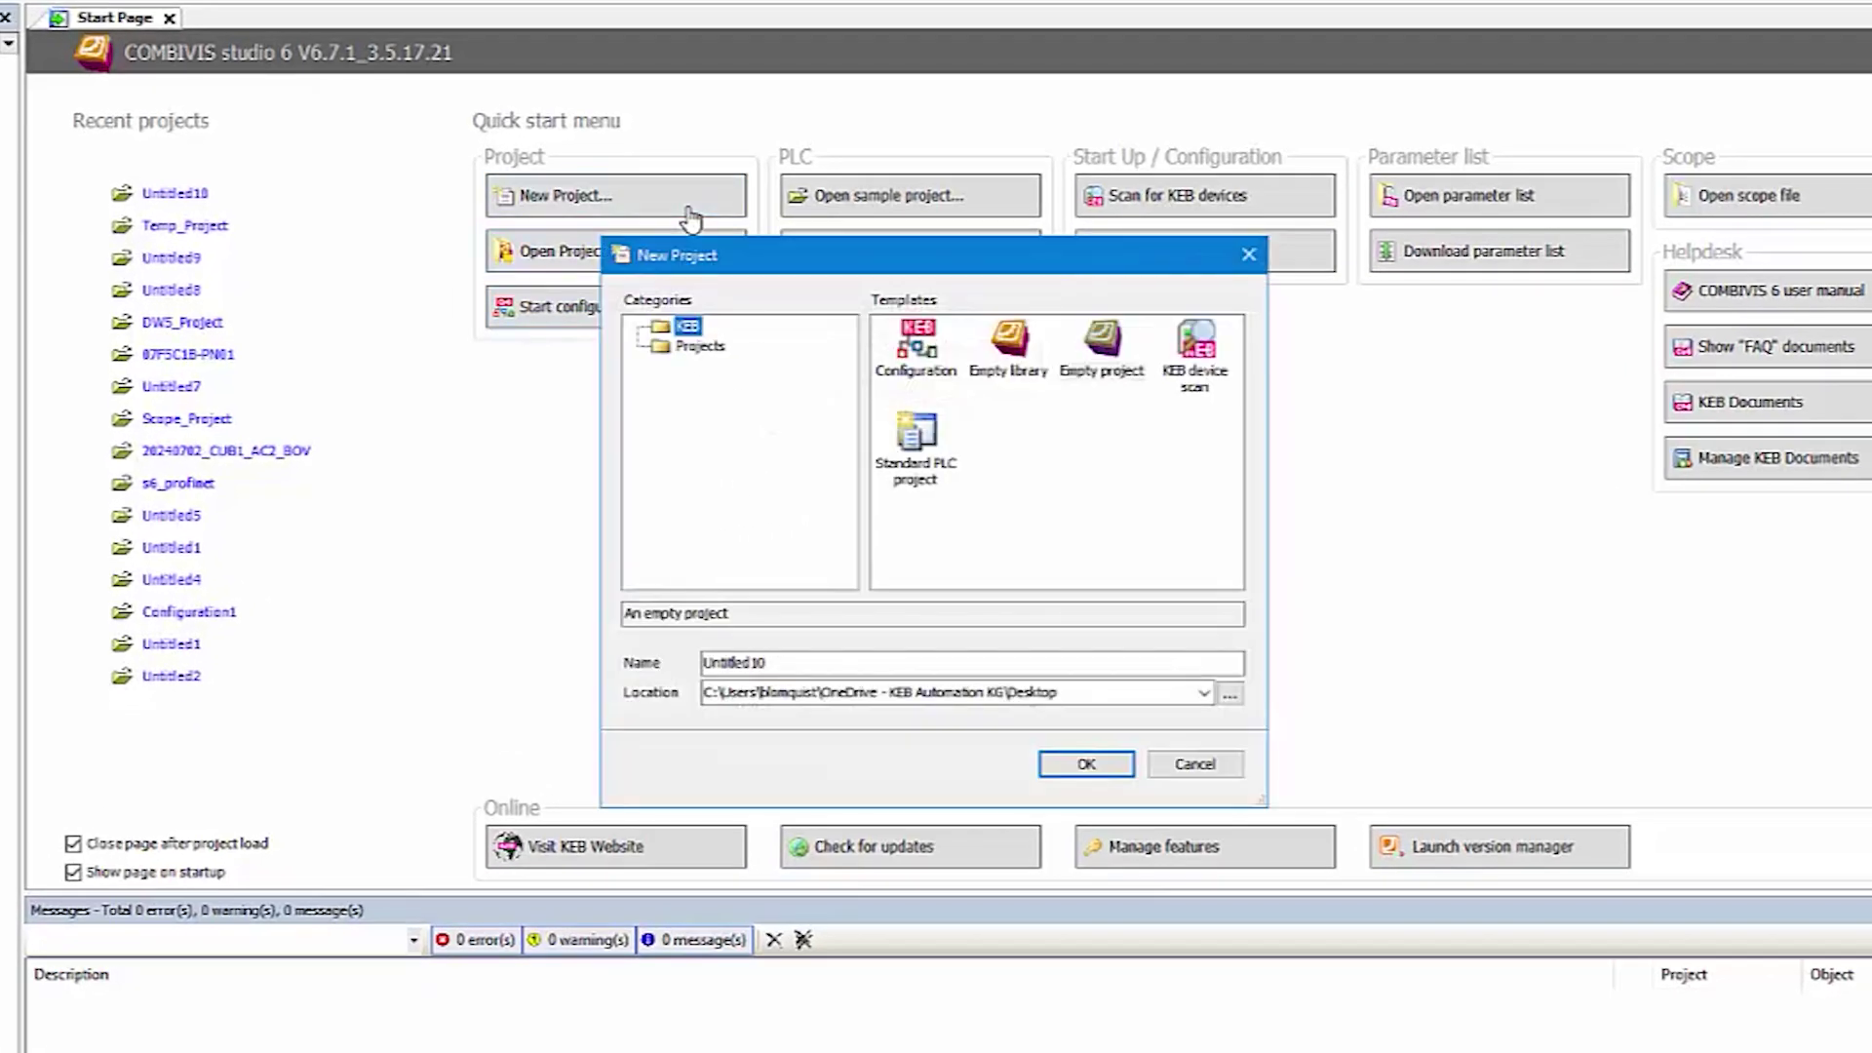
Create a new COMBIVIS project named ProfinetProject
double_click(787, 662)
type("ProfinetProject")
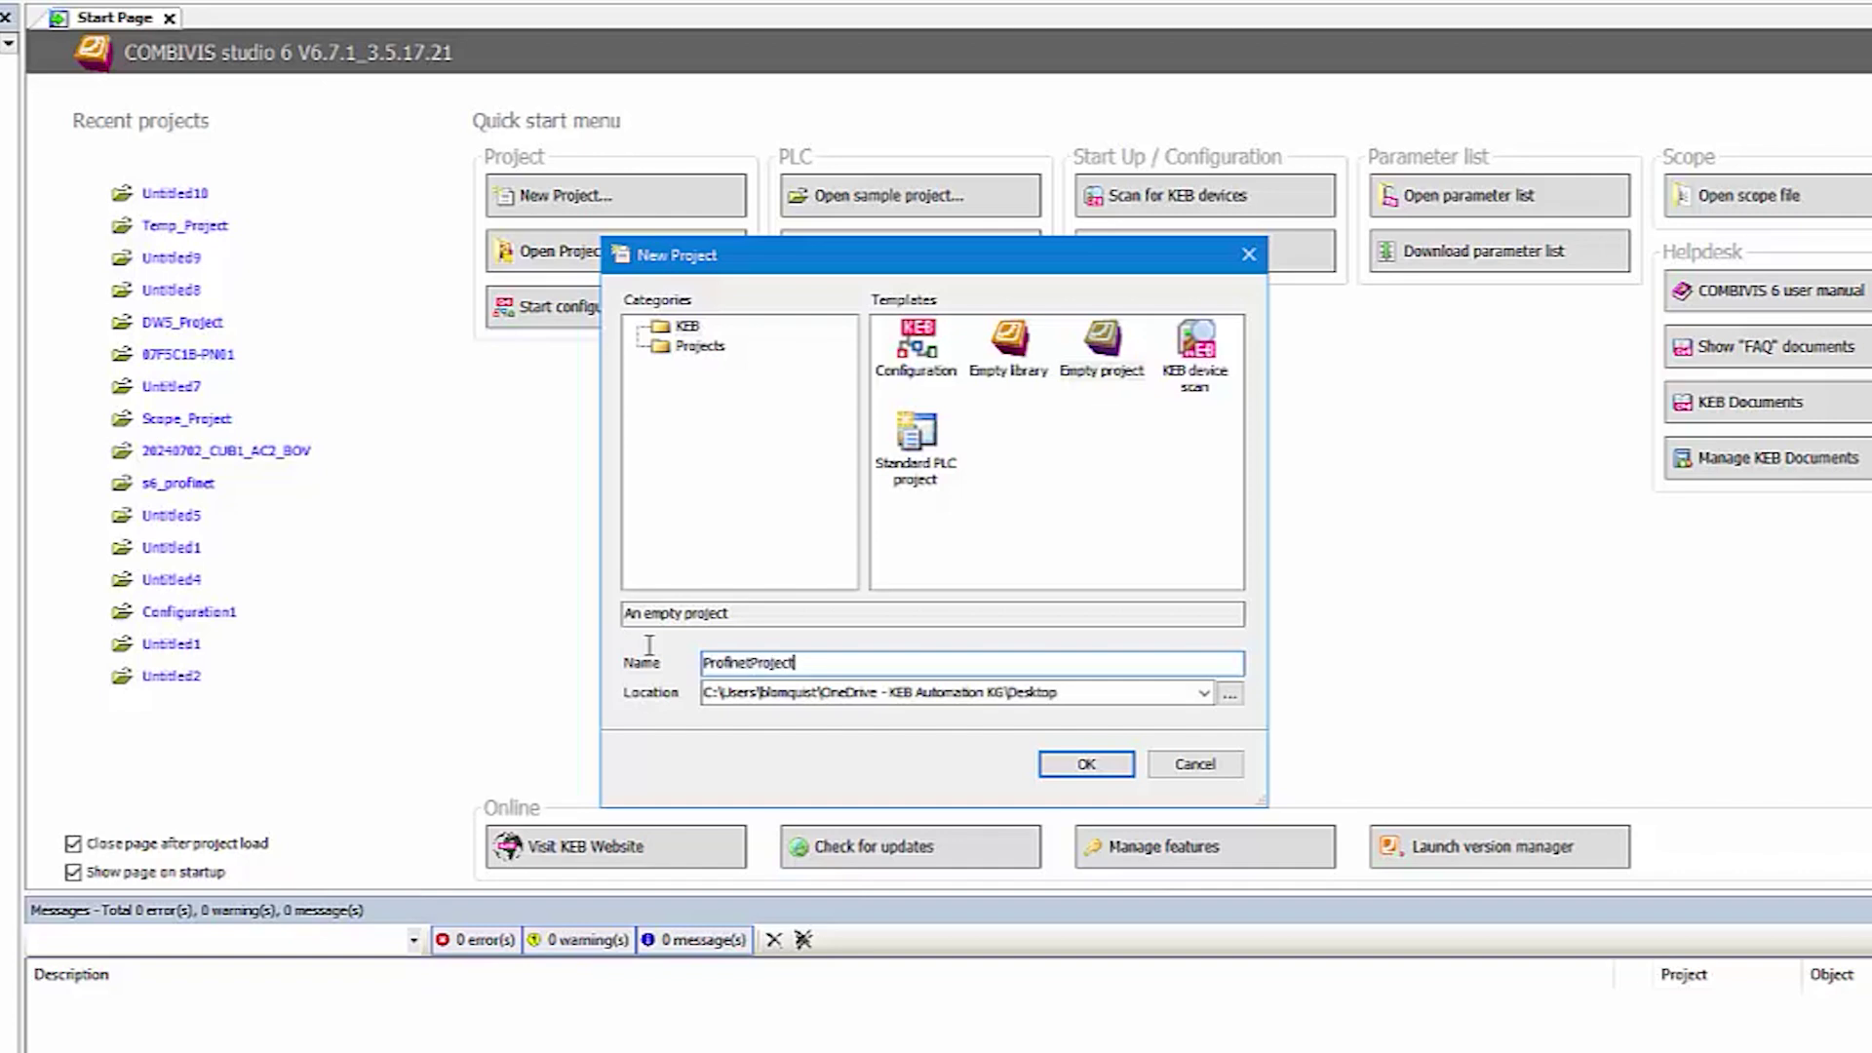
key("Return")
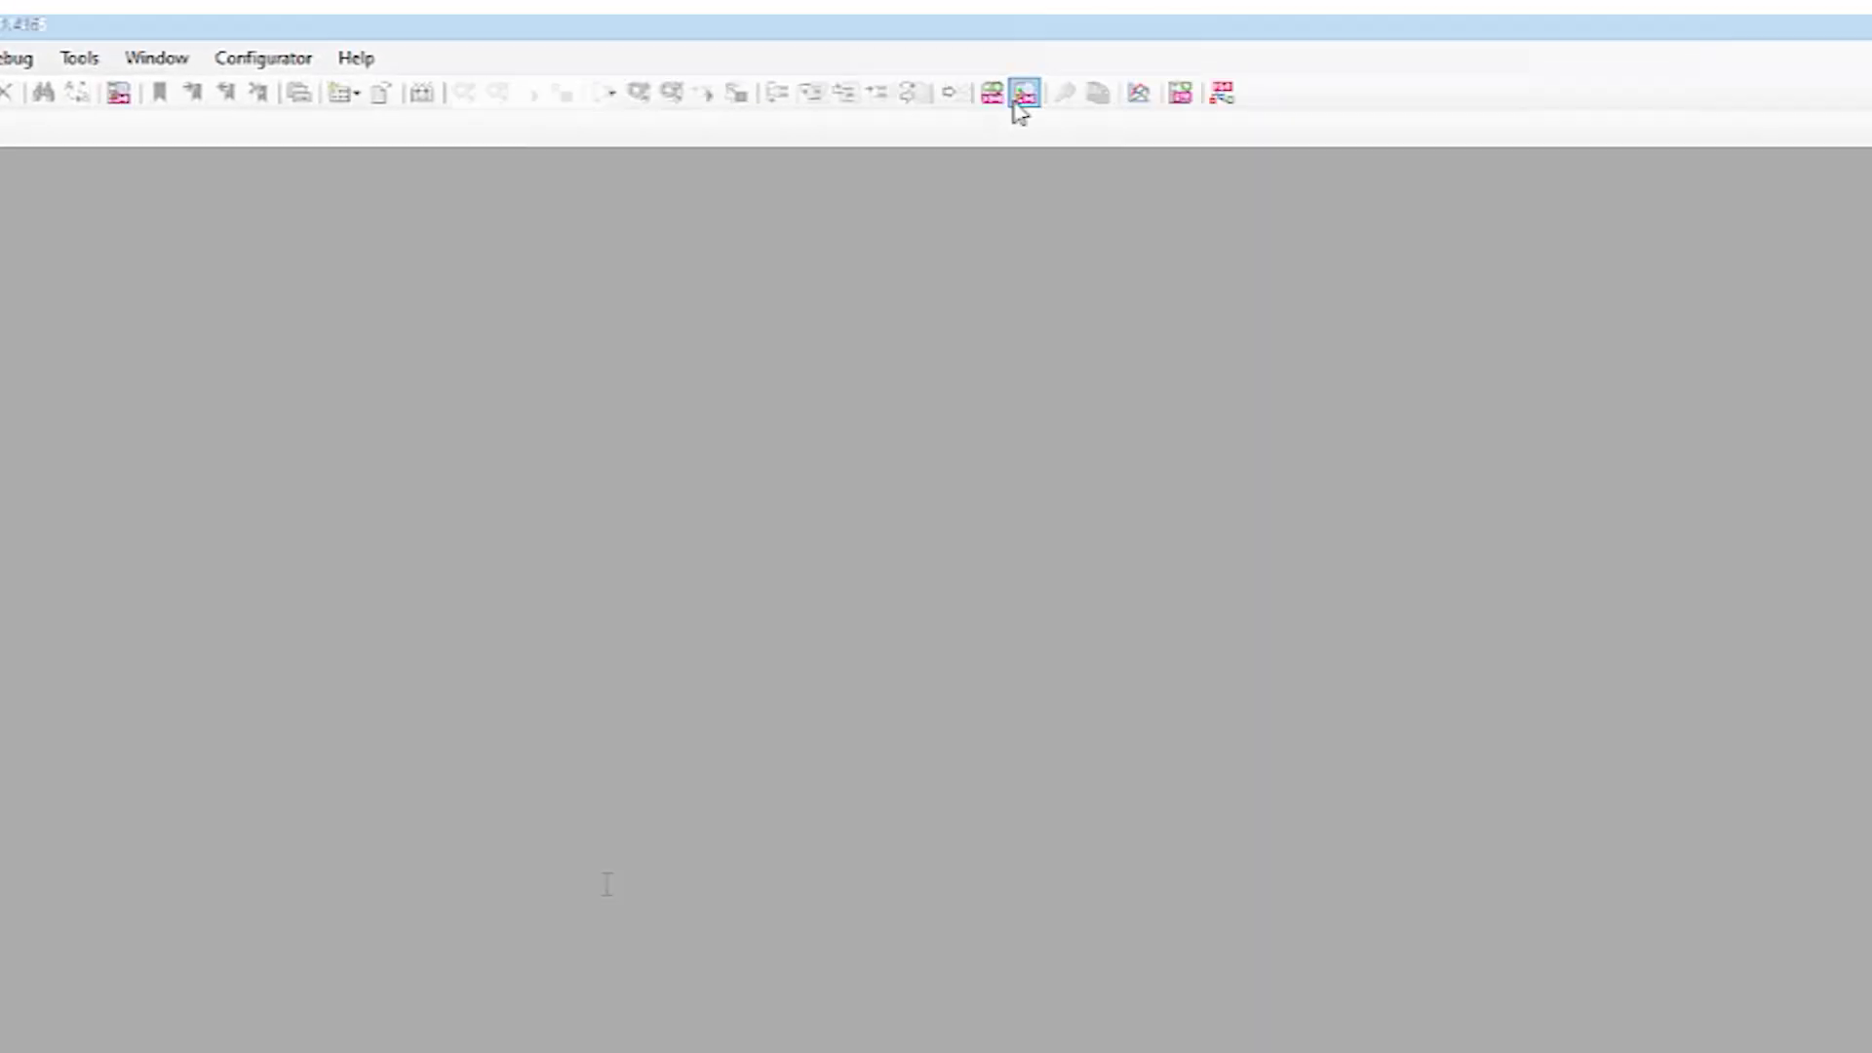
Scan for KEB devices and add the found drive Node_1_S6A to the project
left_click(1019, 102)
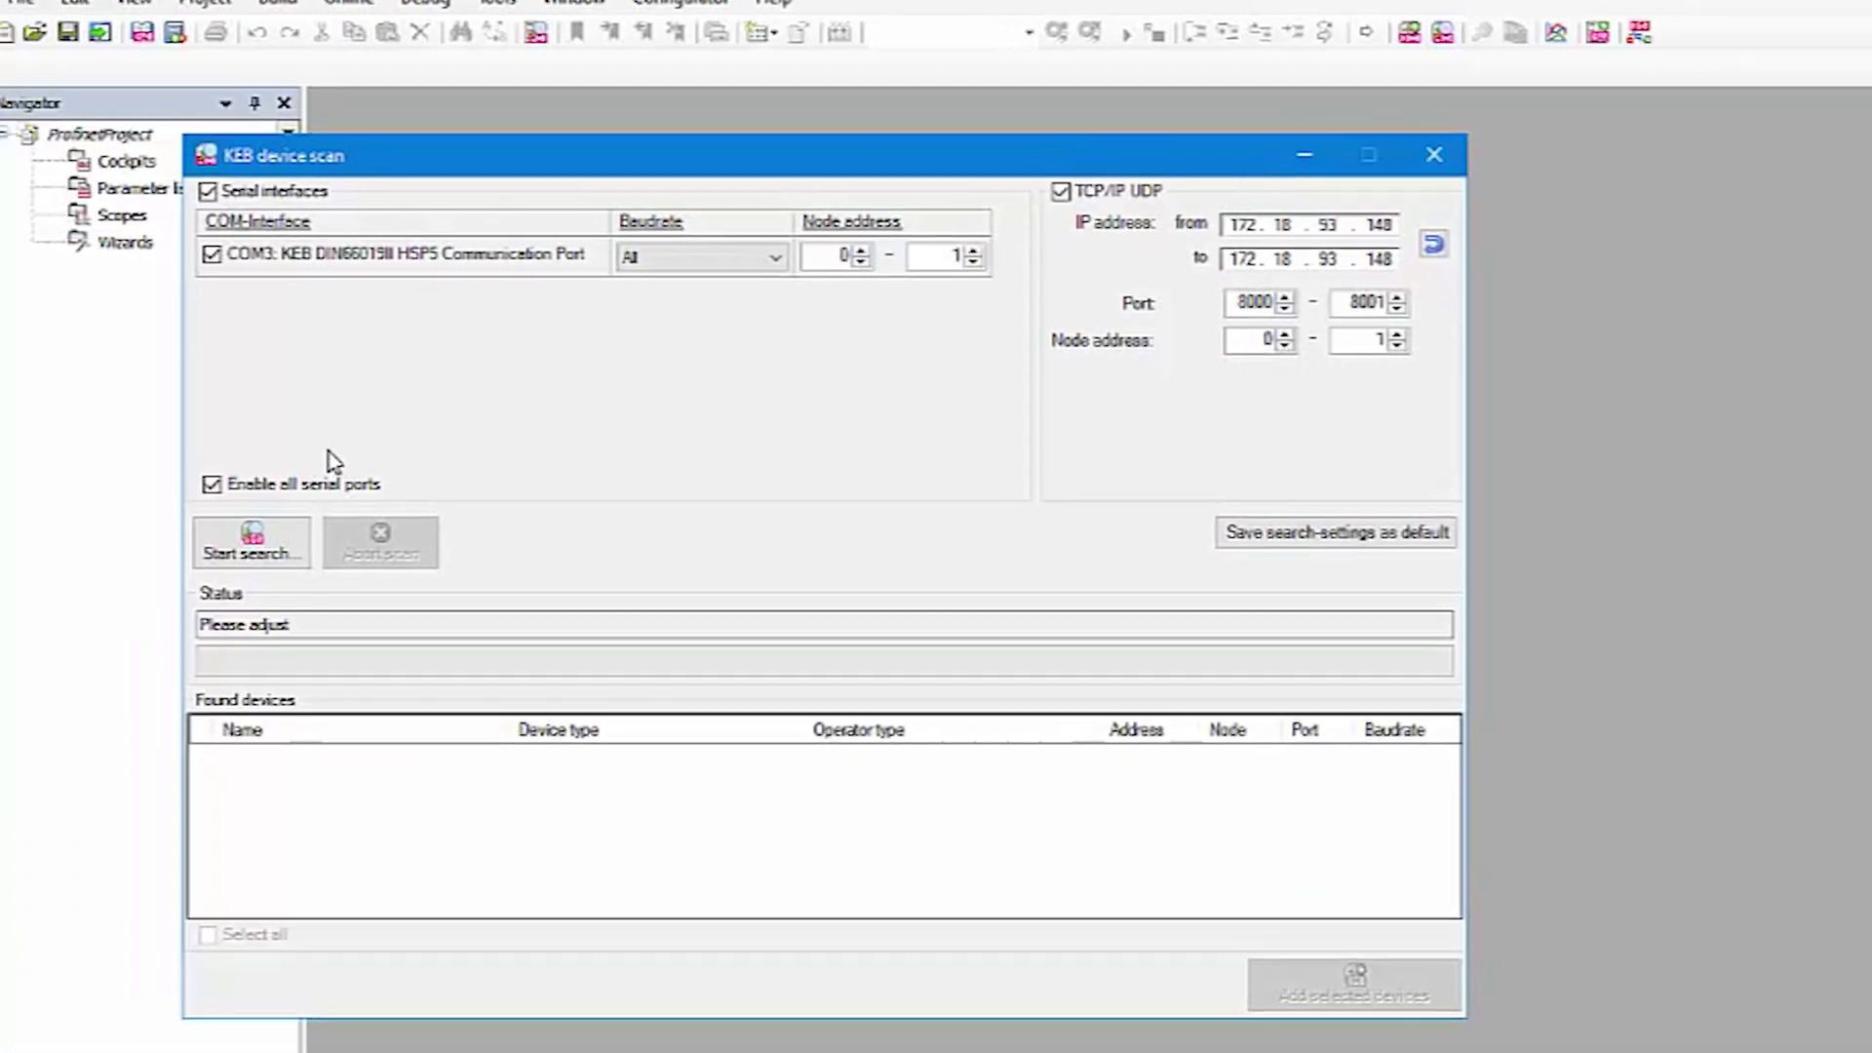
left_click(261, 536)
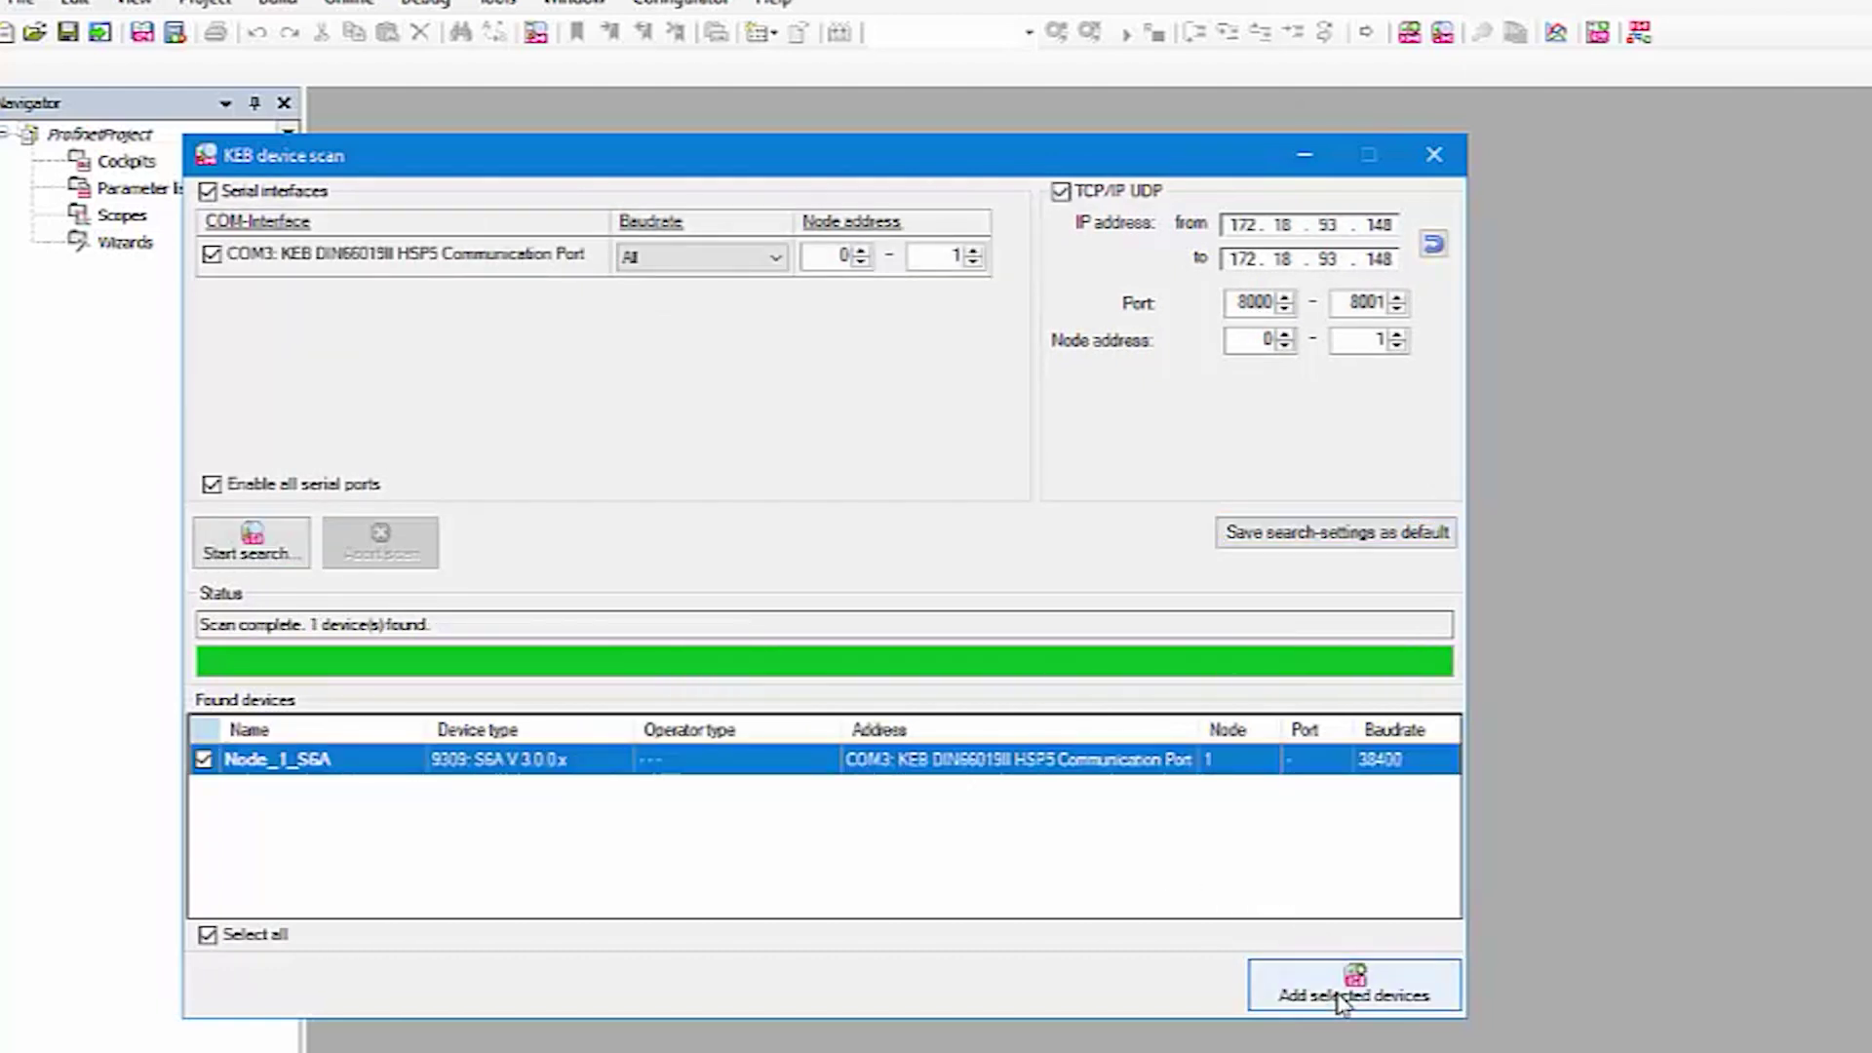
left_click(1345, 994)
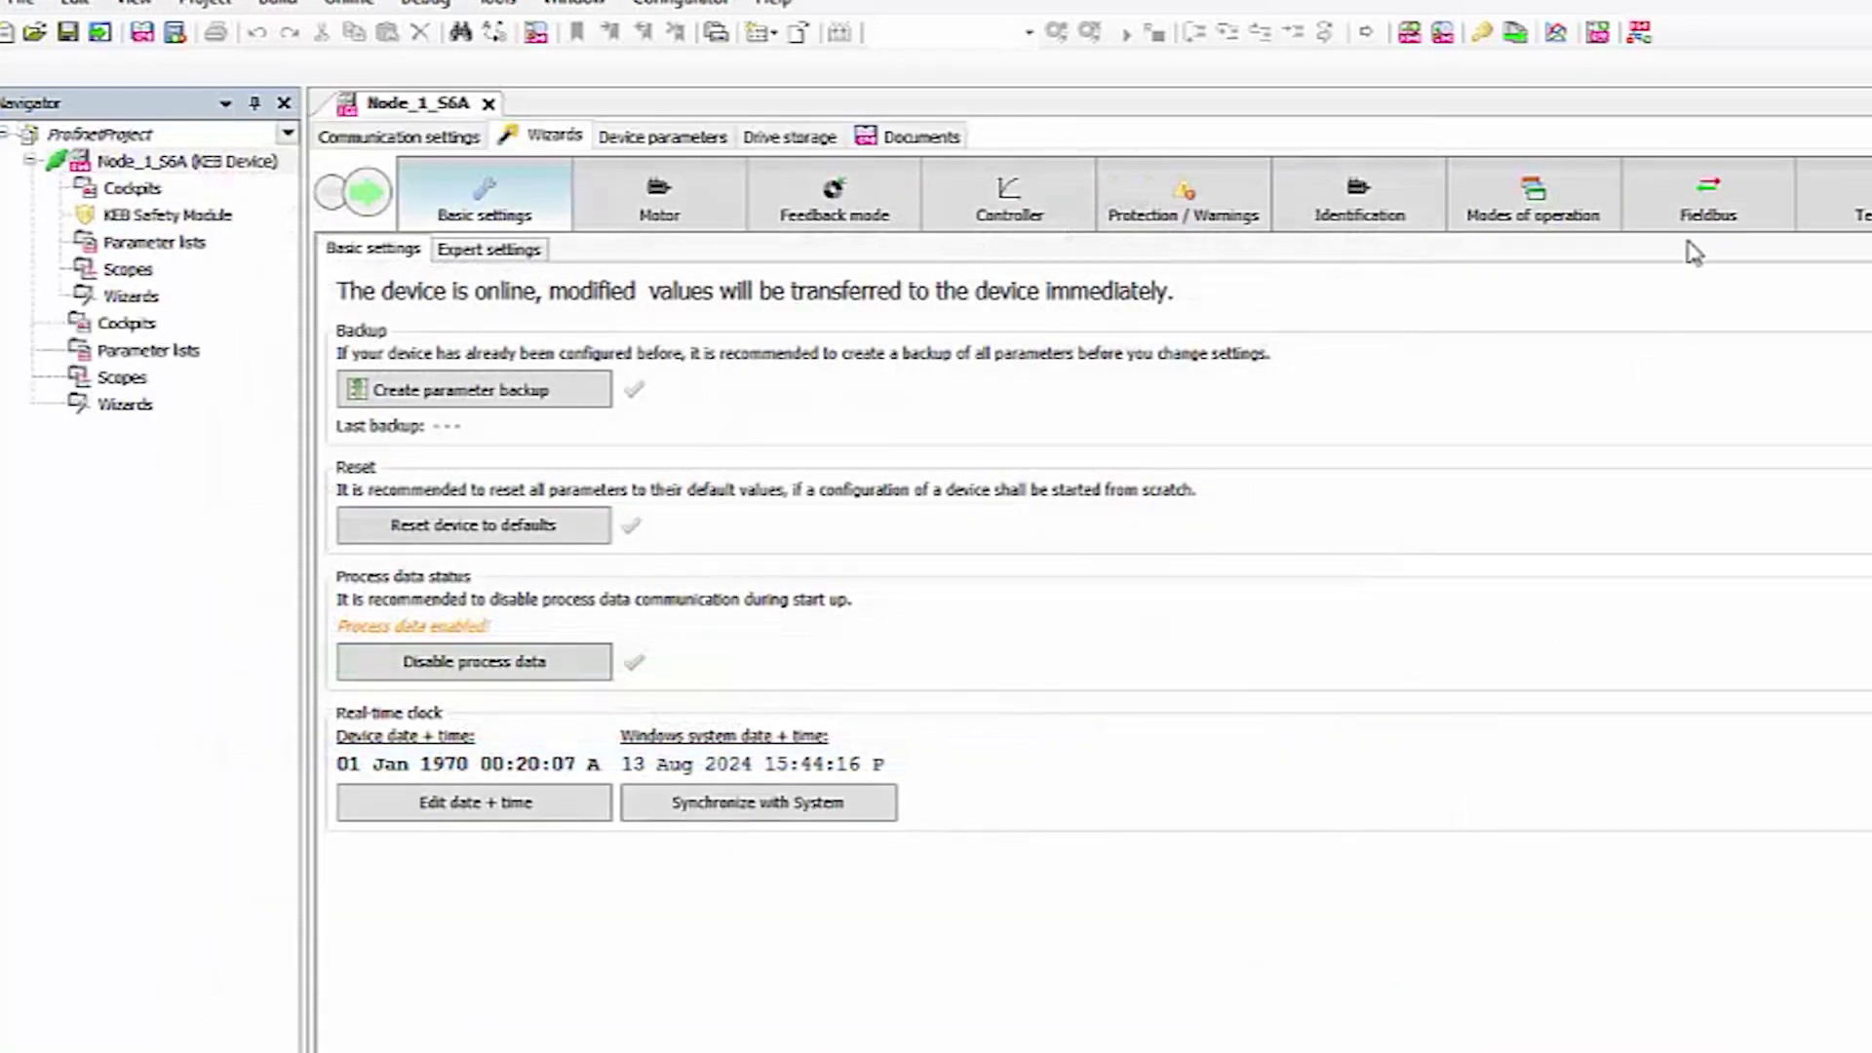
Keep PROFINET as the drive's fieldbus and run a software reset
left_click(1706, 212)
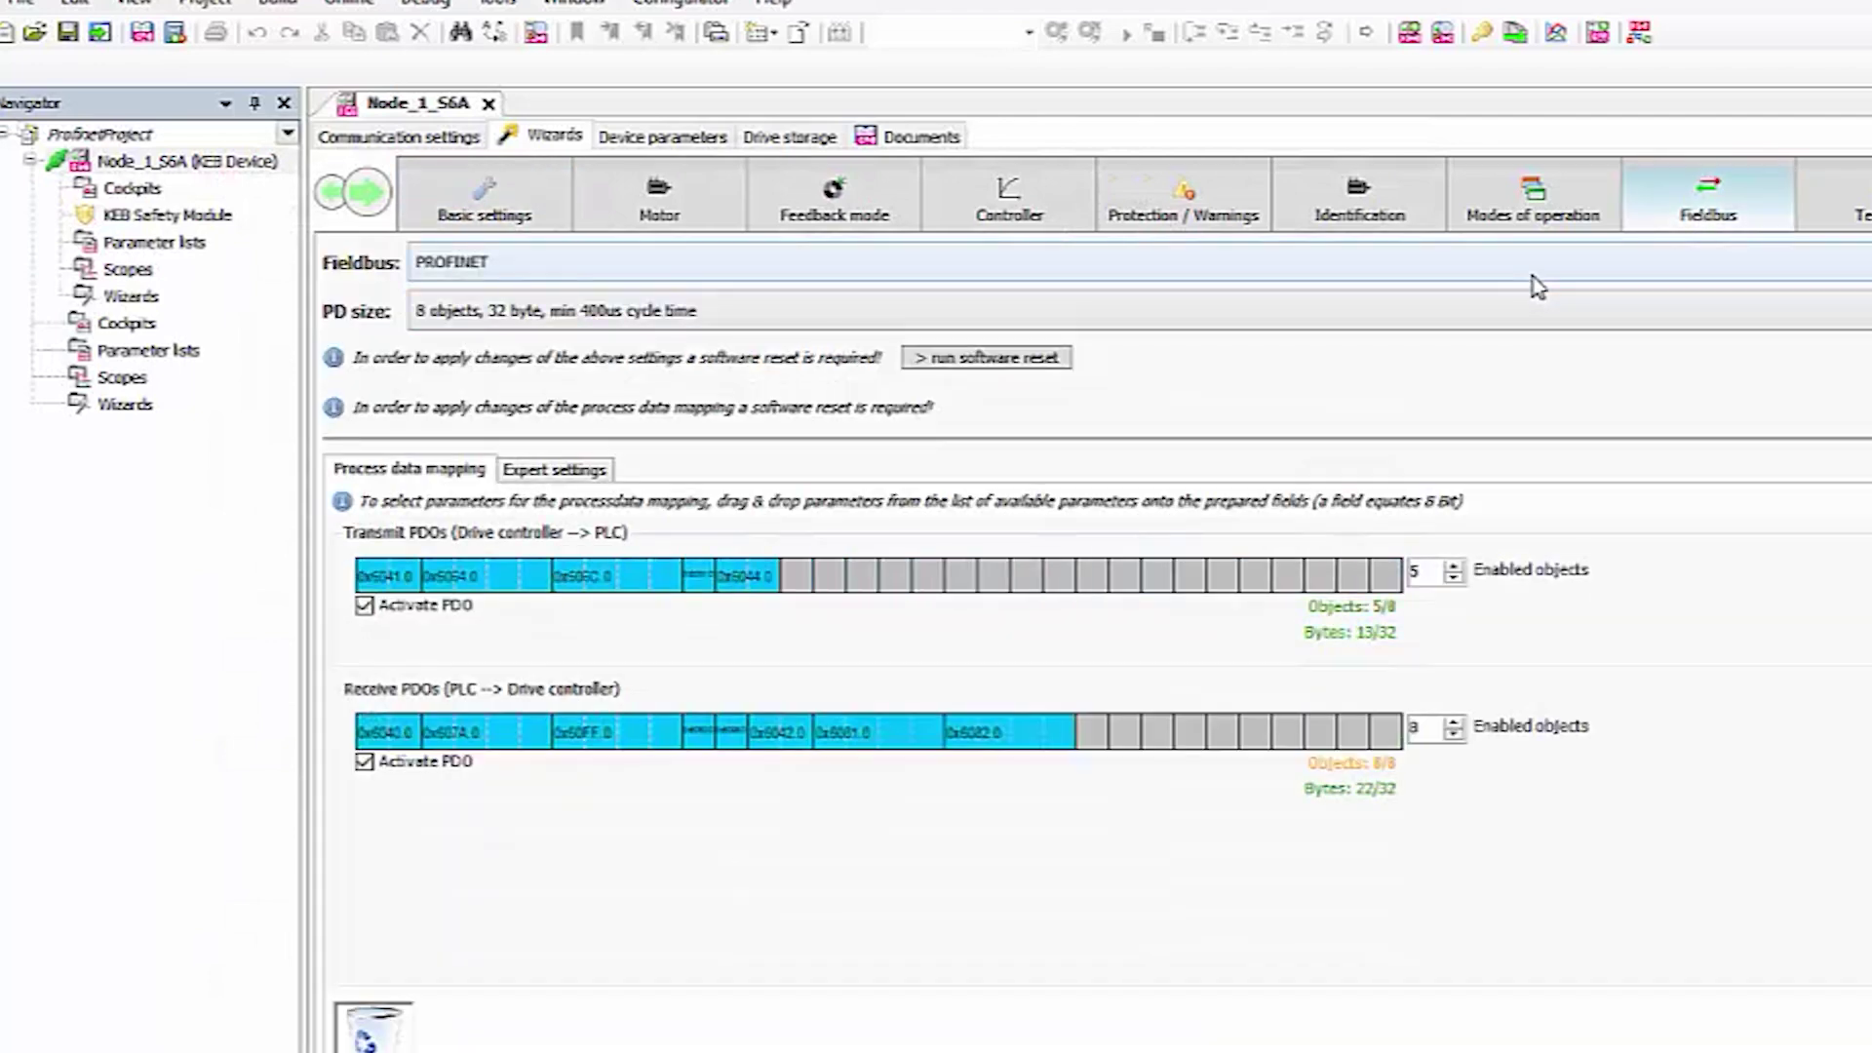
left_click(1539, 271)
left_click(1285, 392)
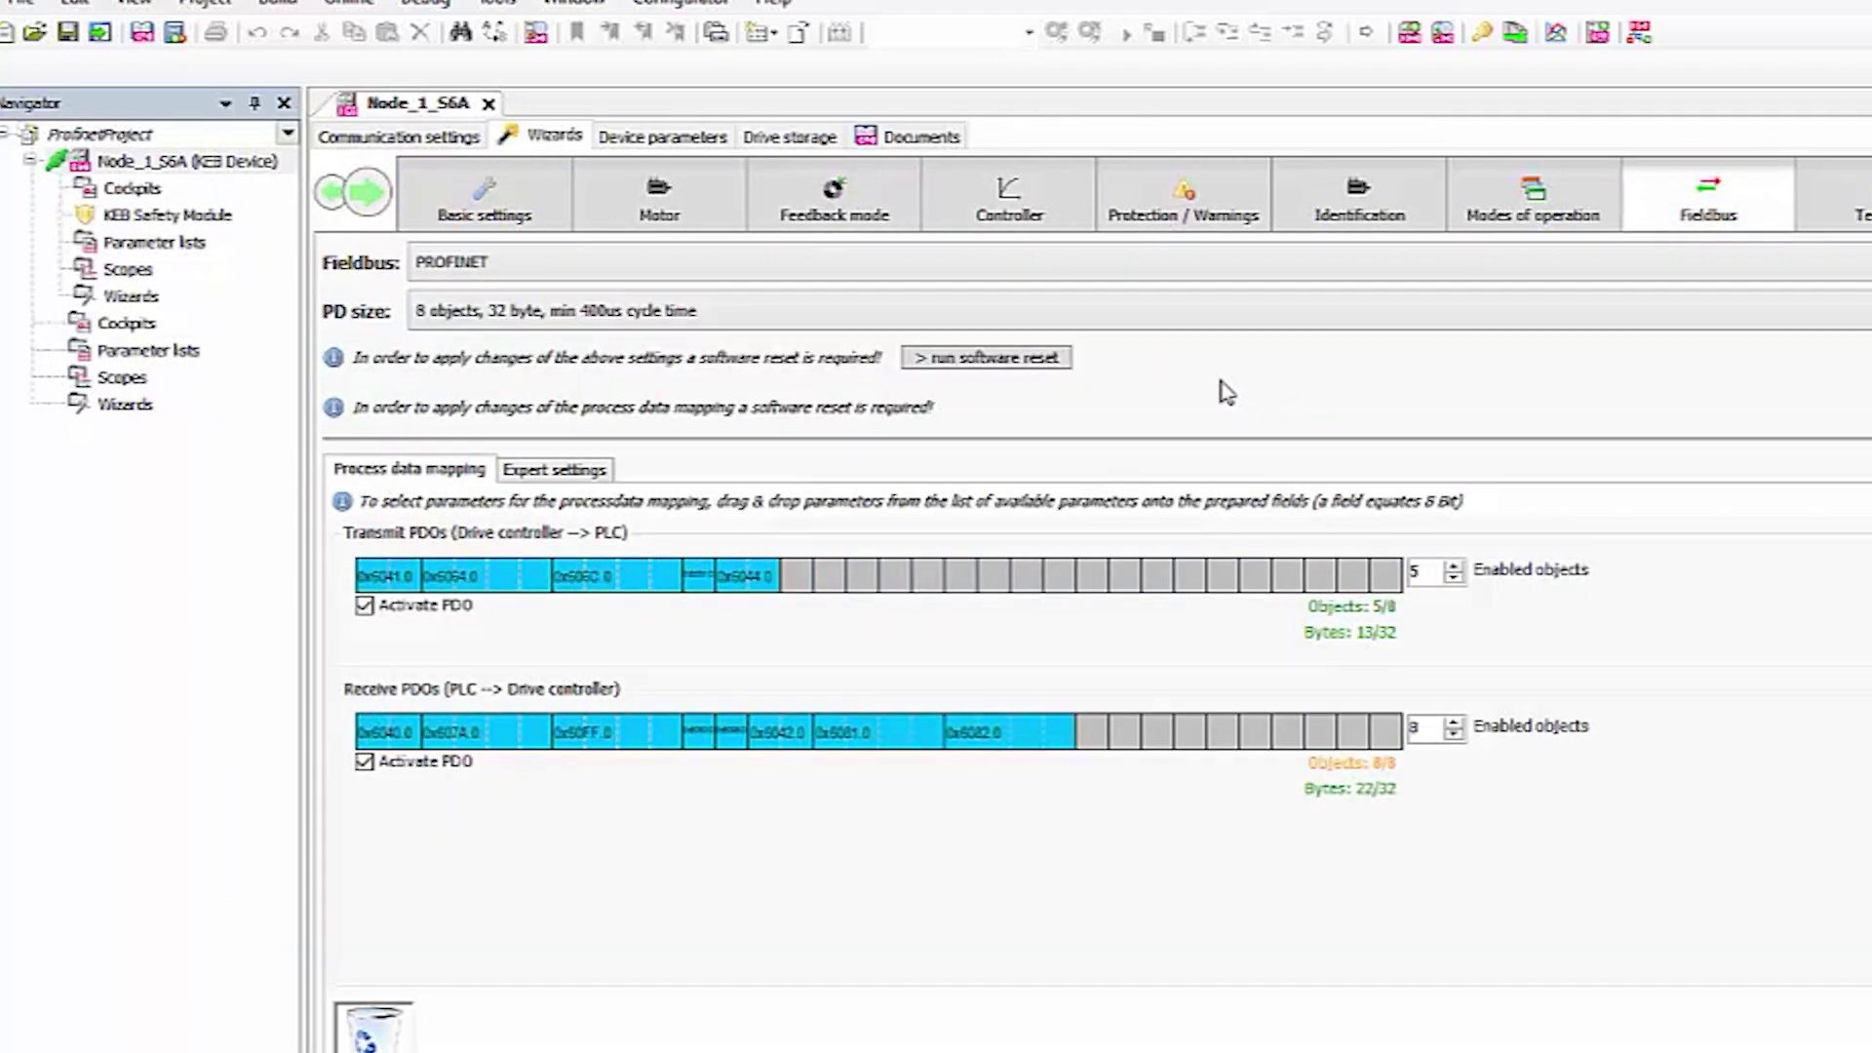
left_click(1060, 361)
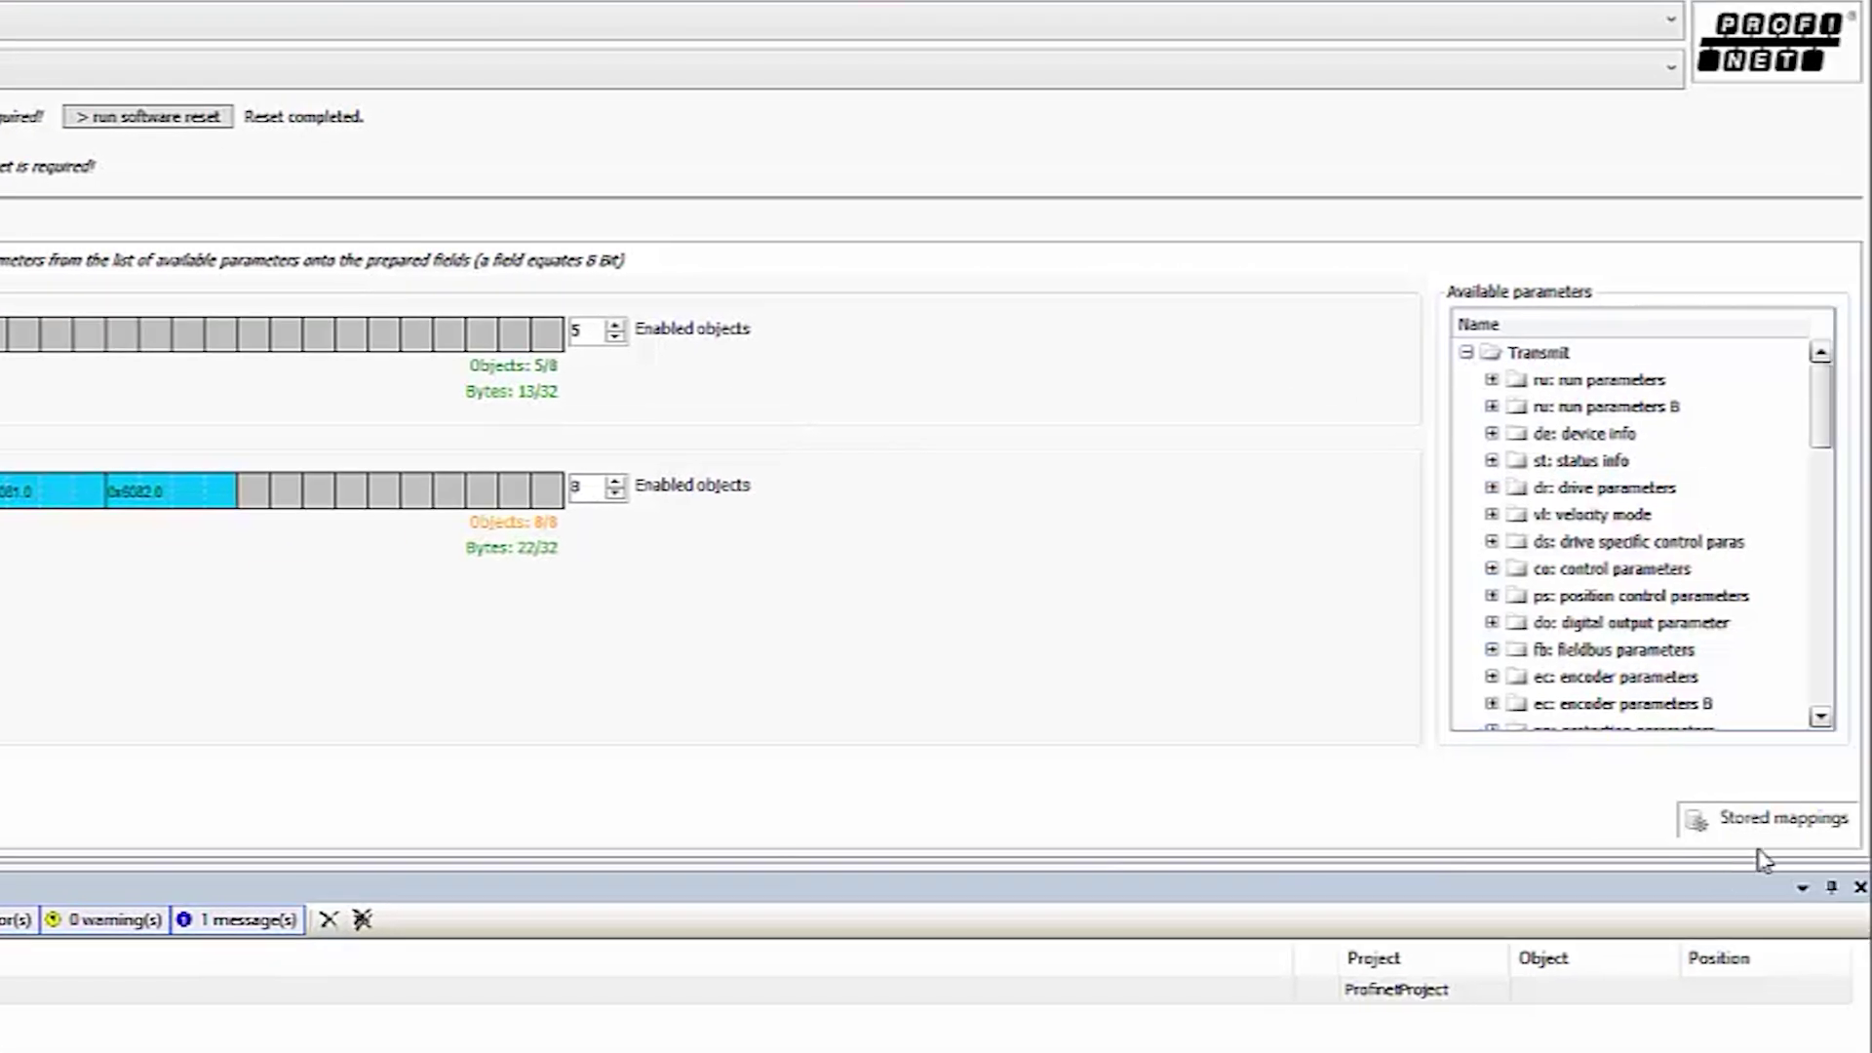
Load the standard PD mapping from stored mappings into the drive's PDOs
left_click(1764, 818)
mouse_move(1745, 887)
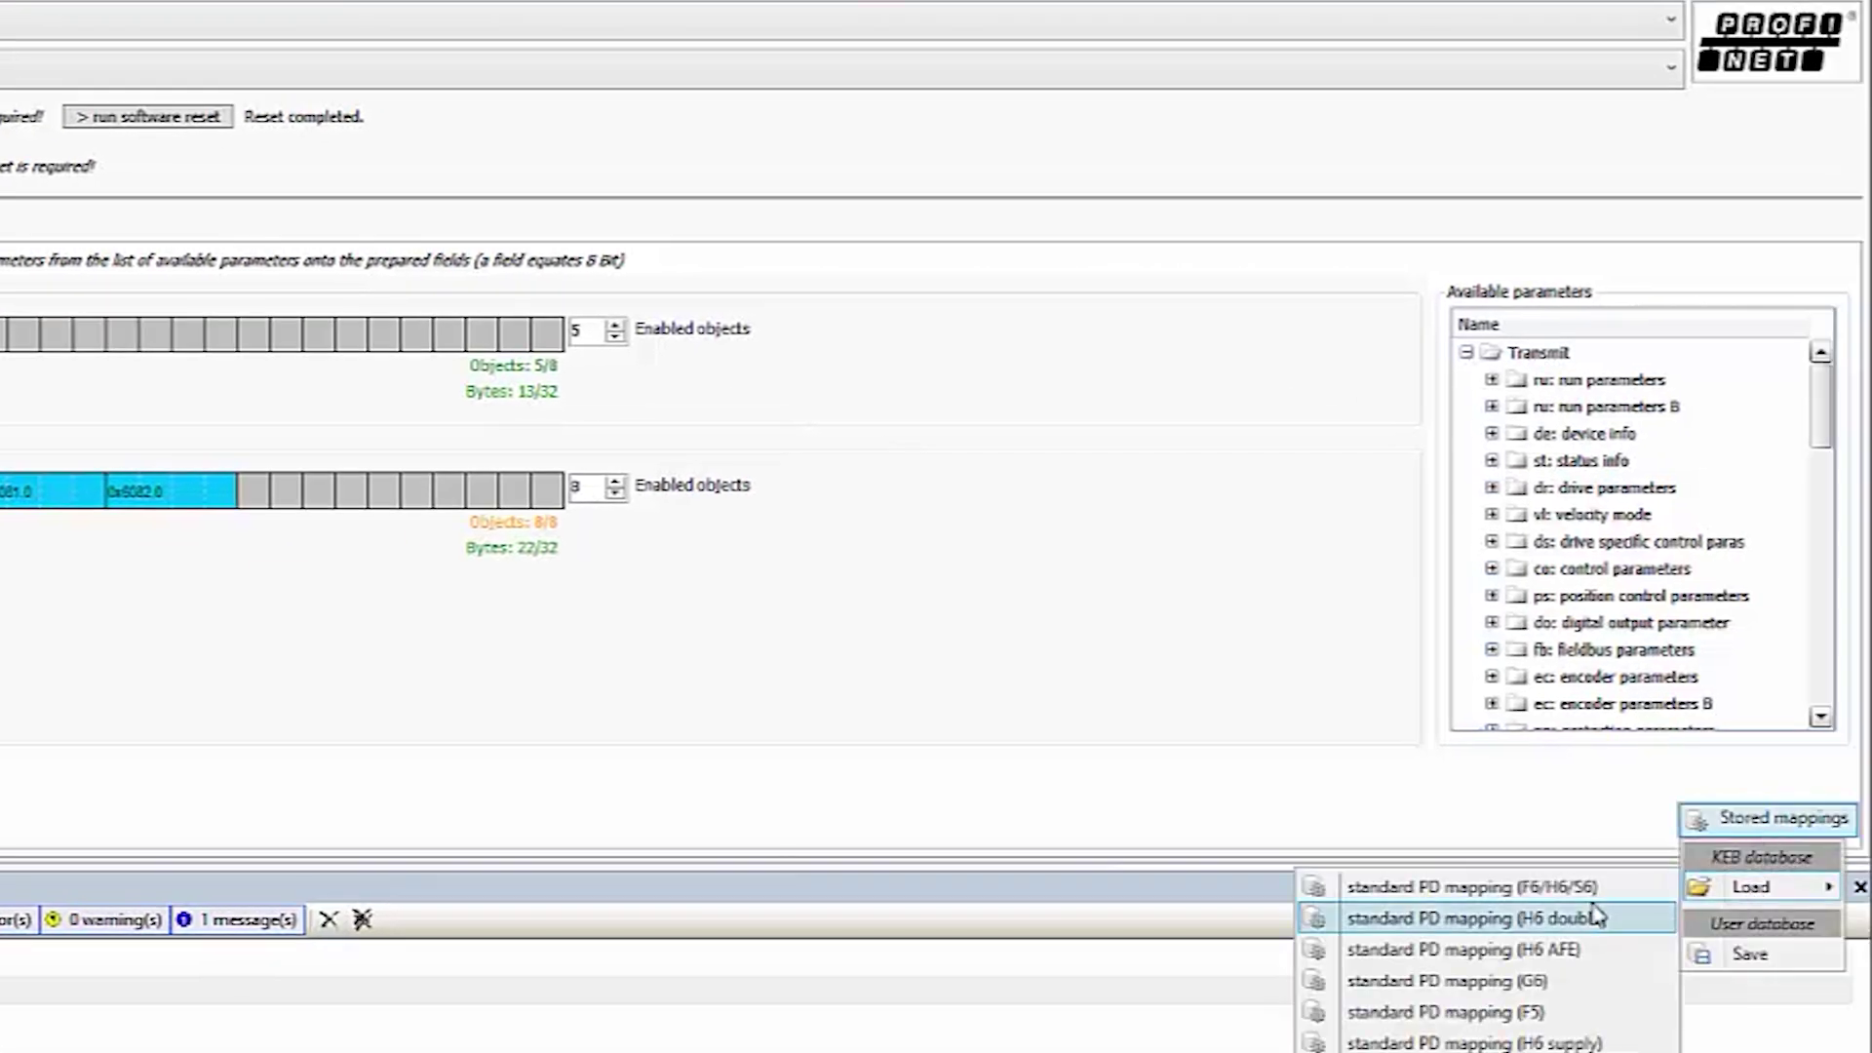
left_click(1589, 889)
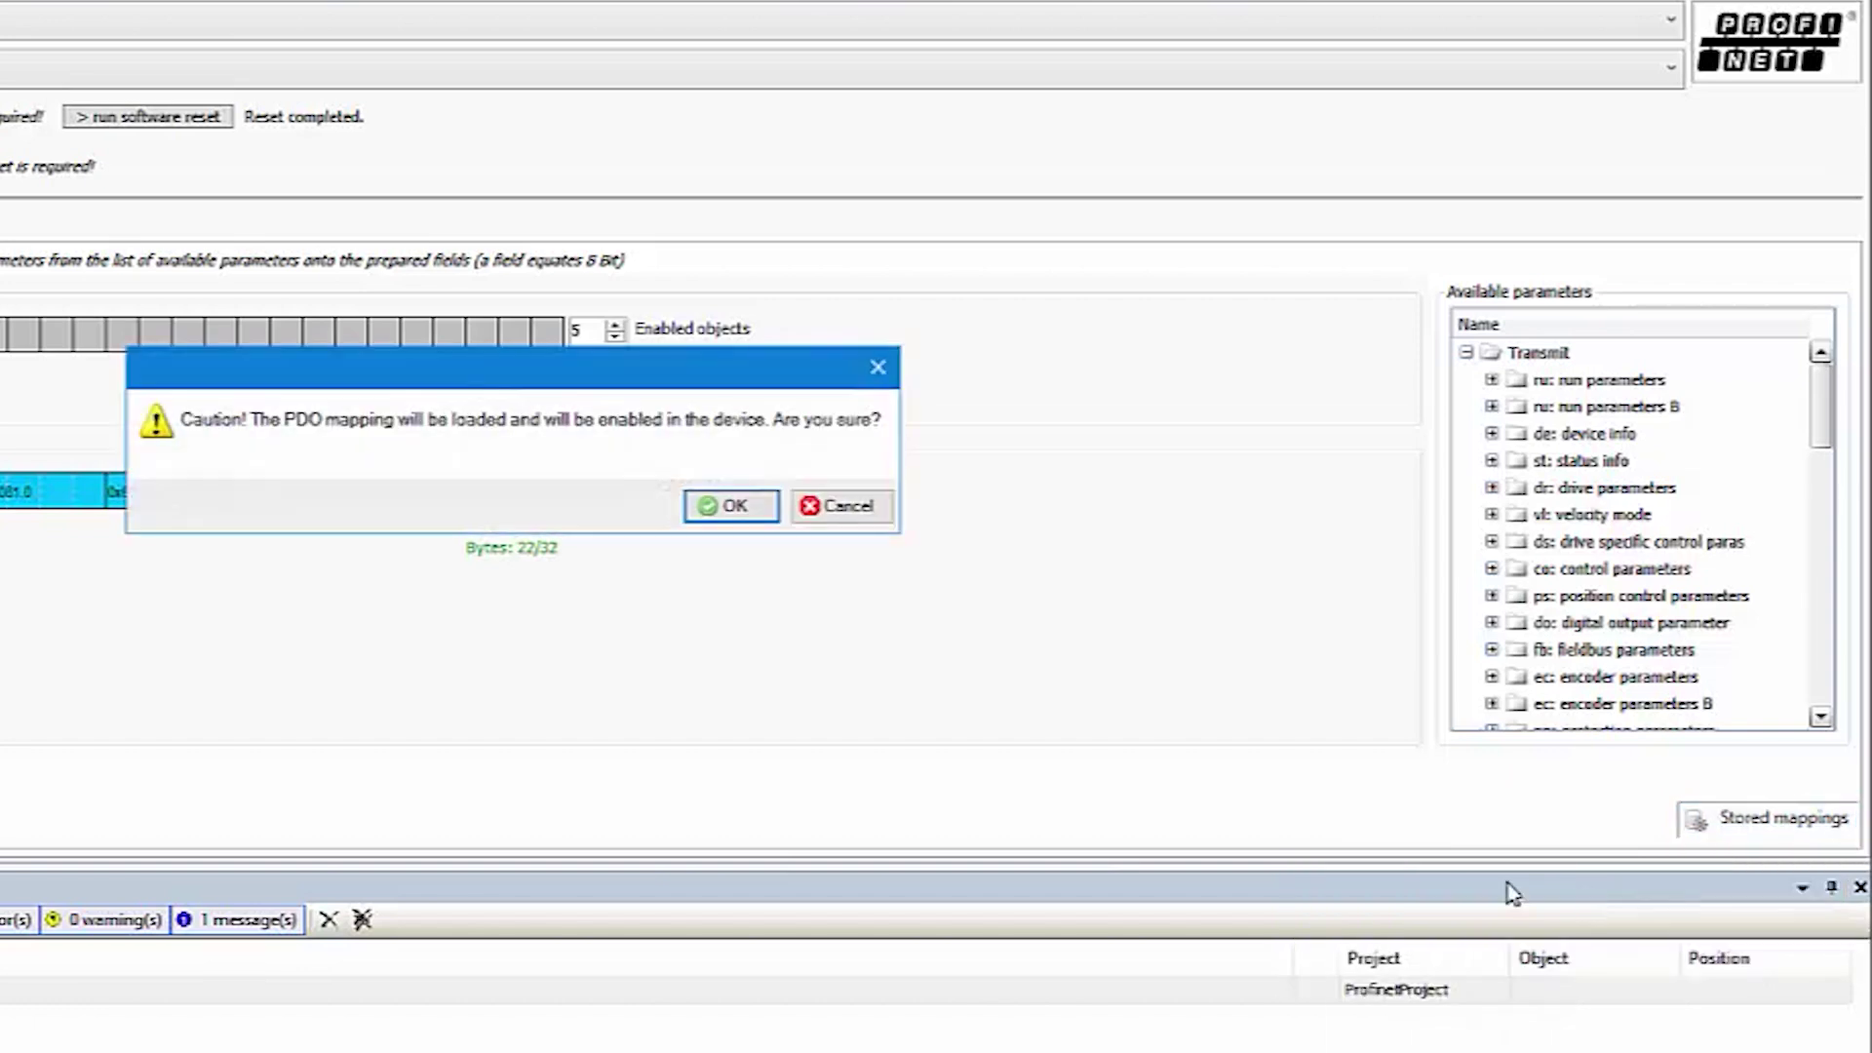
left_click(733, 506)
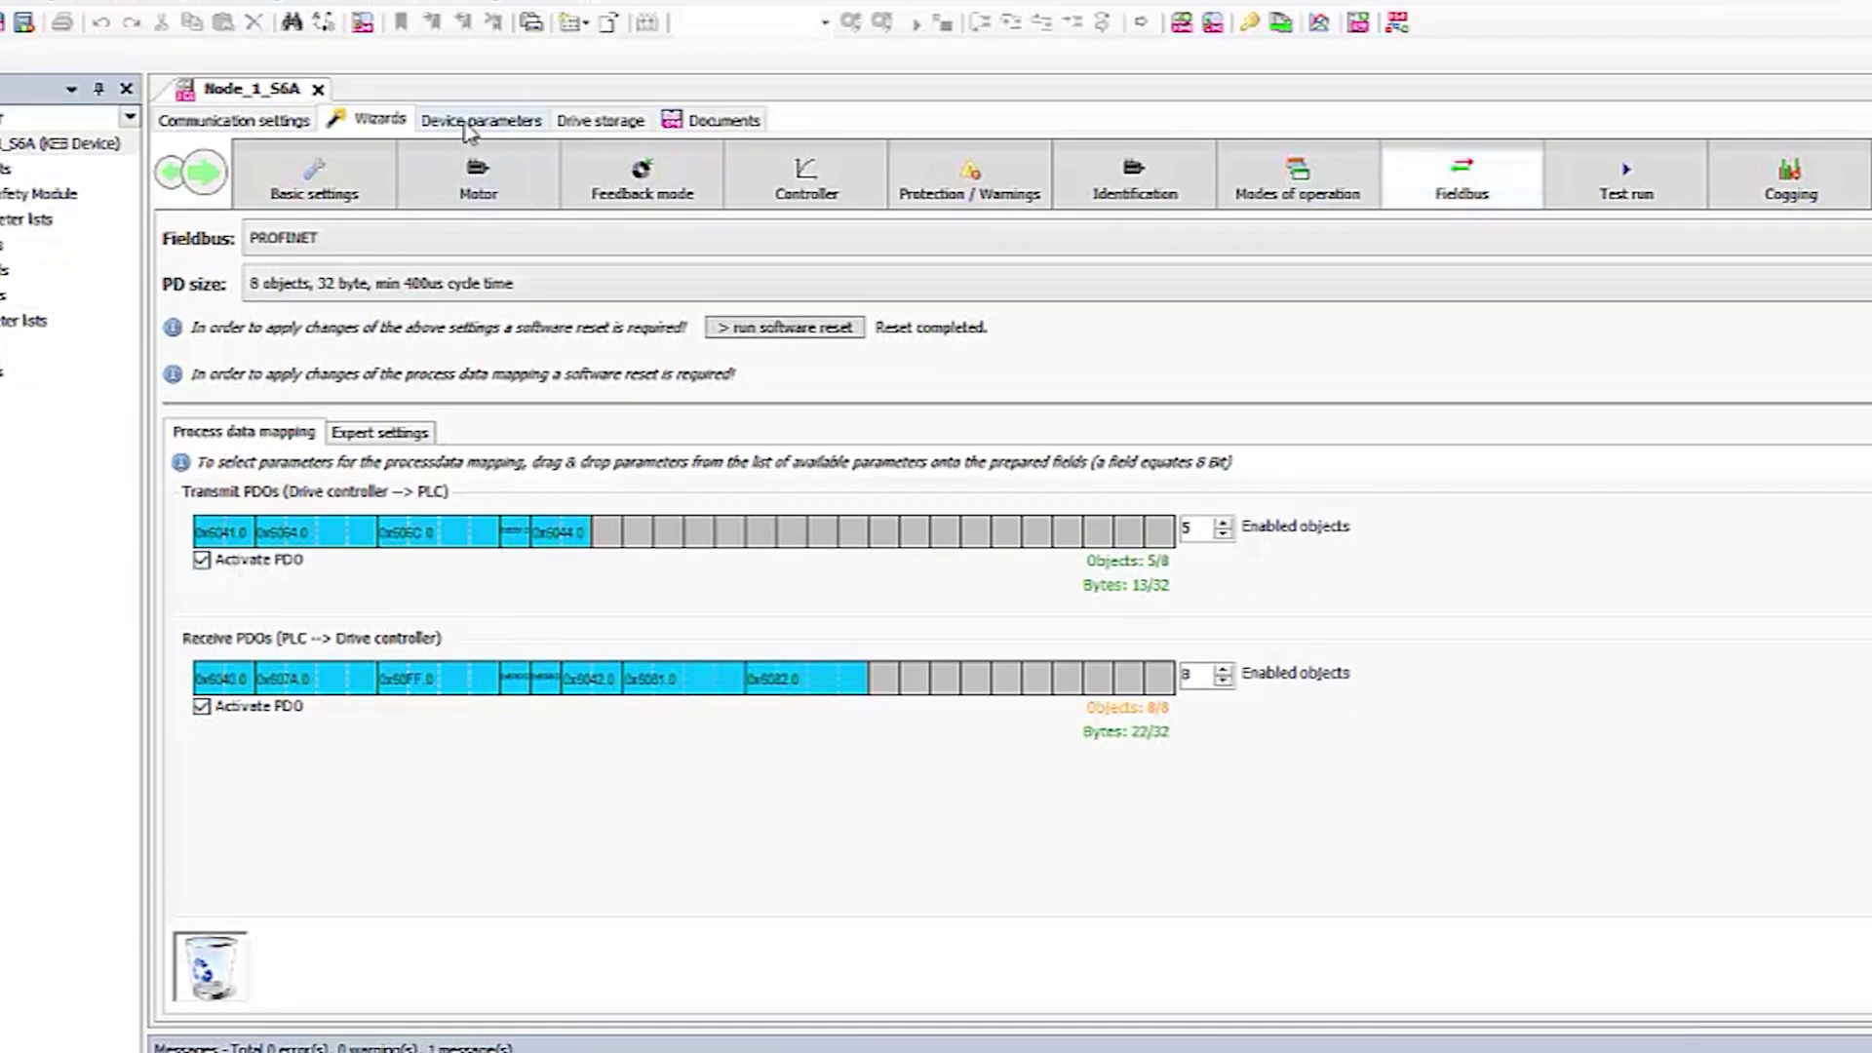
Inspect fb101 node ID and fb109 IP settings (192.168.2.101, subnet 255.255.255.0) in device parameters
left_click(469, 124)
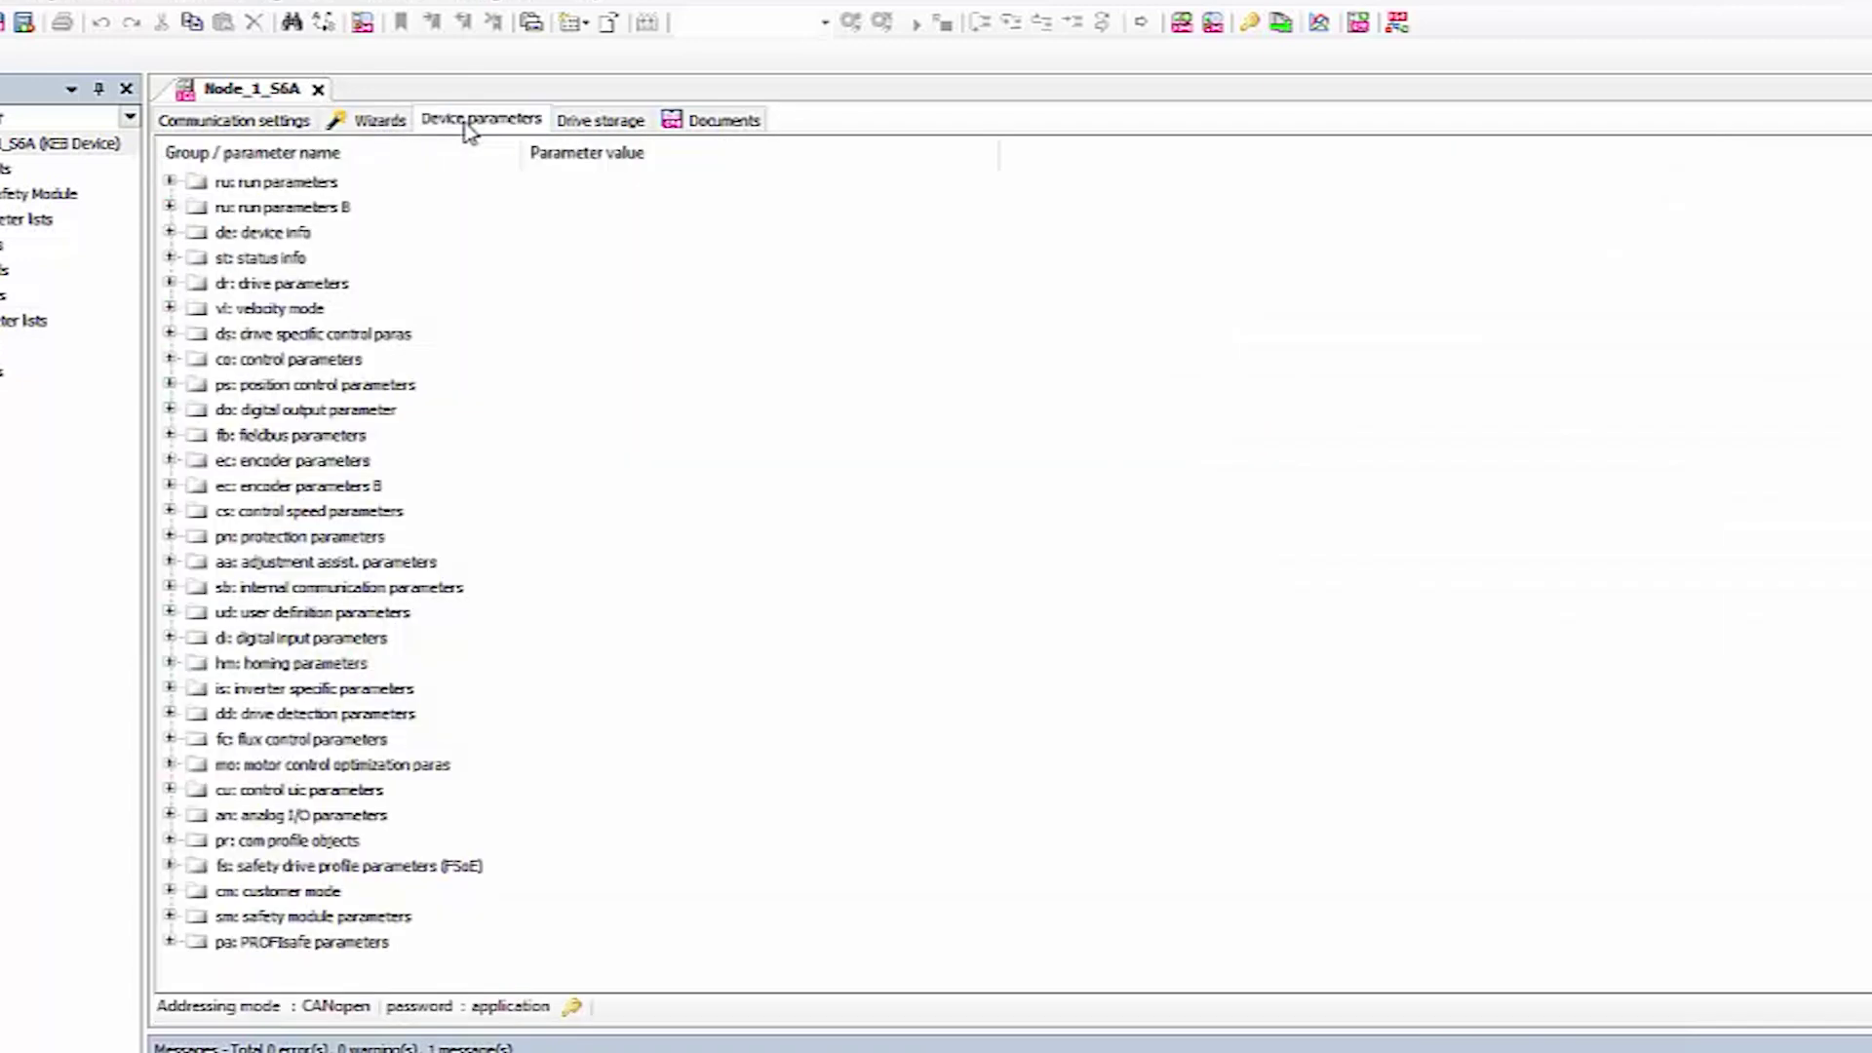
left_click(170, 435)
scroll(223, 509, "down", 4)
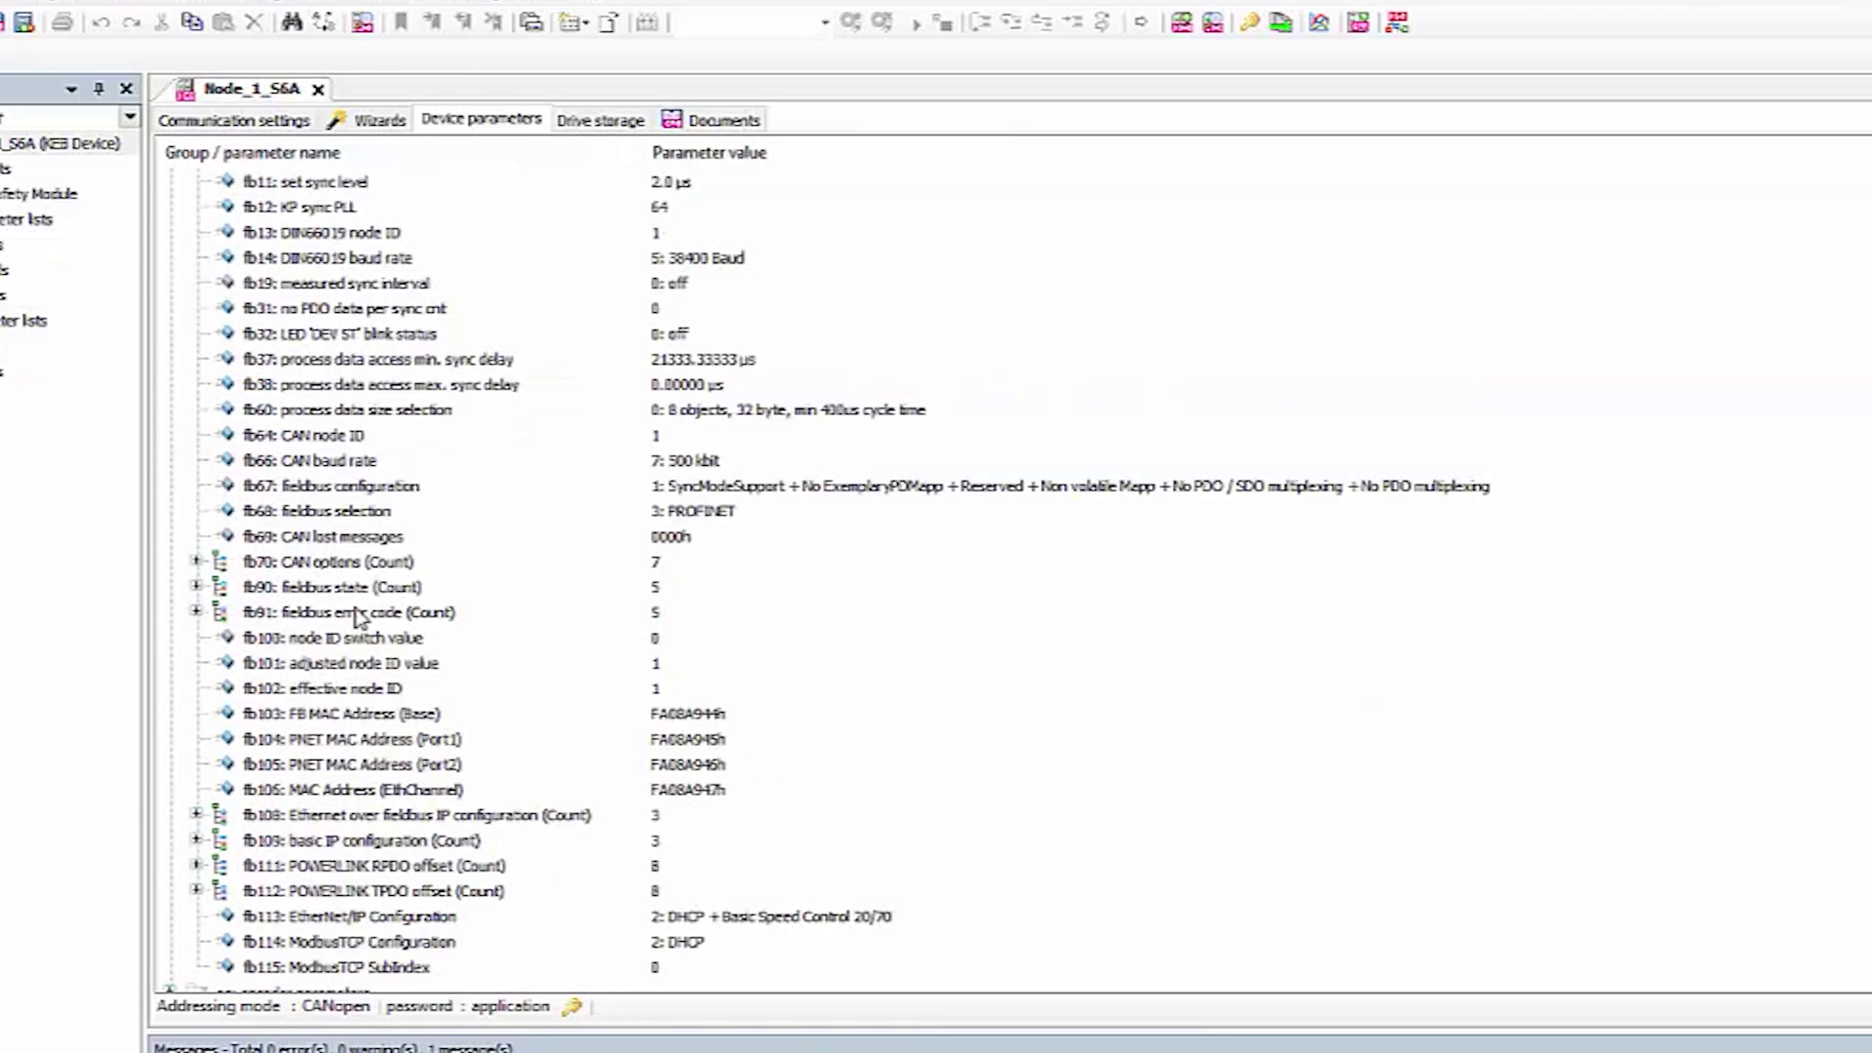
left_click(657, 665)
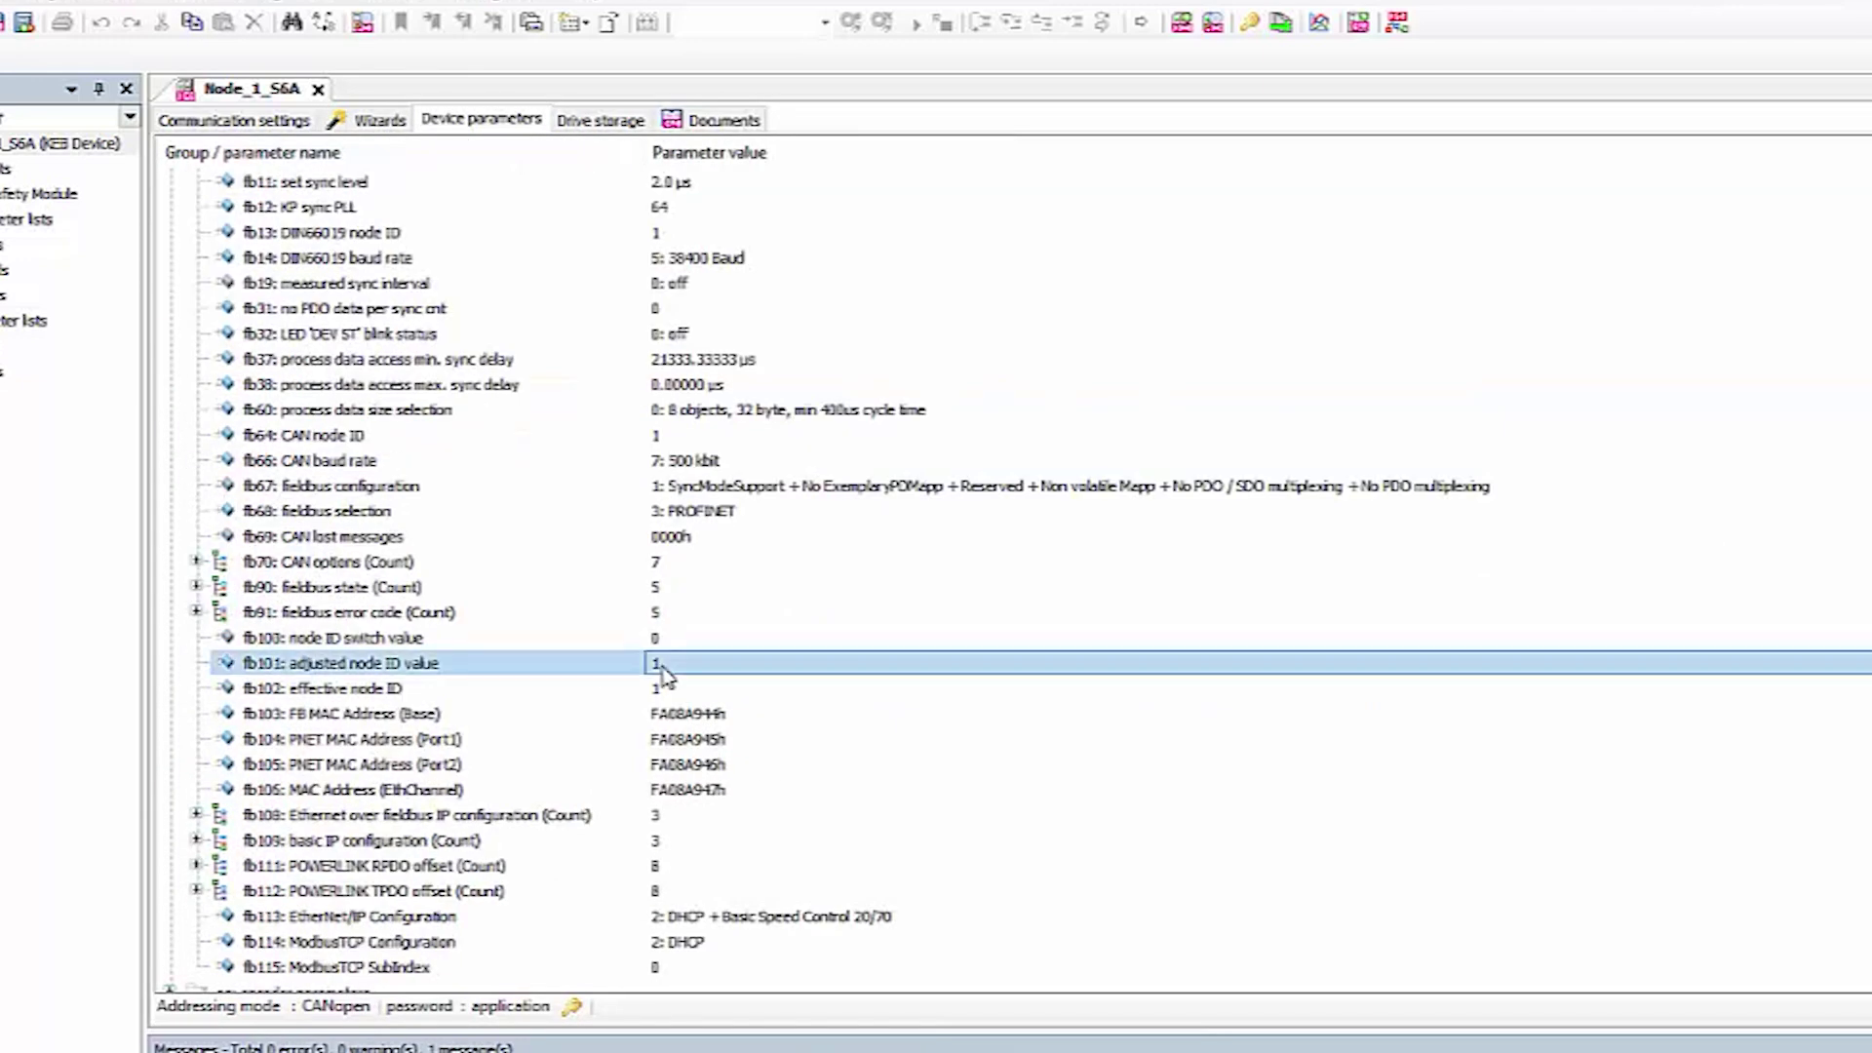
left_click(197, 841)
left_click(722, 869)
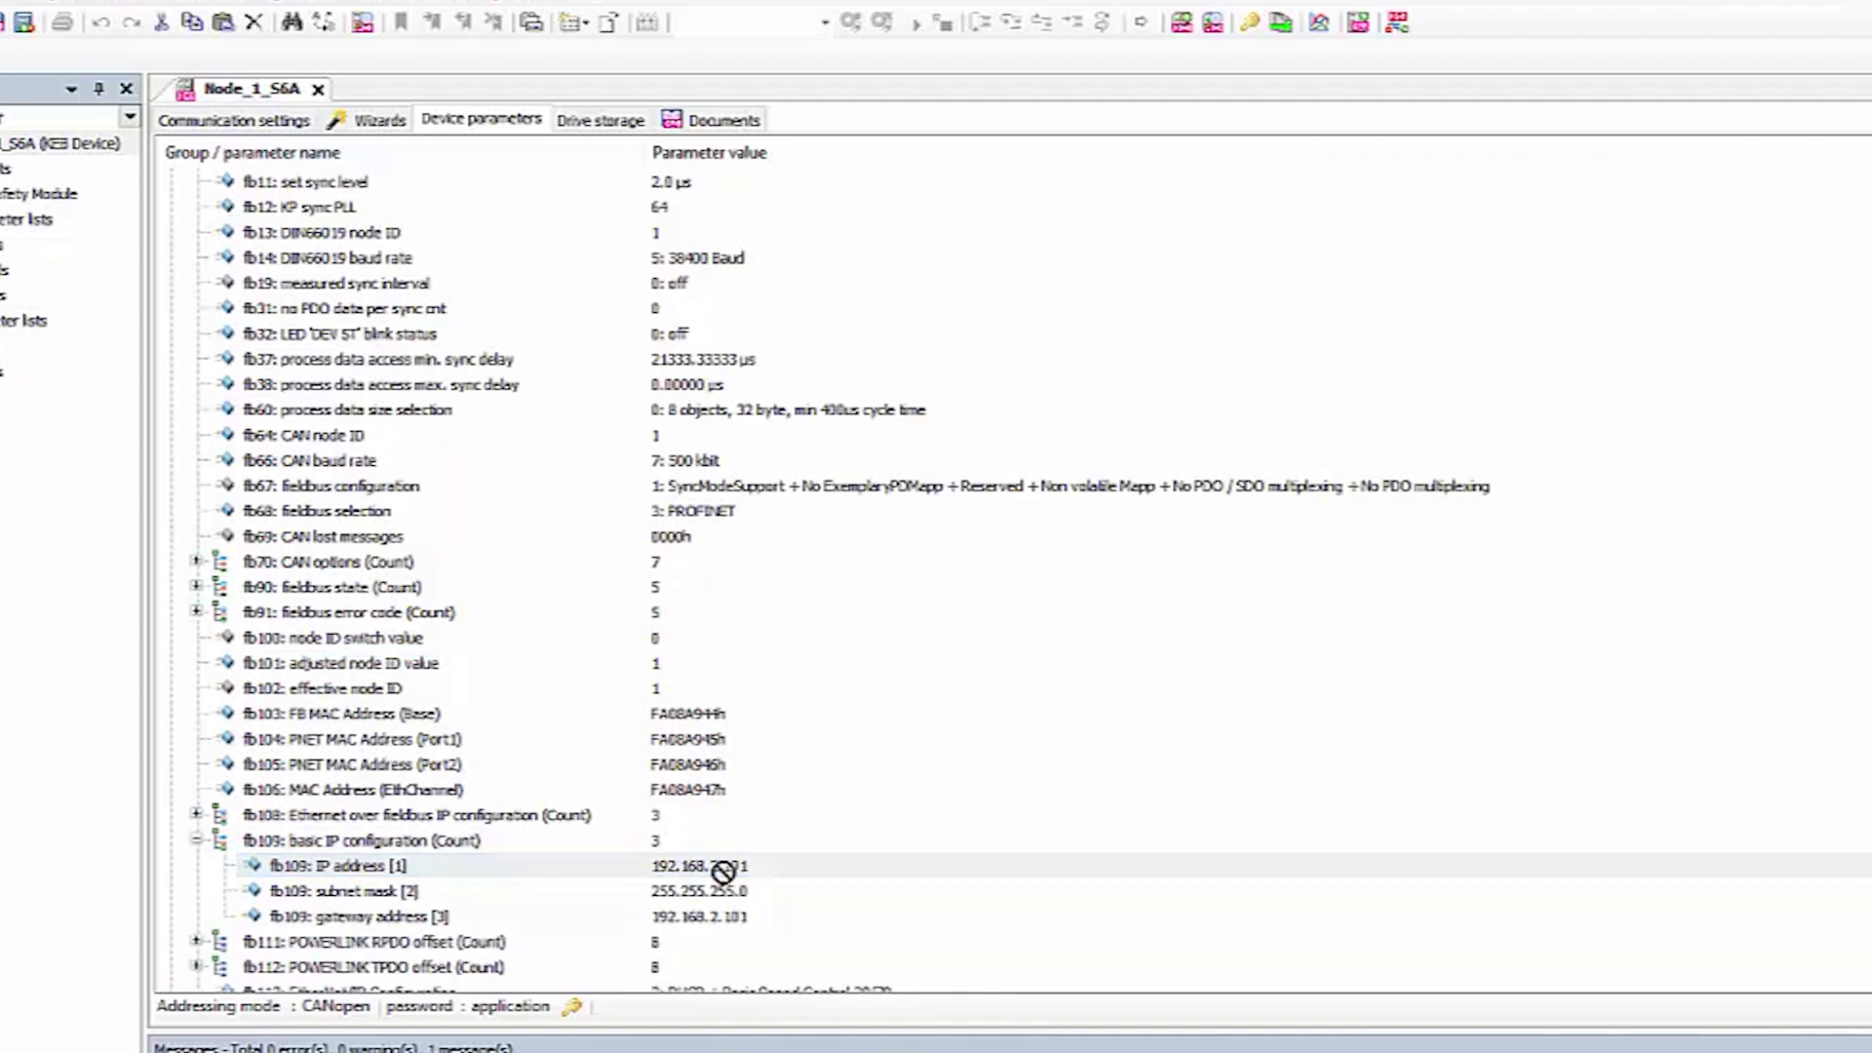
Run a software reset of the drive from the Fieldbus wizard page
left_click(376, 120)
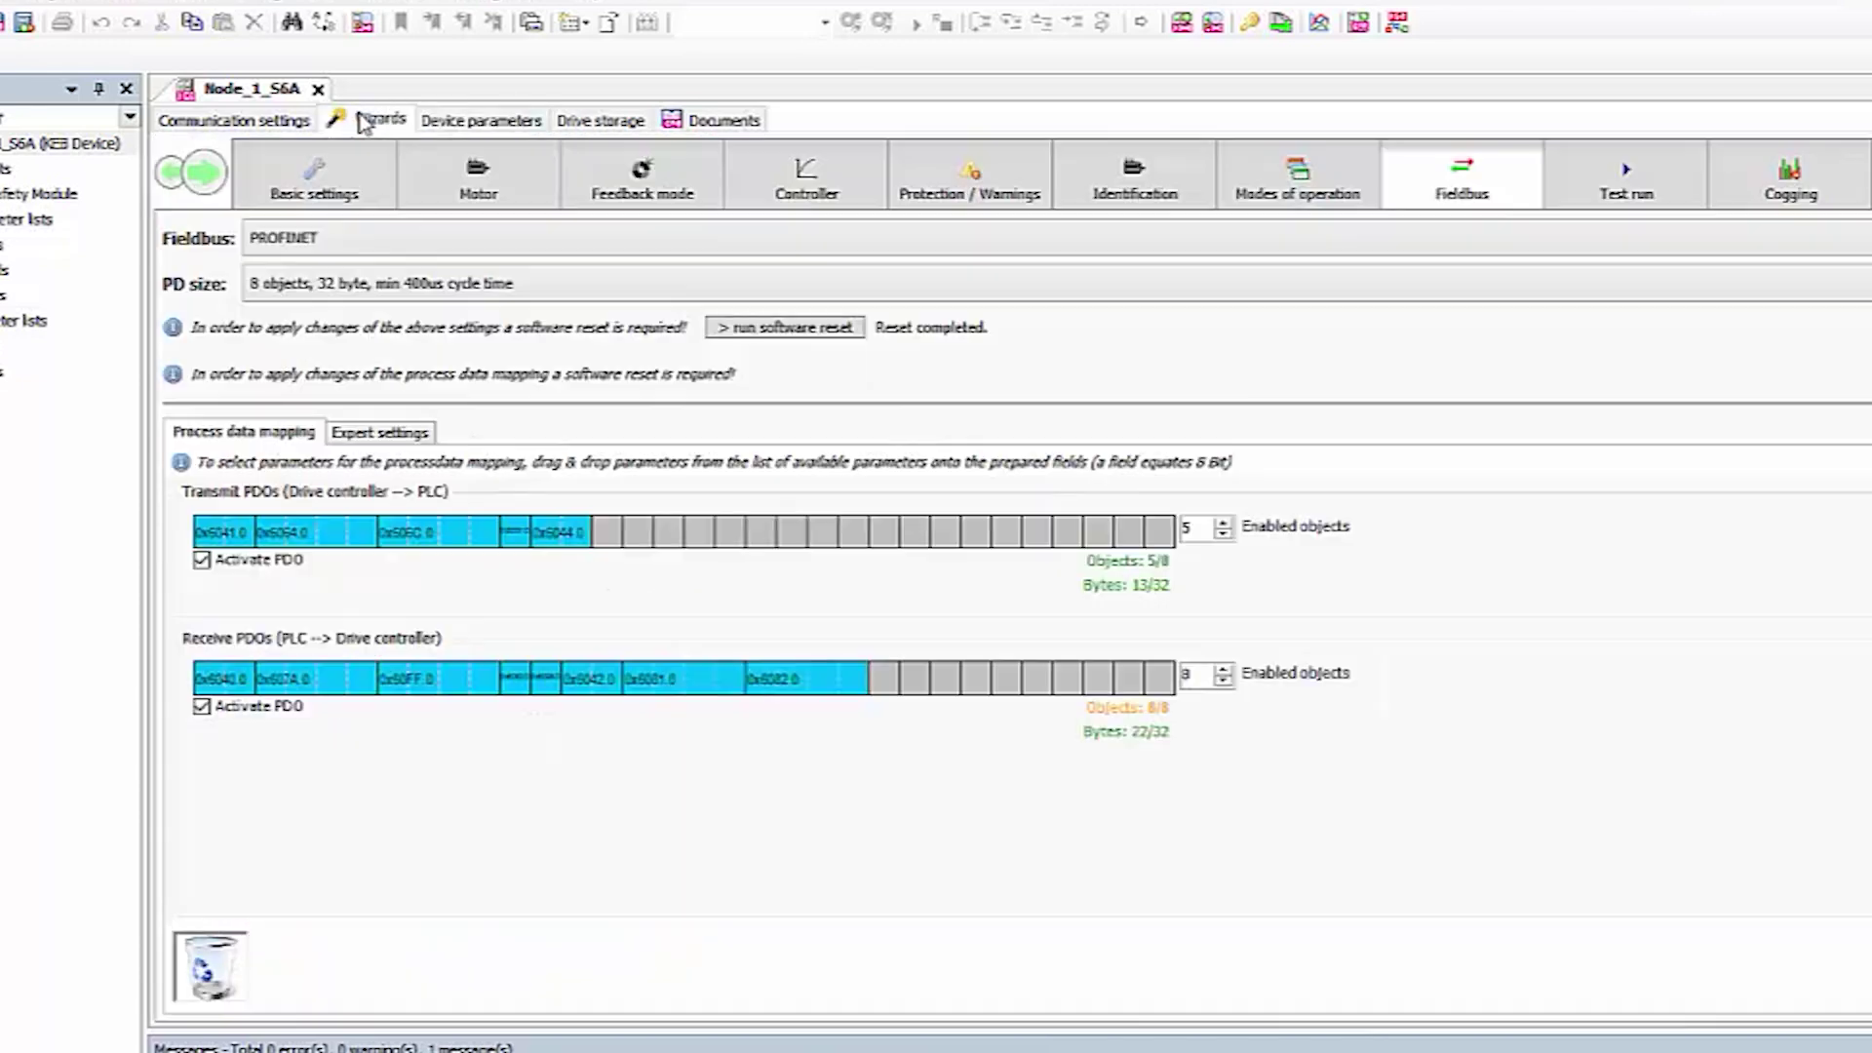
left_click(760, 330)
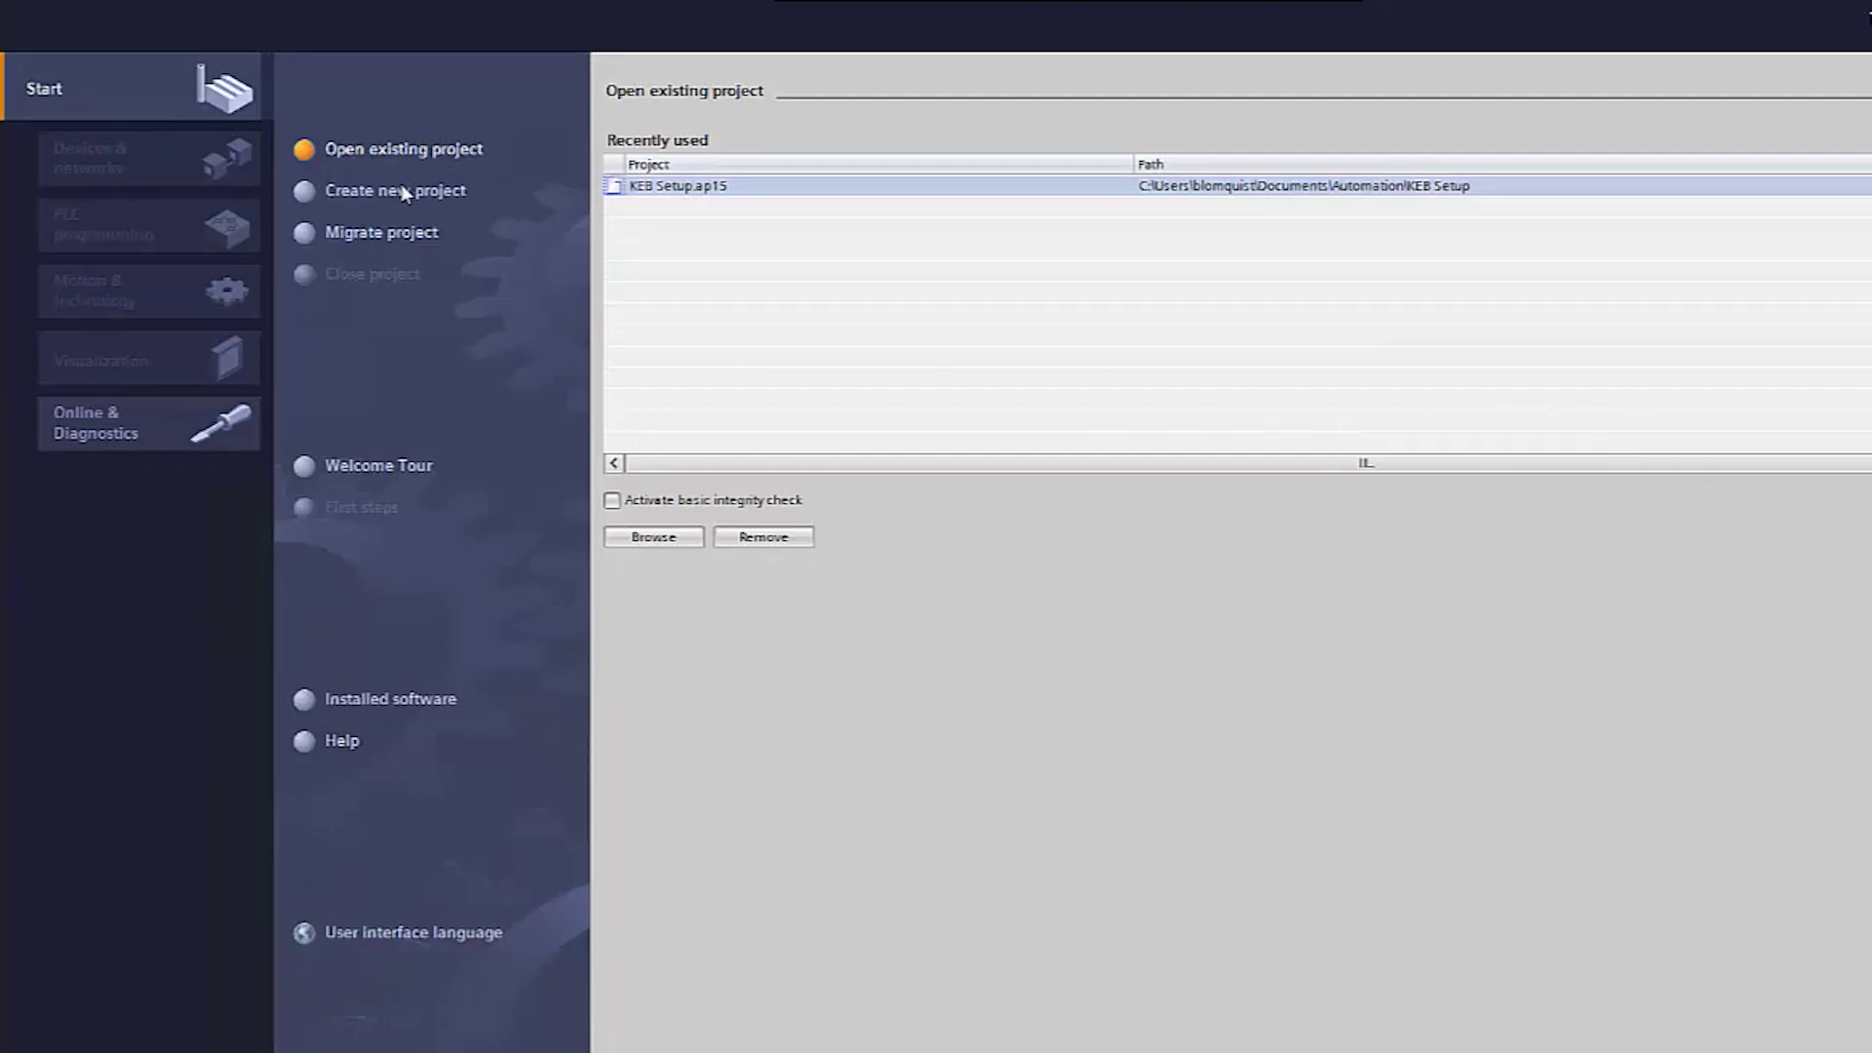
Create the TIA Portal project 'Profinet Setup Video' and switch to project view
left_click(392, 193)
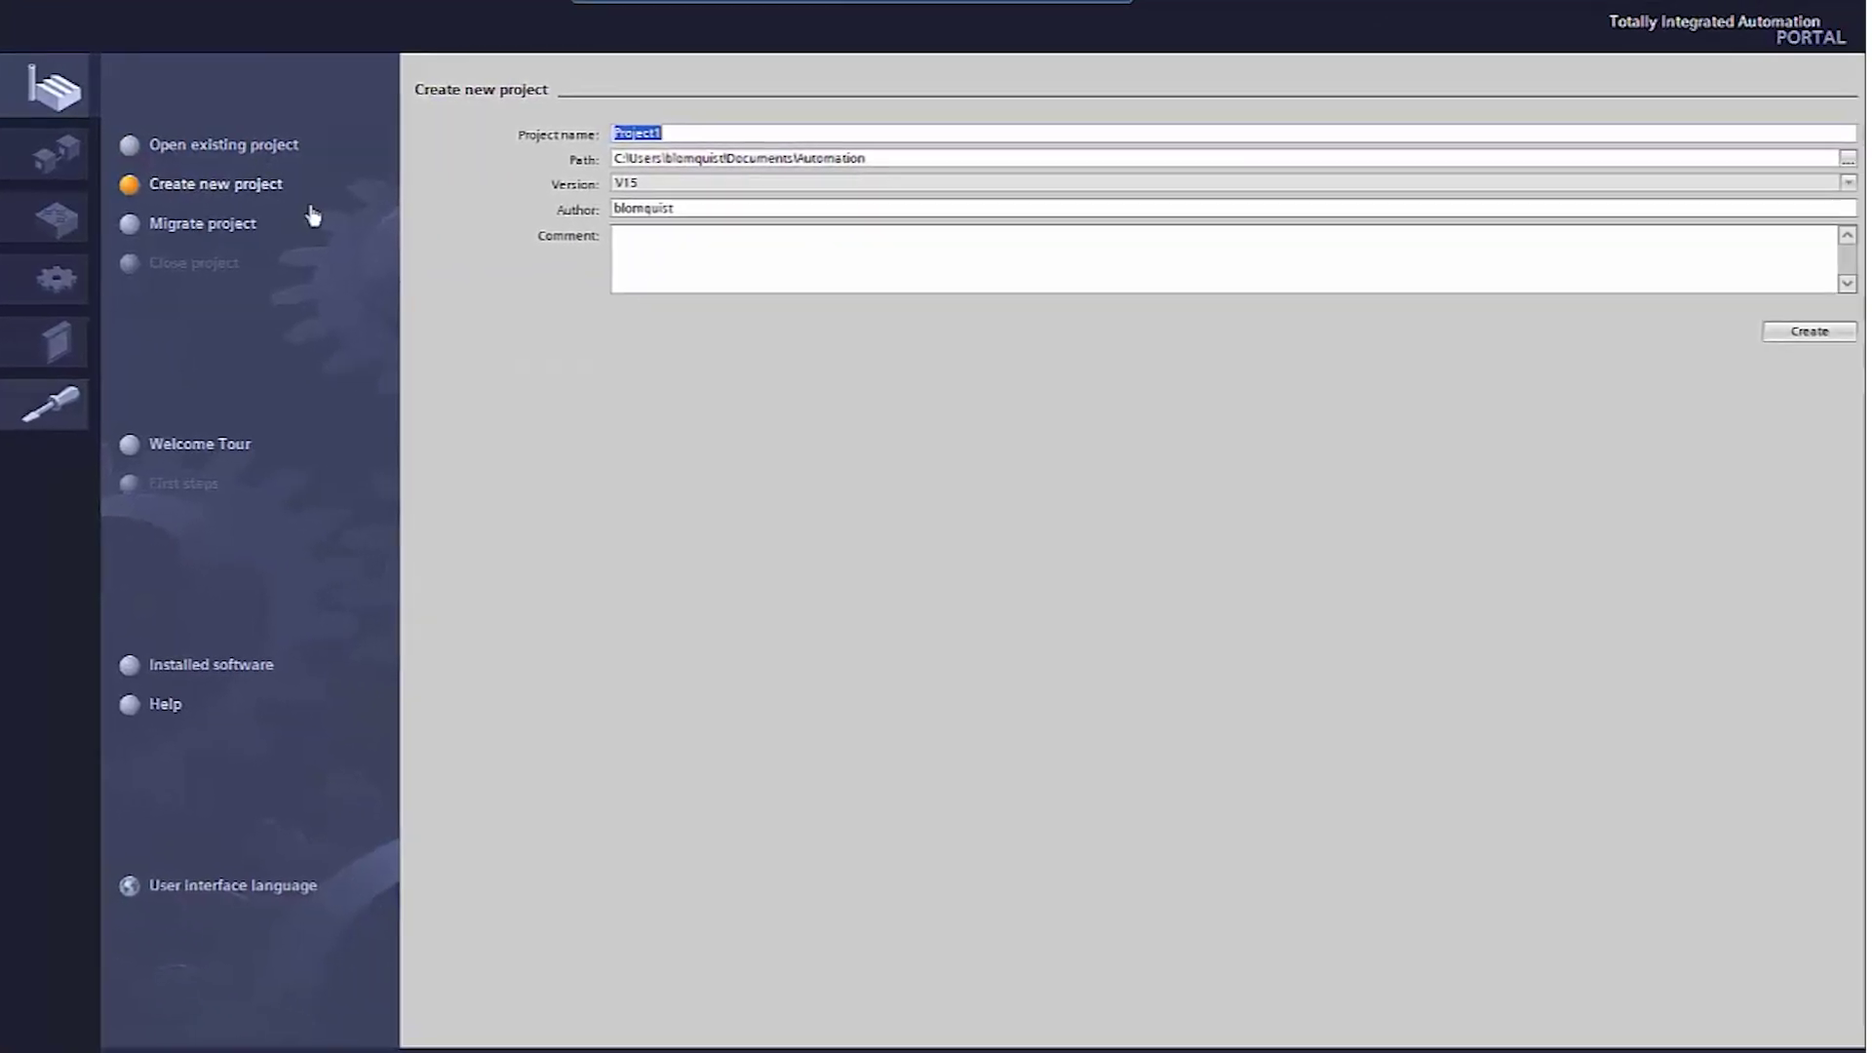
type("Profinet Setup Video")
left_click(1809, 331)
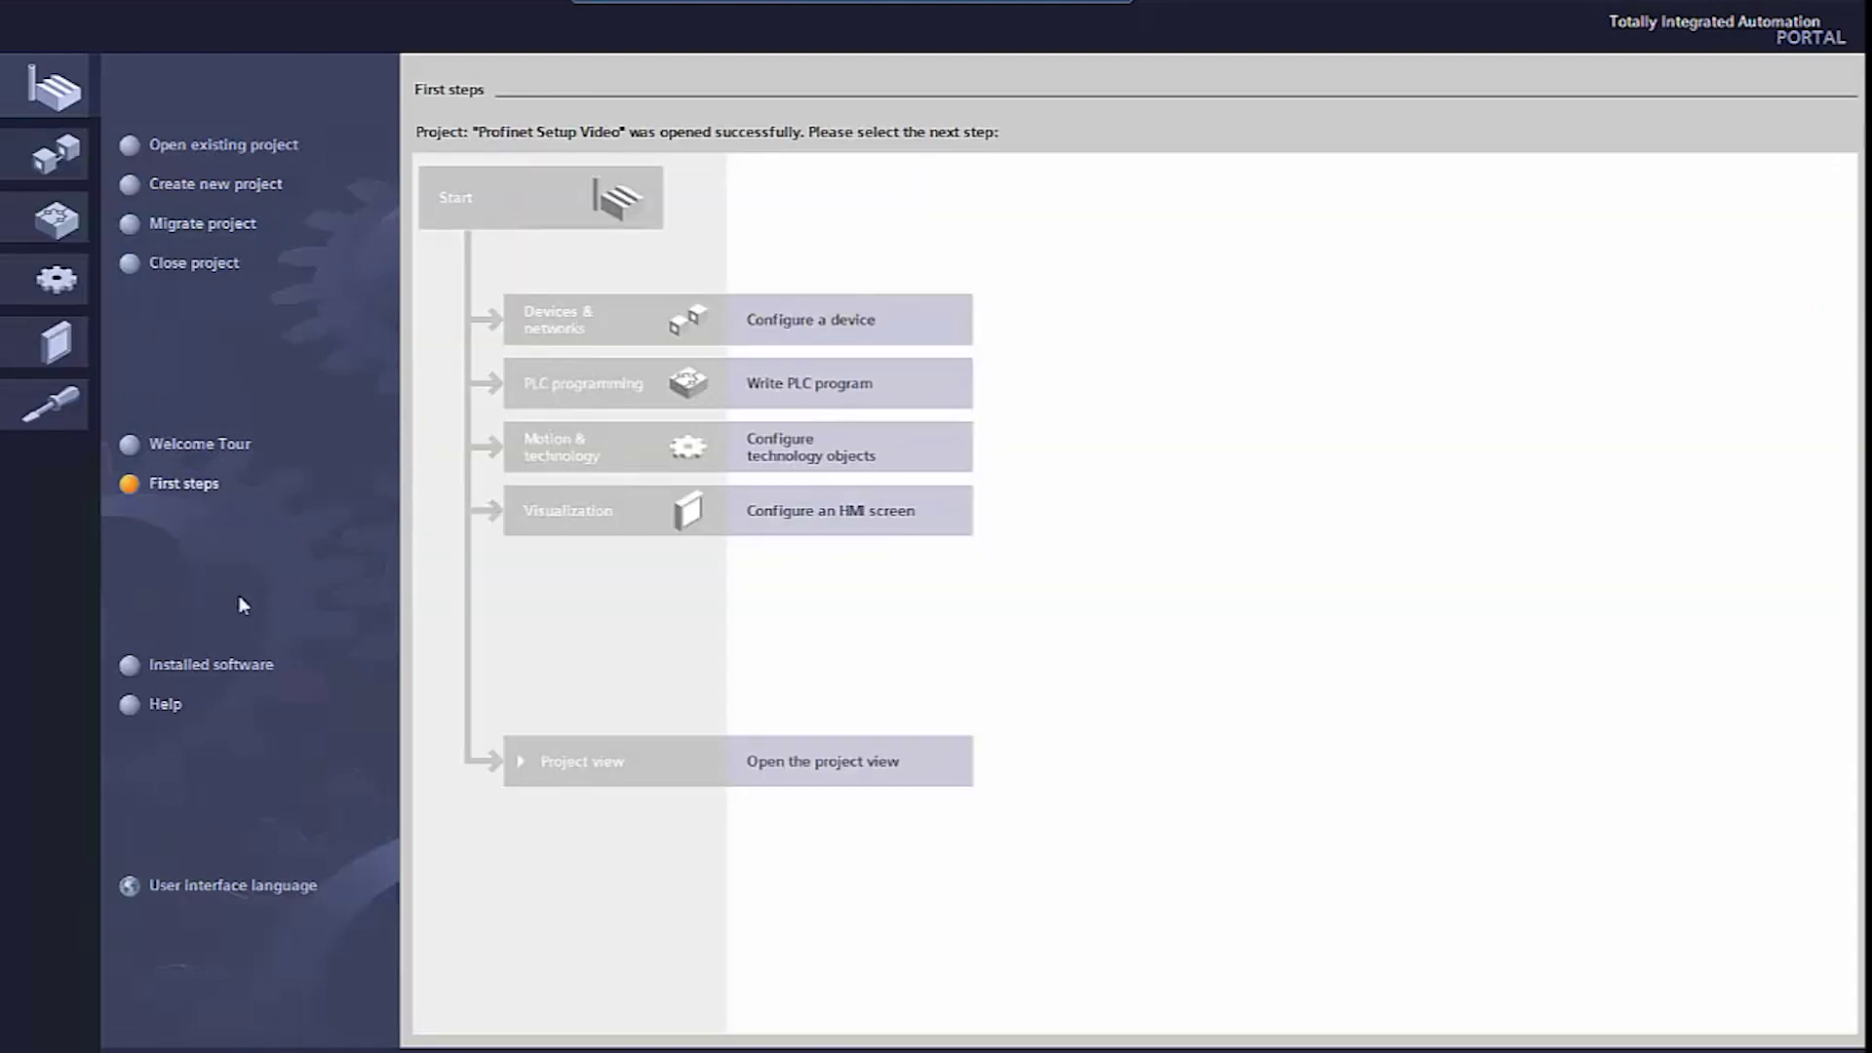
left_click(610, 763)
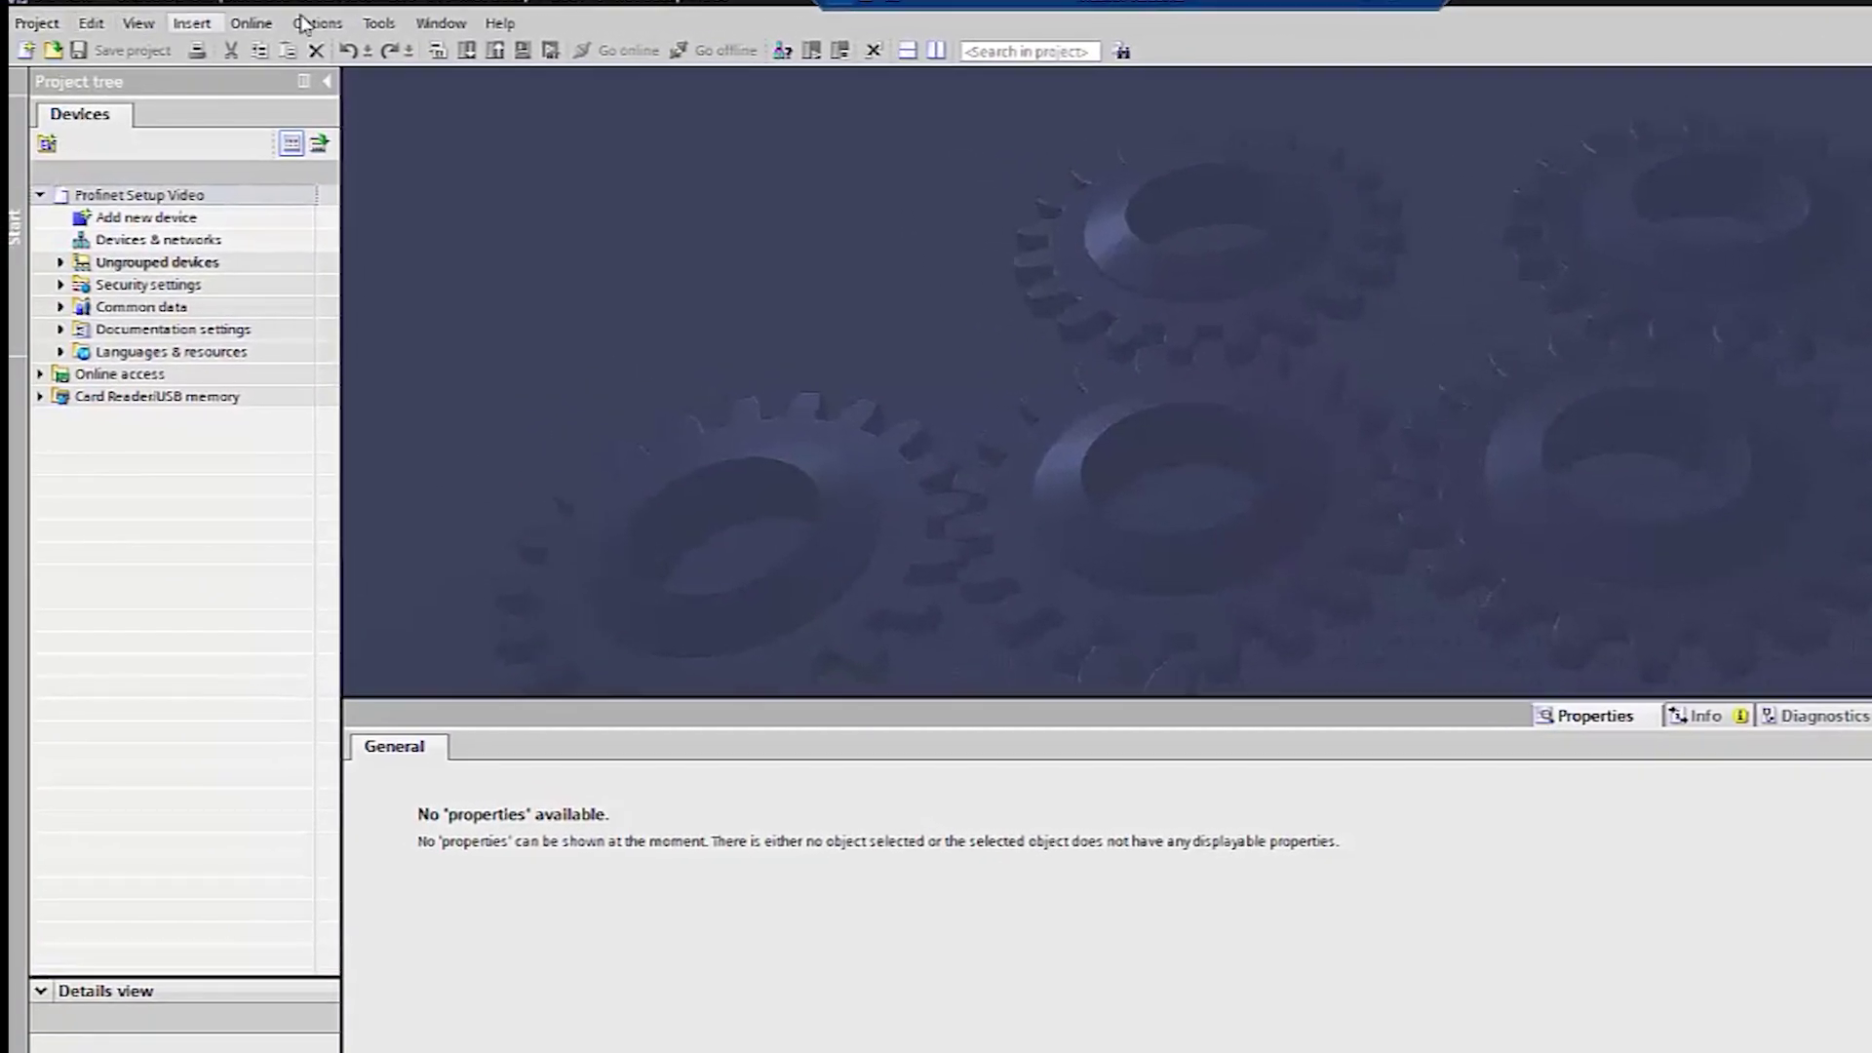
Check all four KEB GSDML files in the GSD manager and install them
left_click(283, 21)
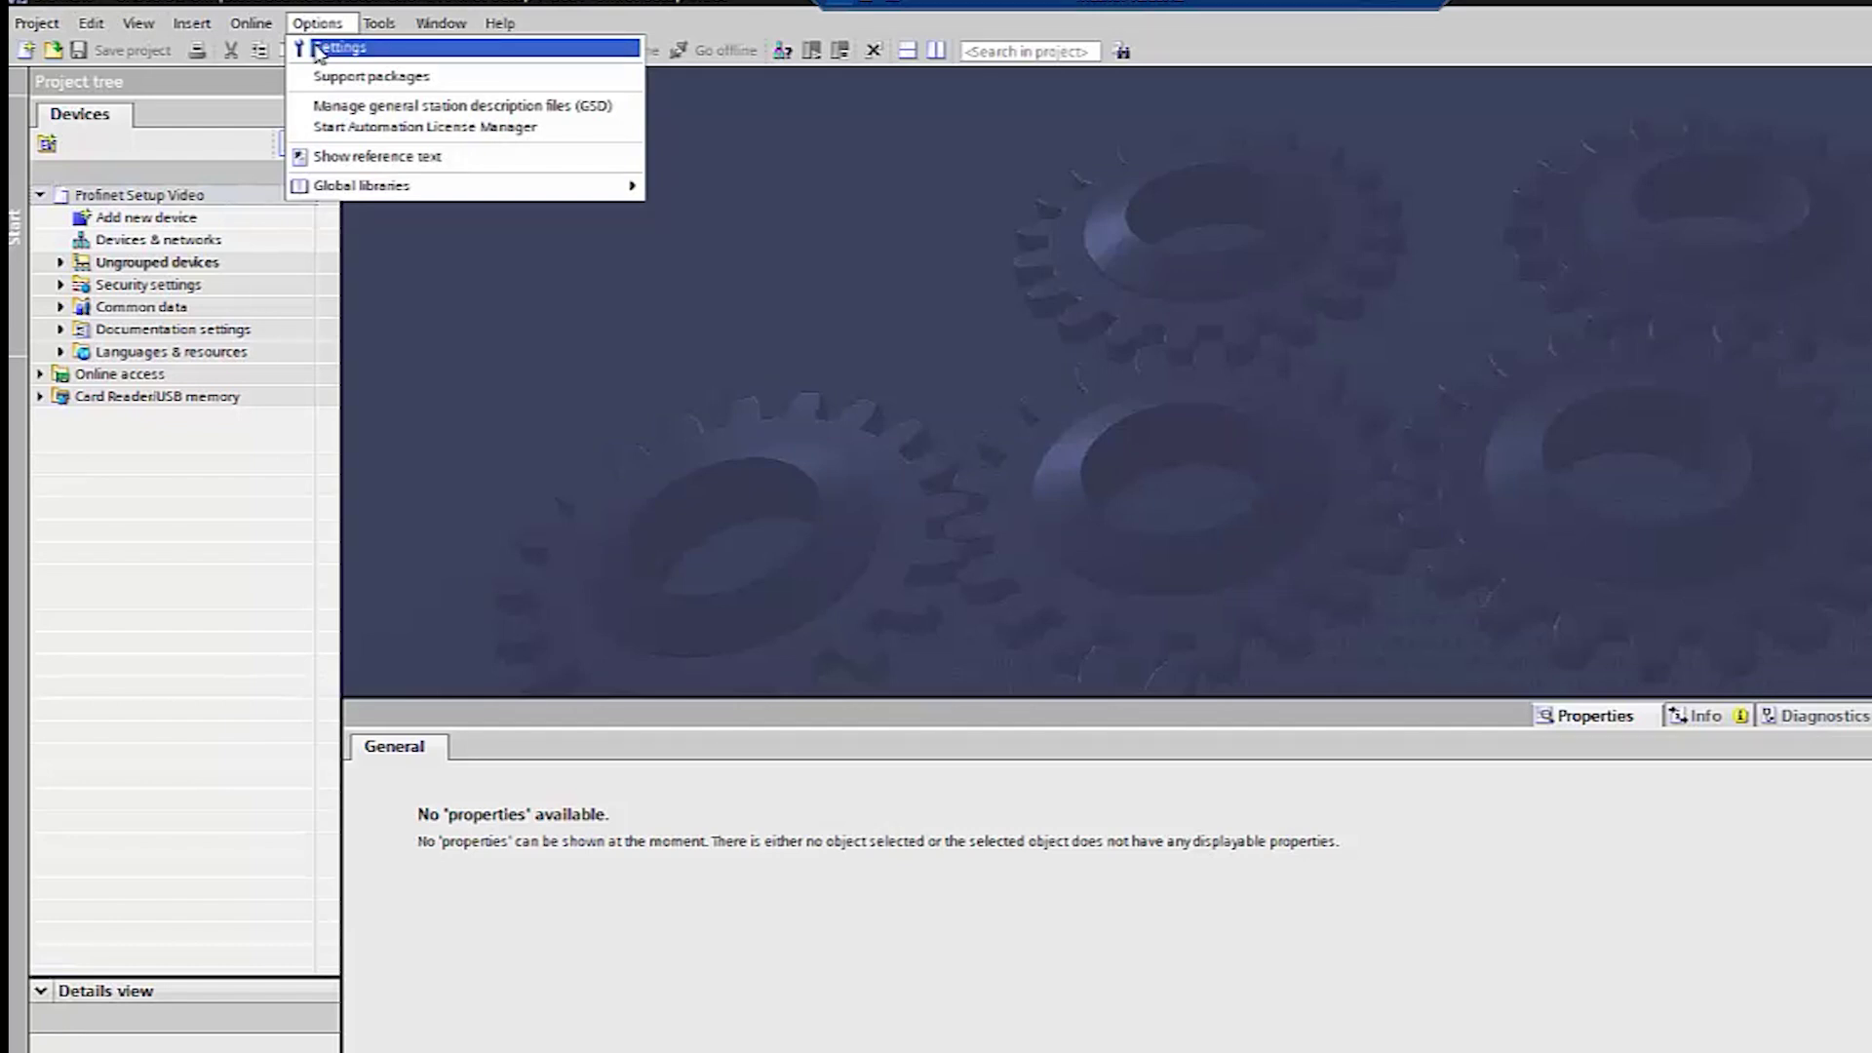
left_click(320, 109)
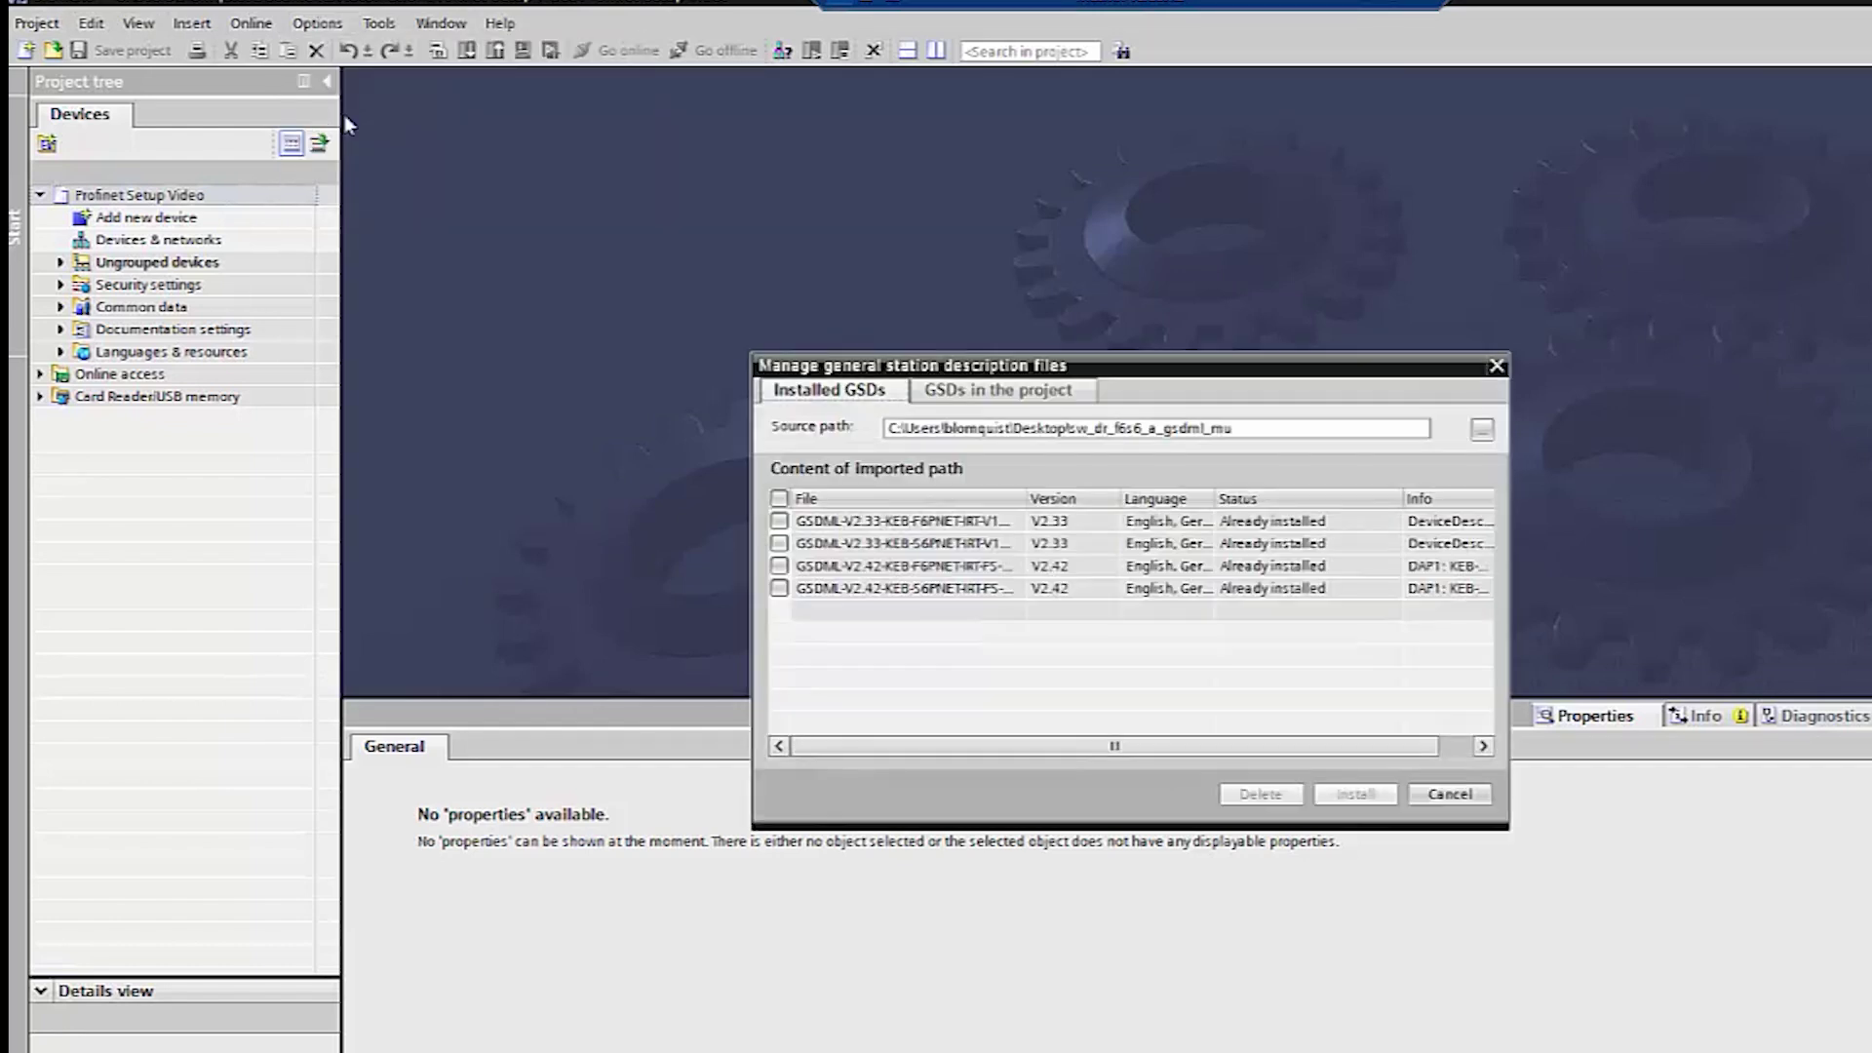
left_click(779, 521)
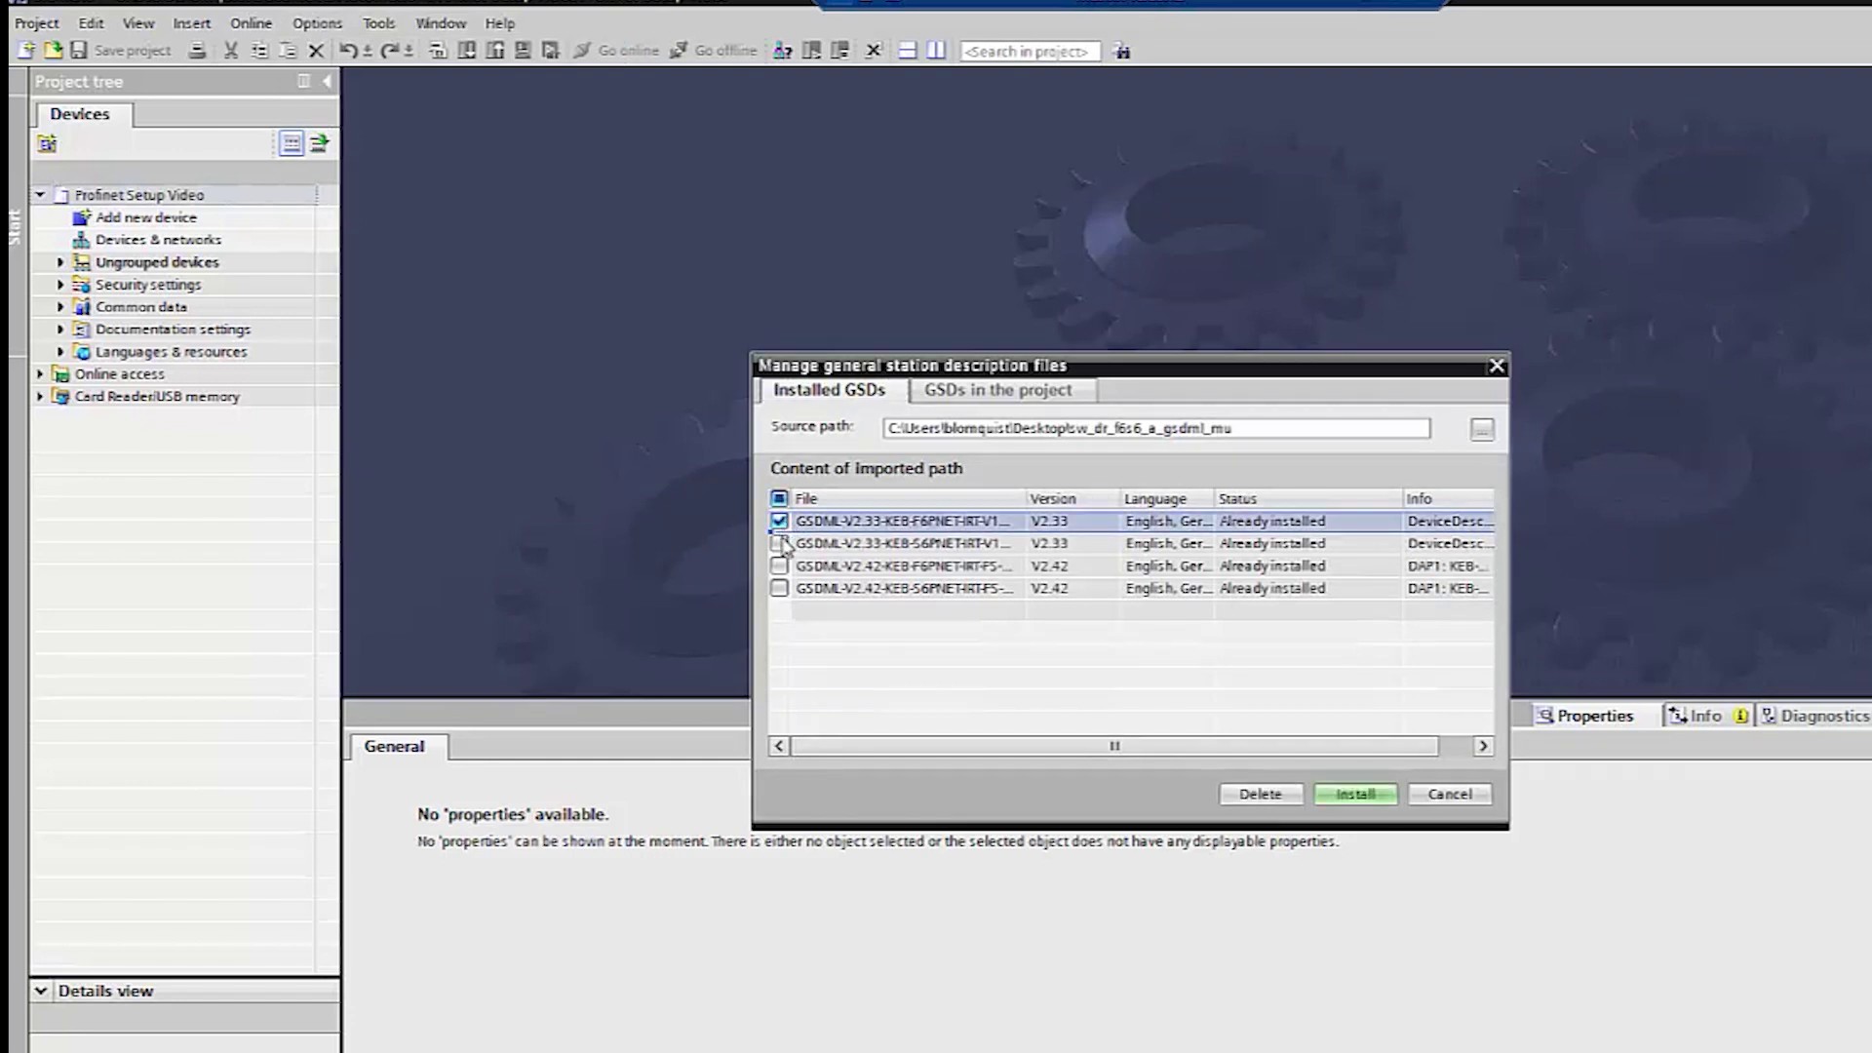
left_click(779, 543)
left_click(779, 565)
left_click(779, 588)
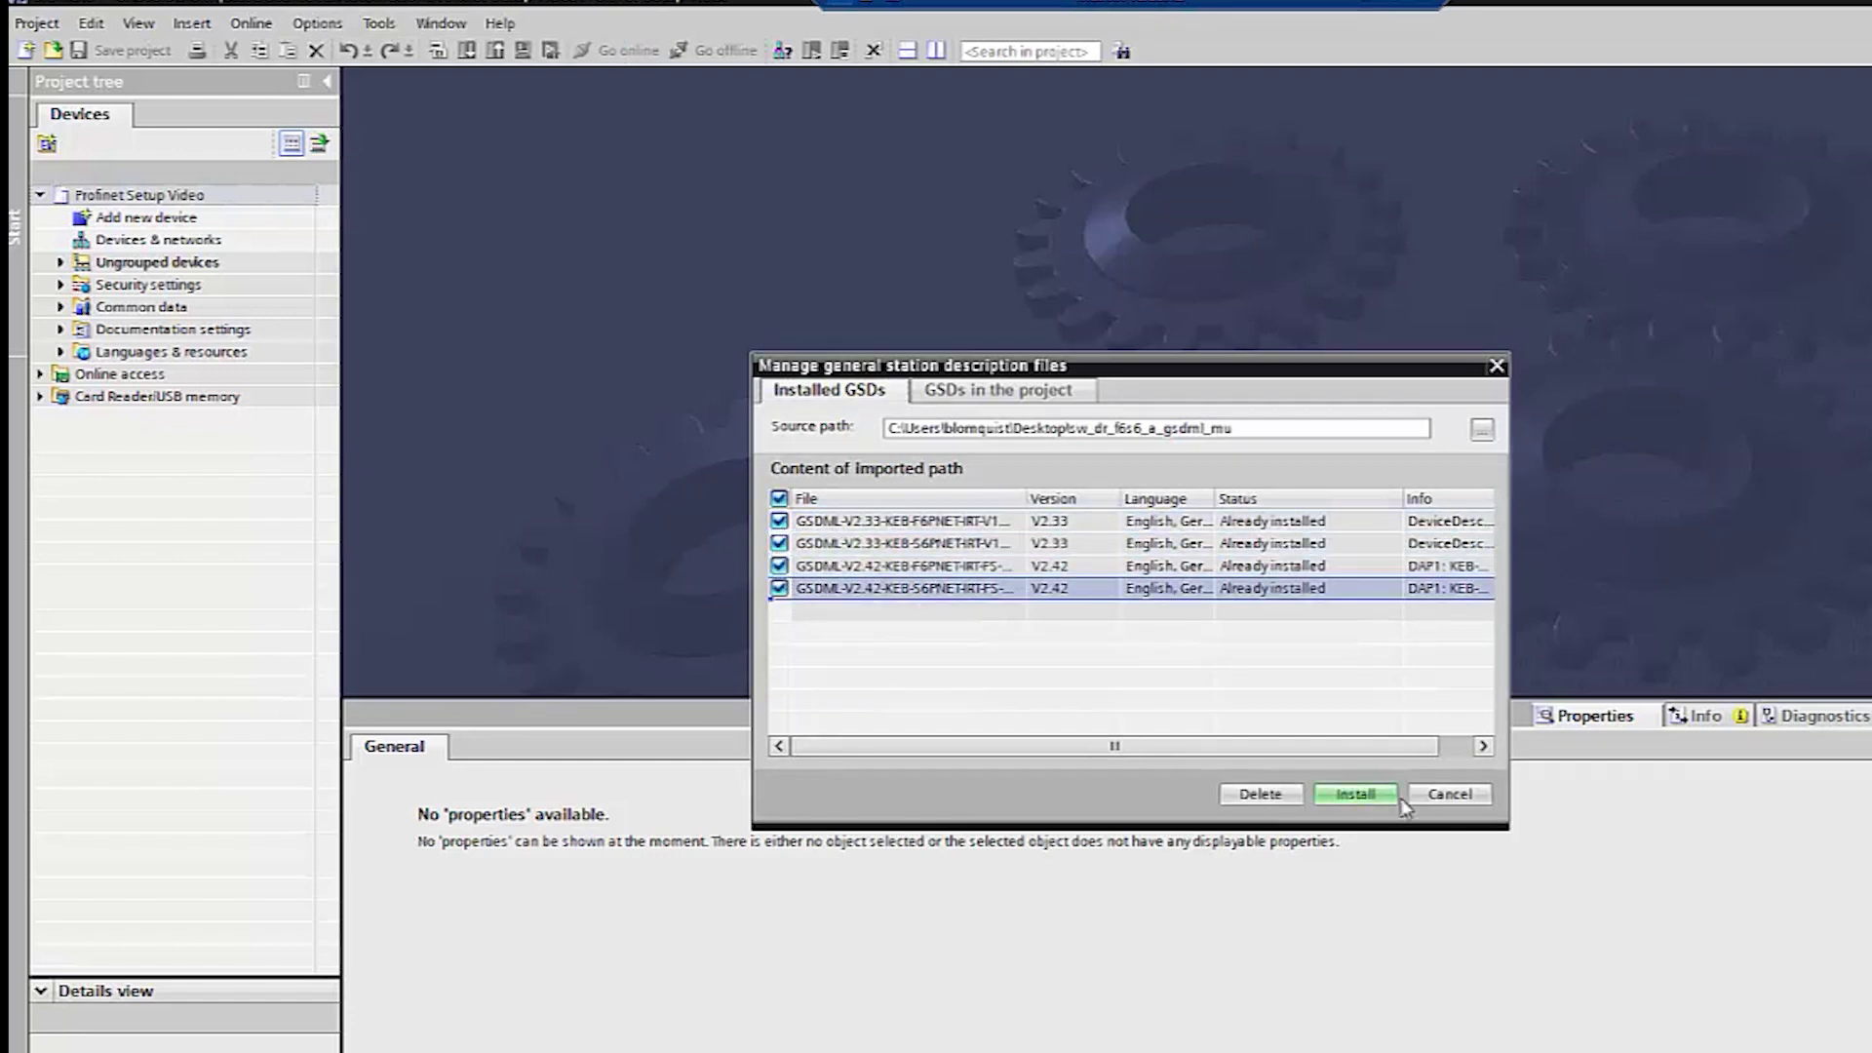
left_click(1392, 793)
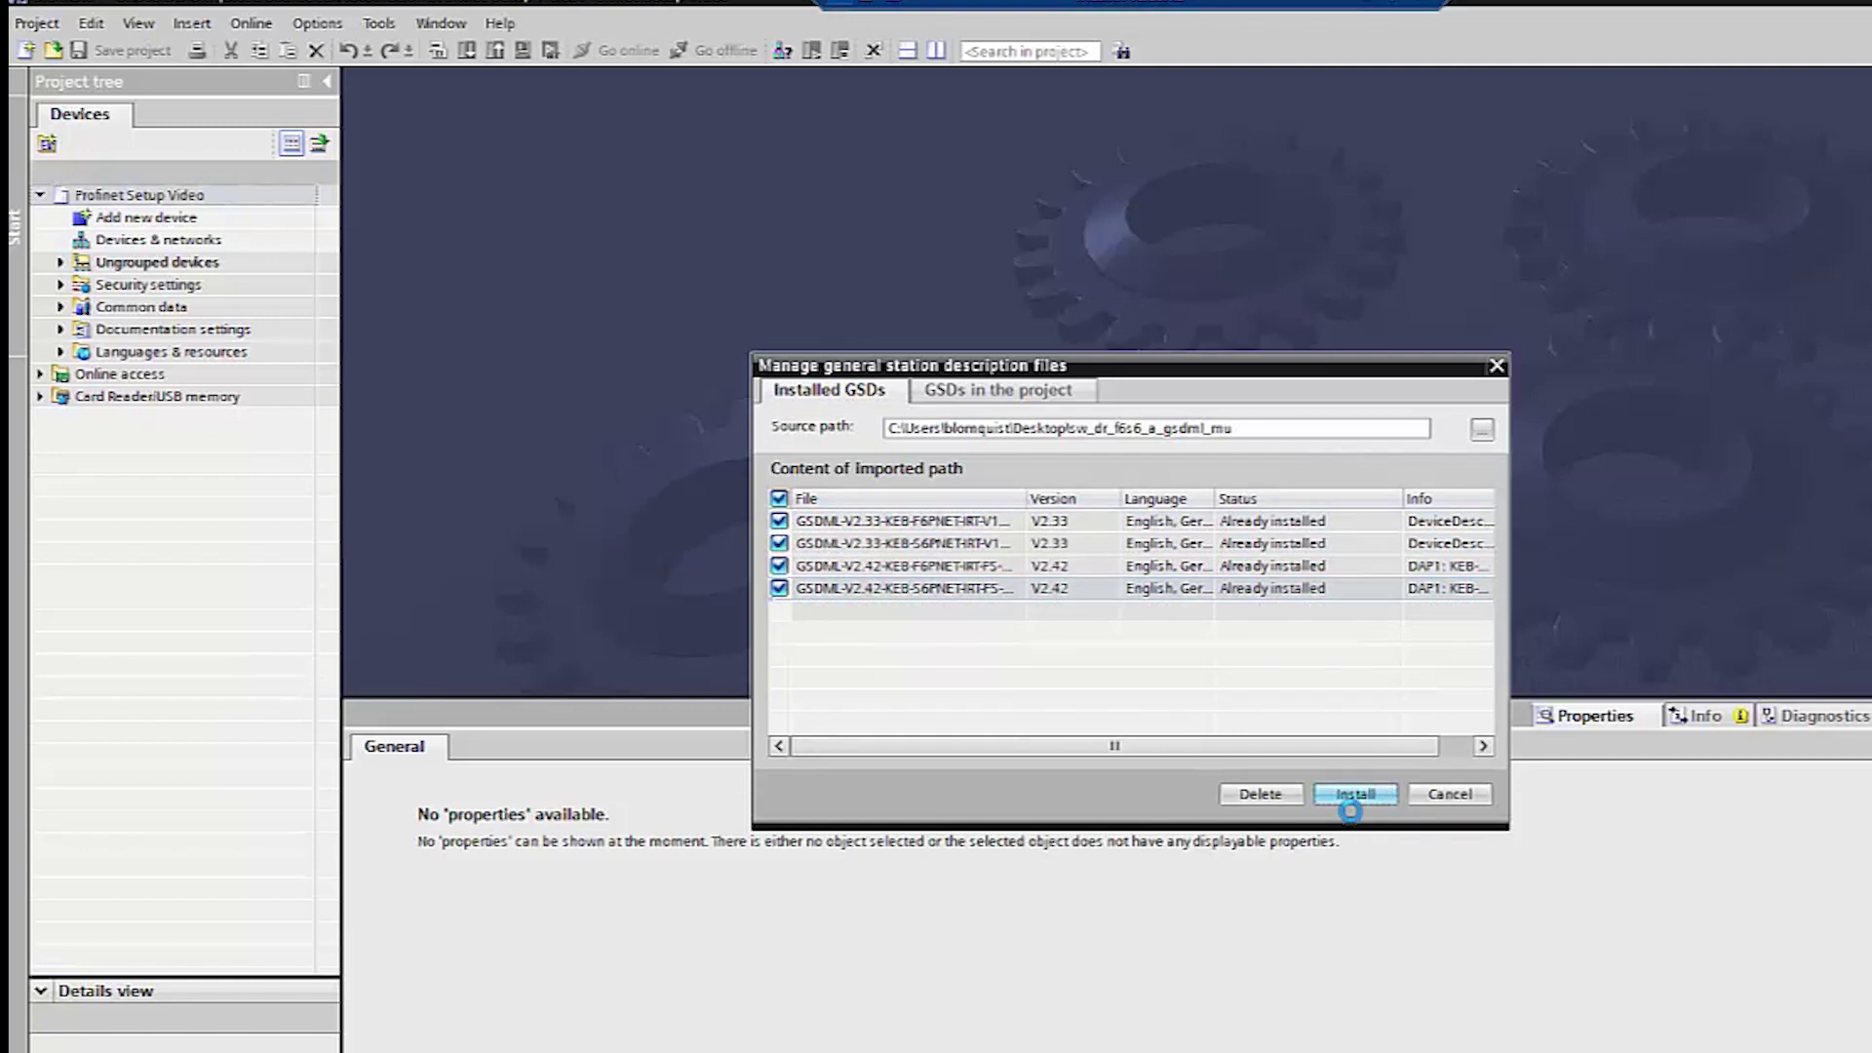
left_click(1325, 797)
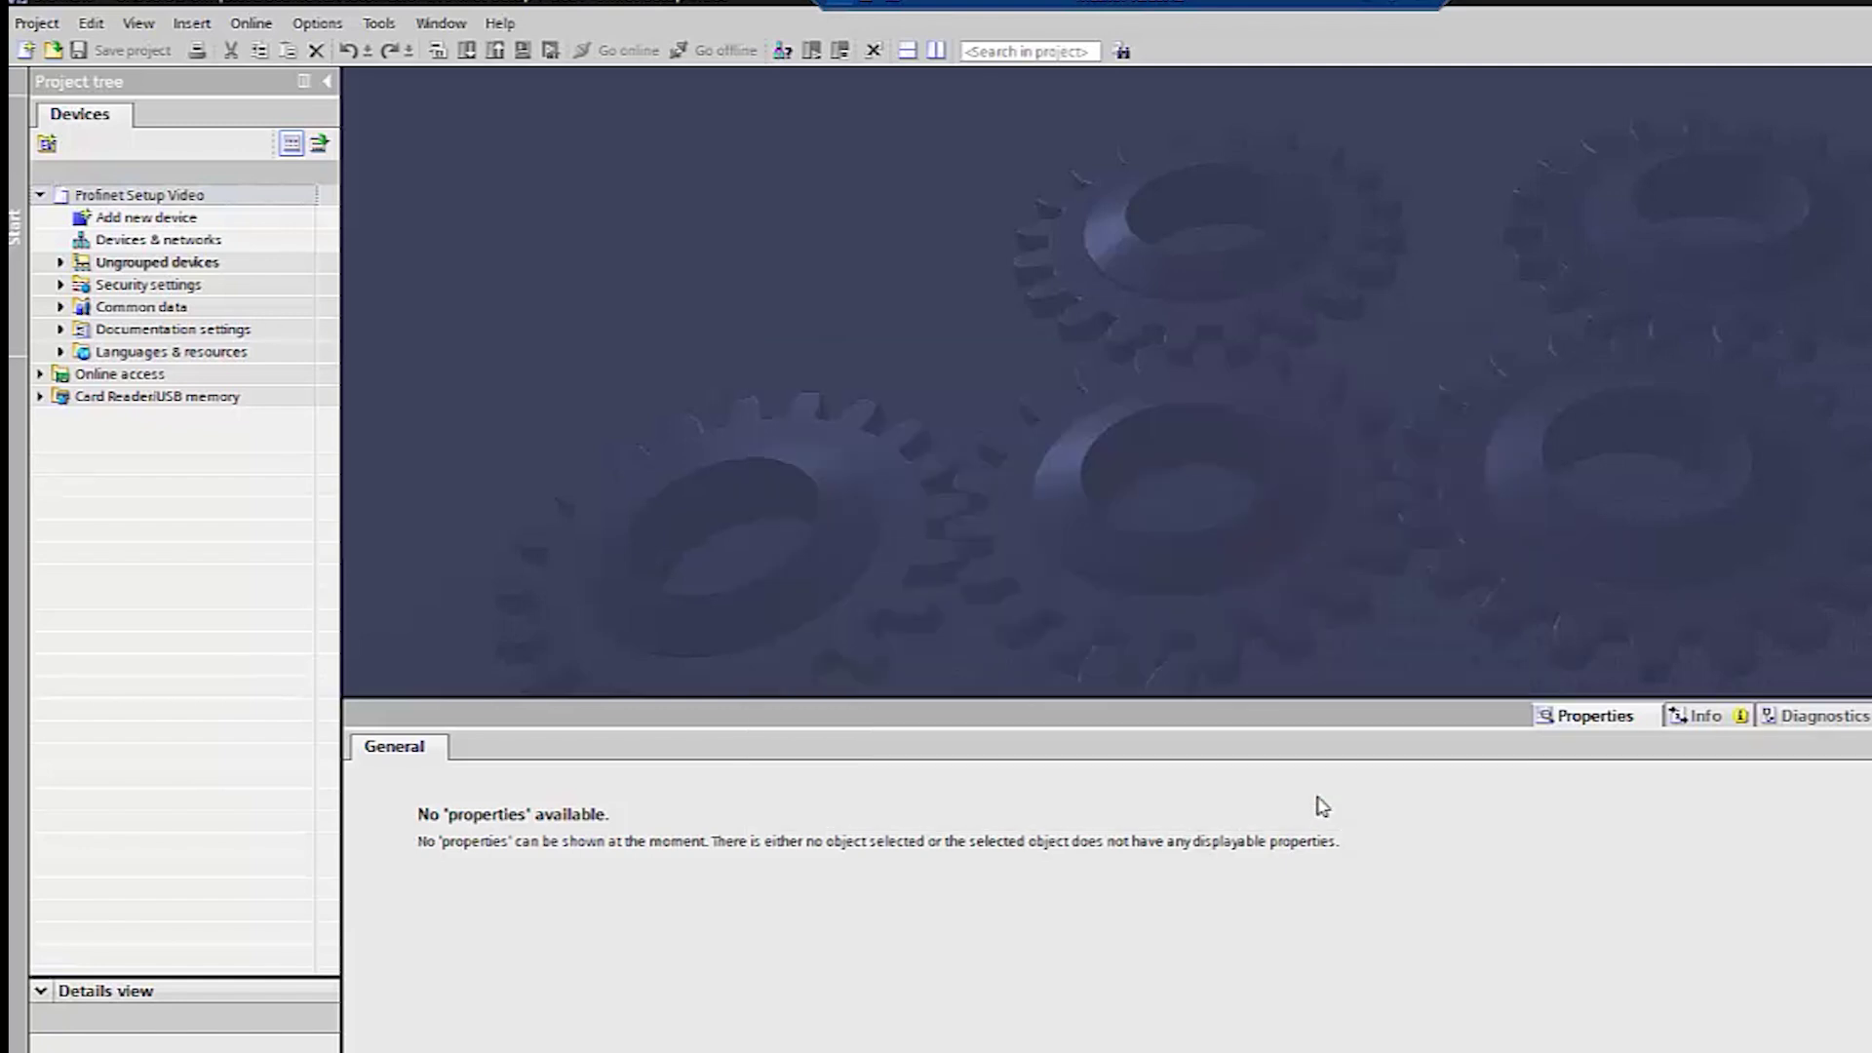
Add CPU 1215C DC/DC/Rly 6ES7 215-1HG40-0XB0, version V4.2, named PLC_1
double_click(146, 217)
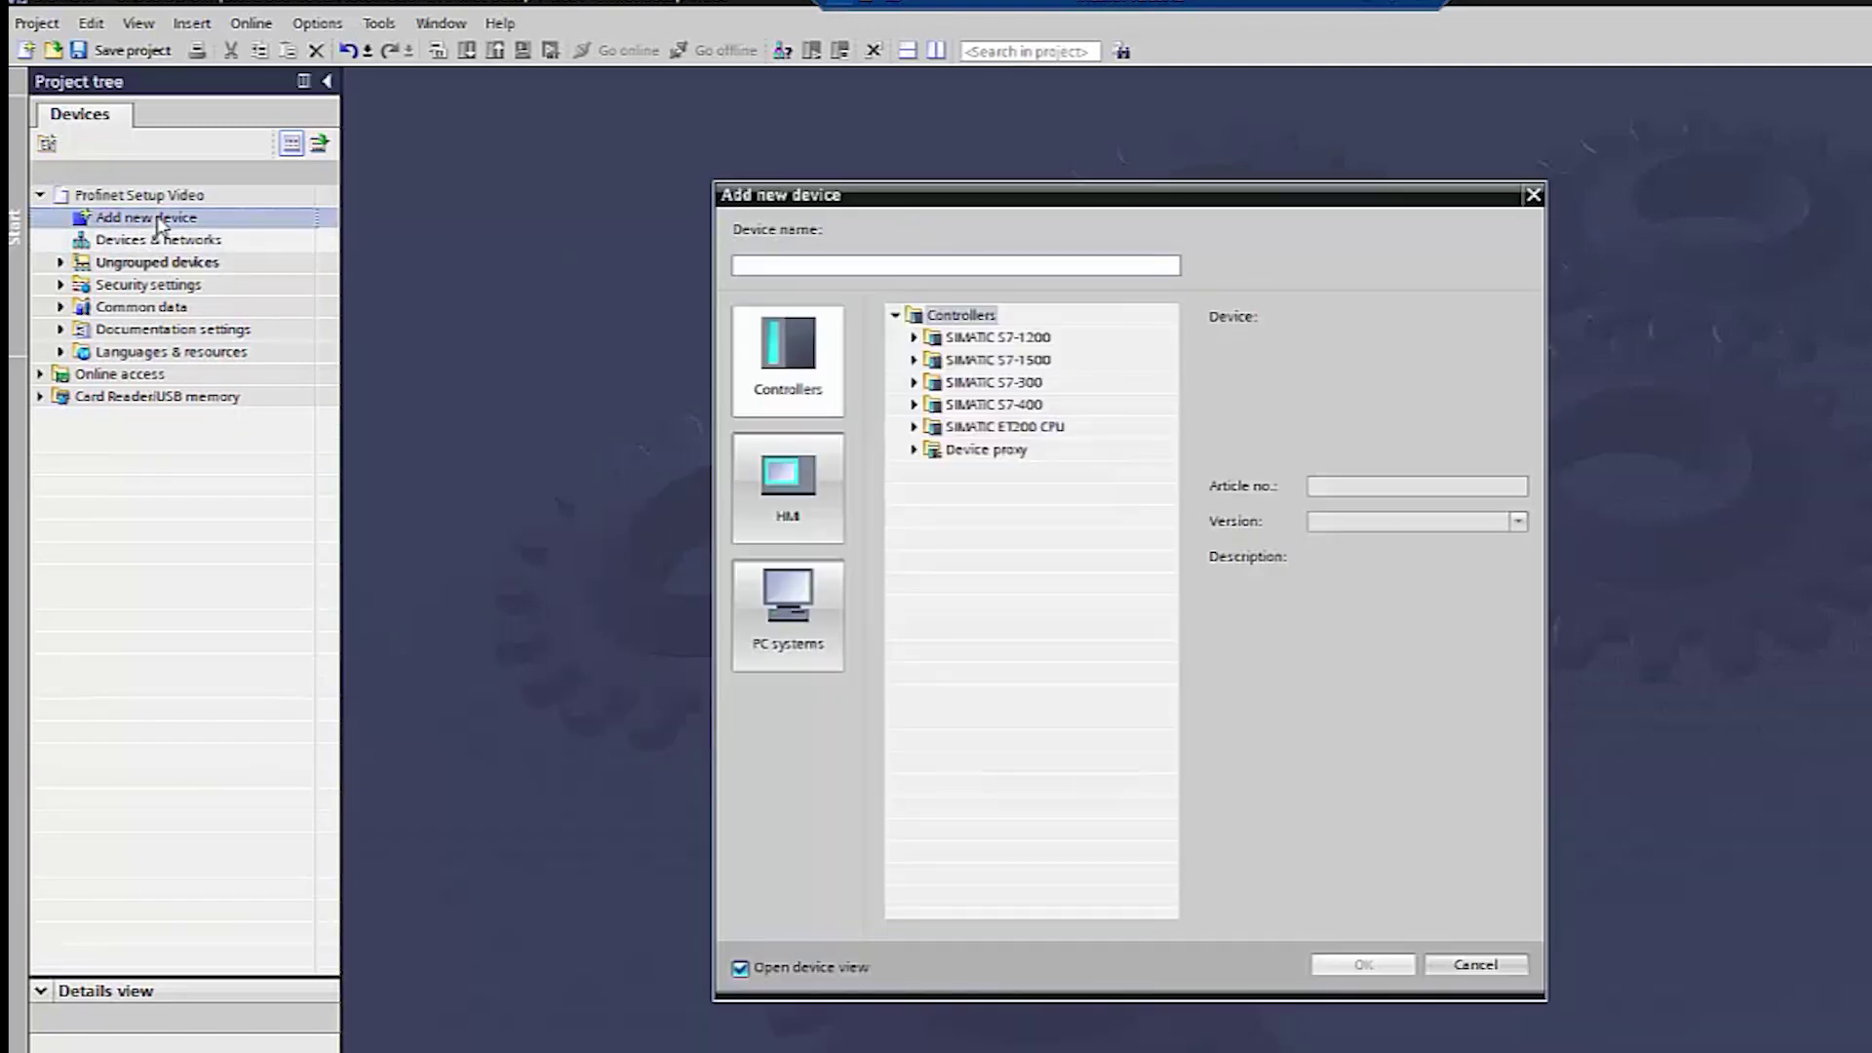
left_click(914, 338)
left_click(933, 360)
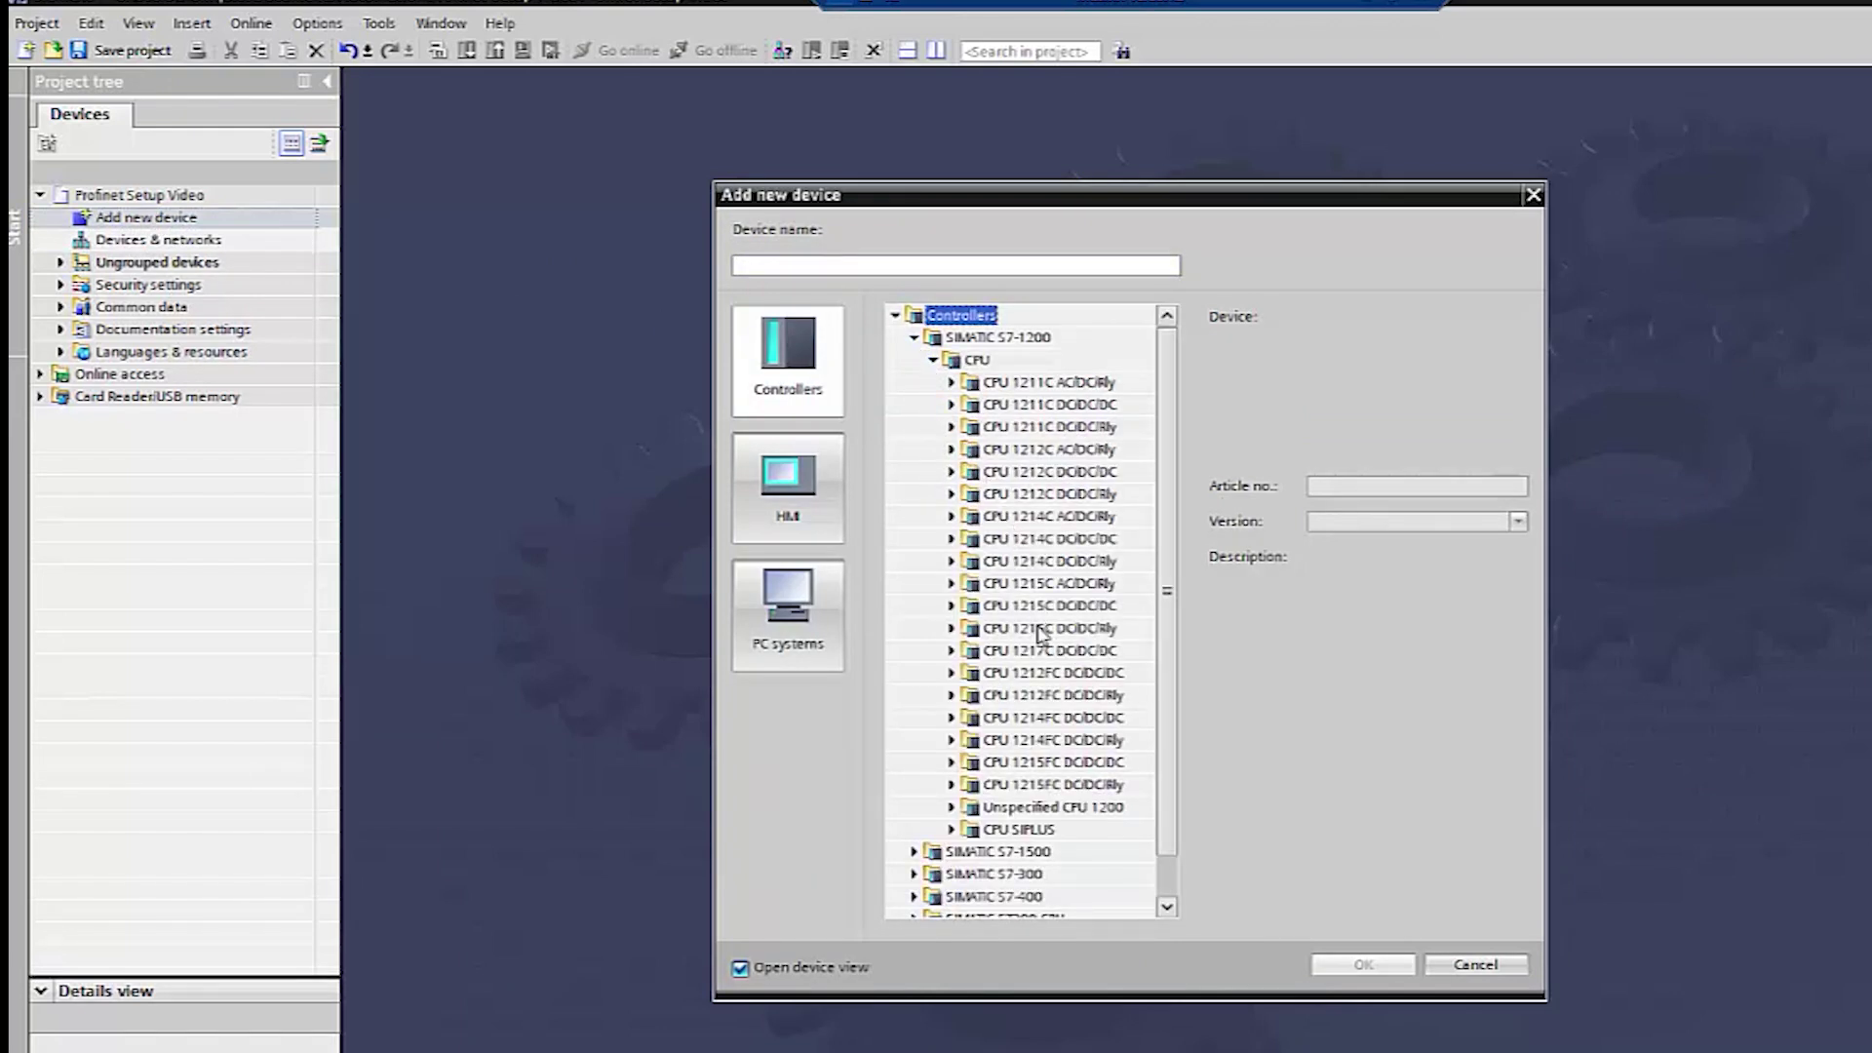
left_click(1039, 629)
left_click(951, 629)
left_click(1058, 673)
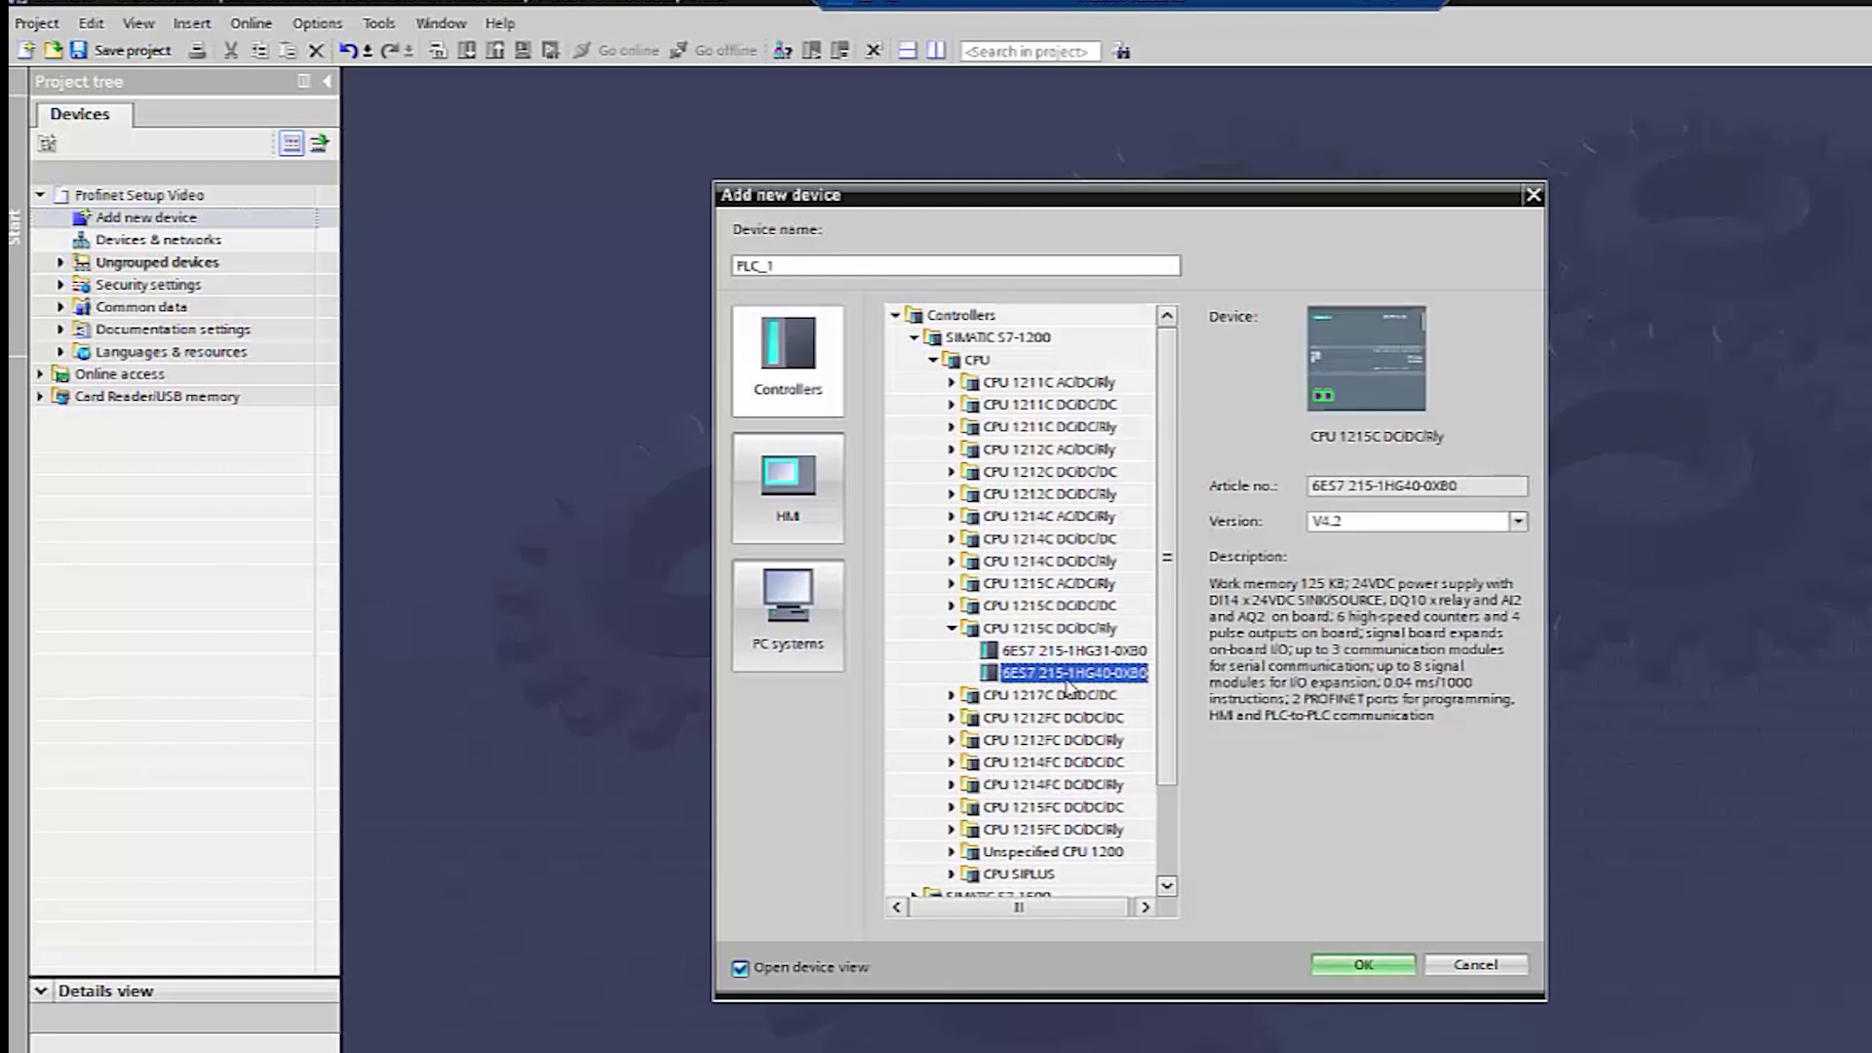
left_click(1373, 968)
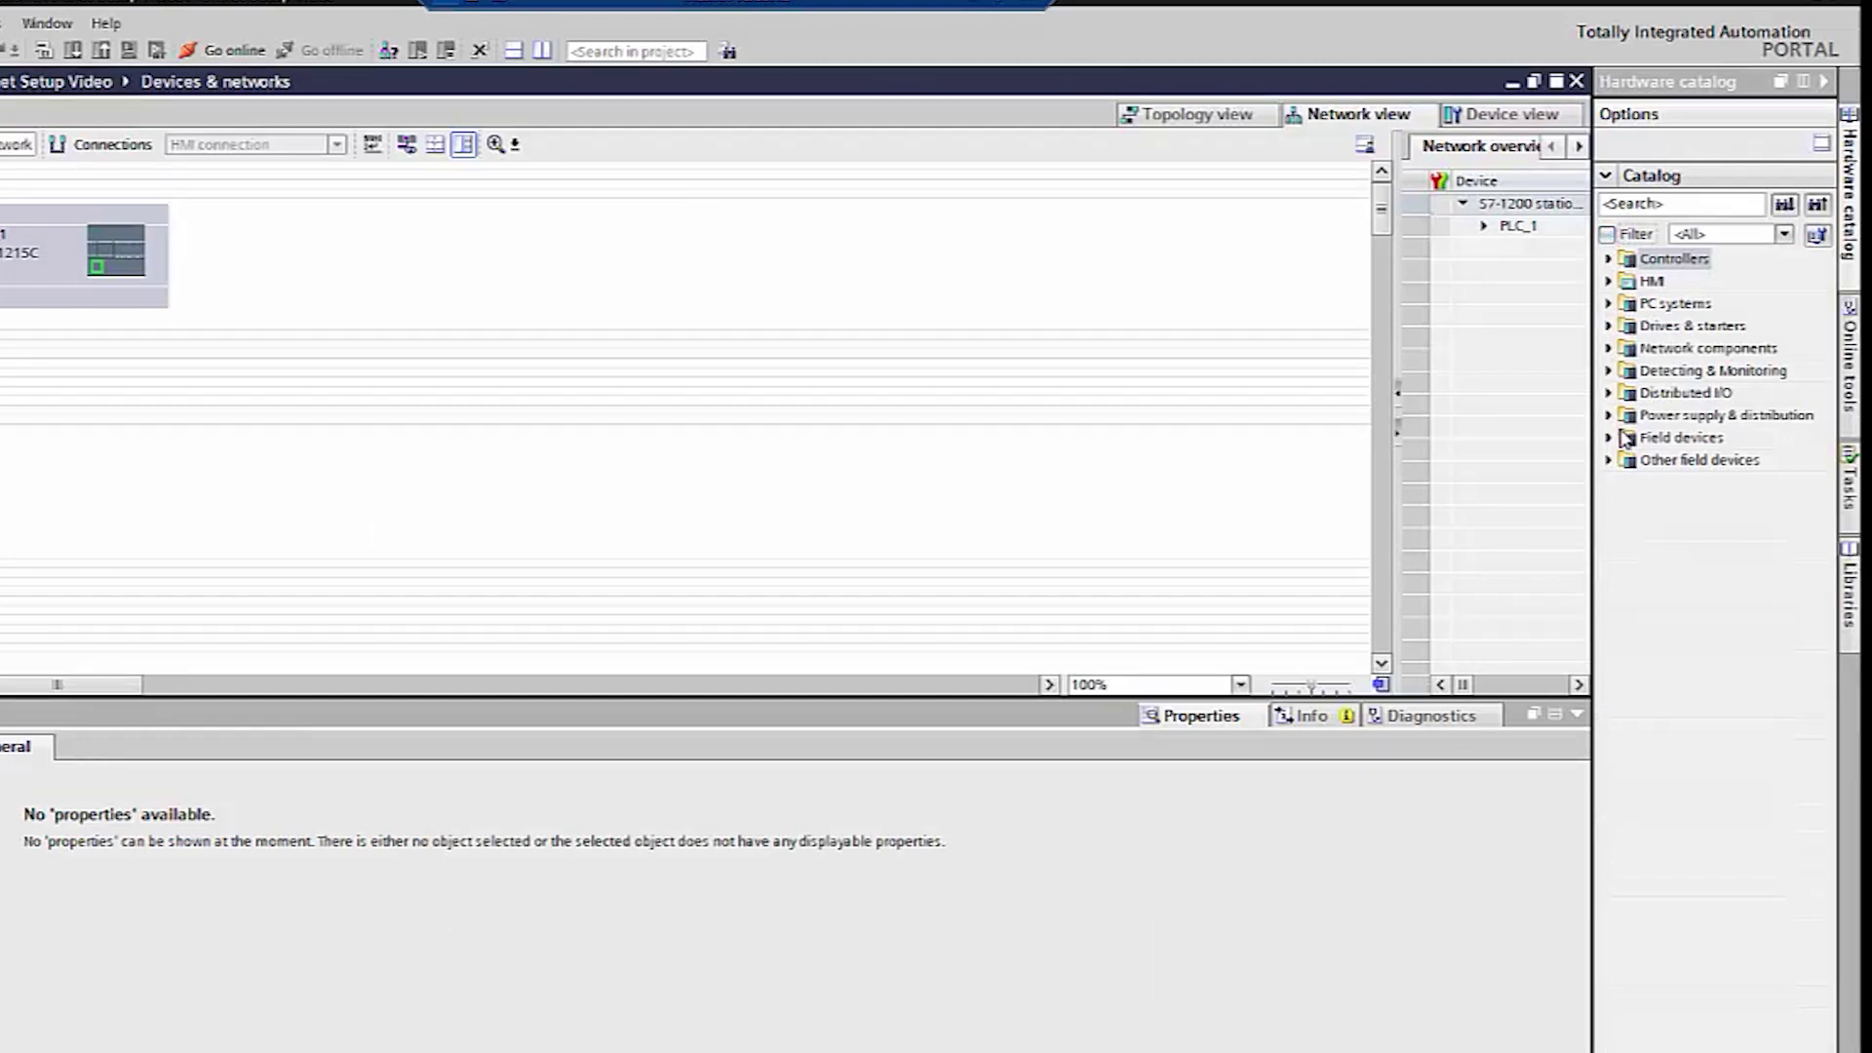
Add KEB X6A PNS IRT Module V1.0 from the catalog's KEB S6 head modules as kebs6-1
left_click(1608, 461)
left_click(1627, 505)
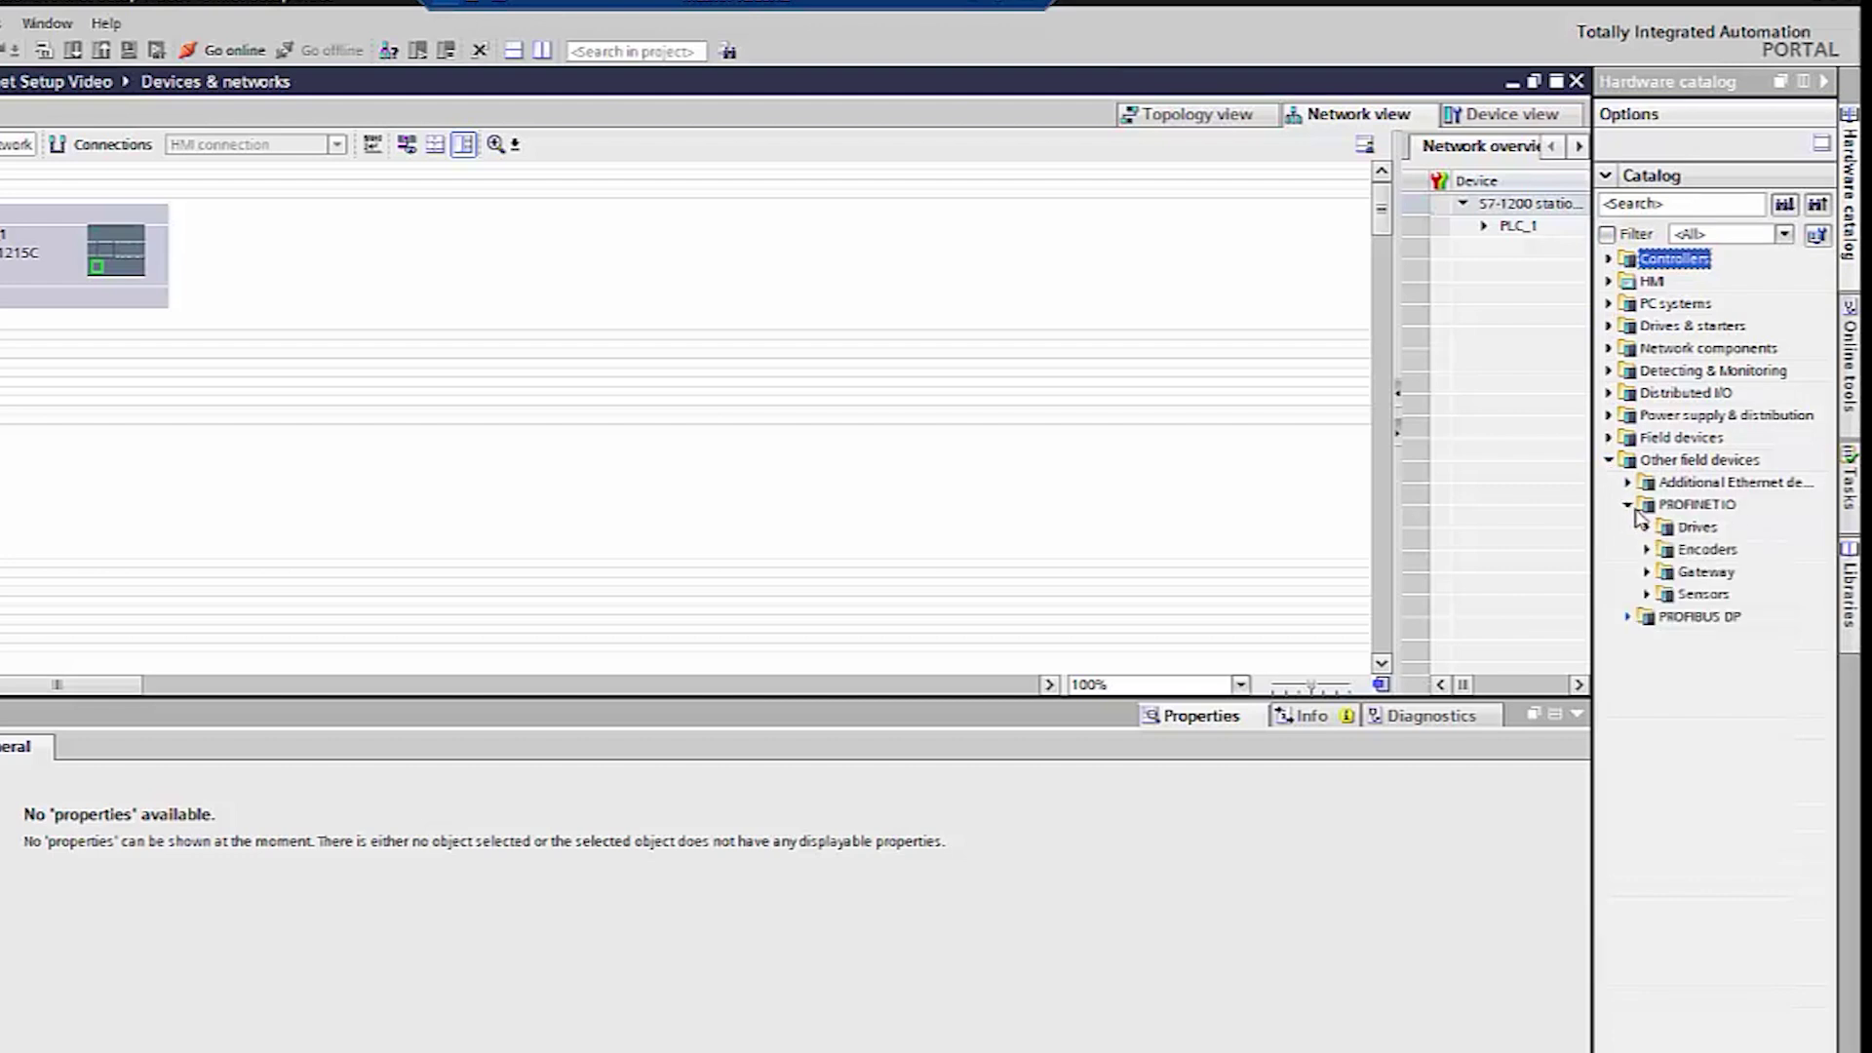
left_click(1647, 527)
left_click(1665, 551)
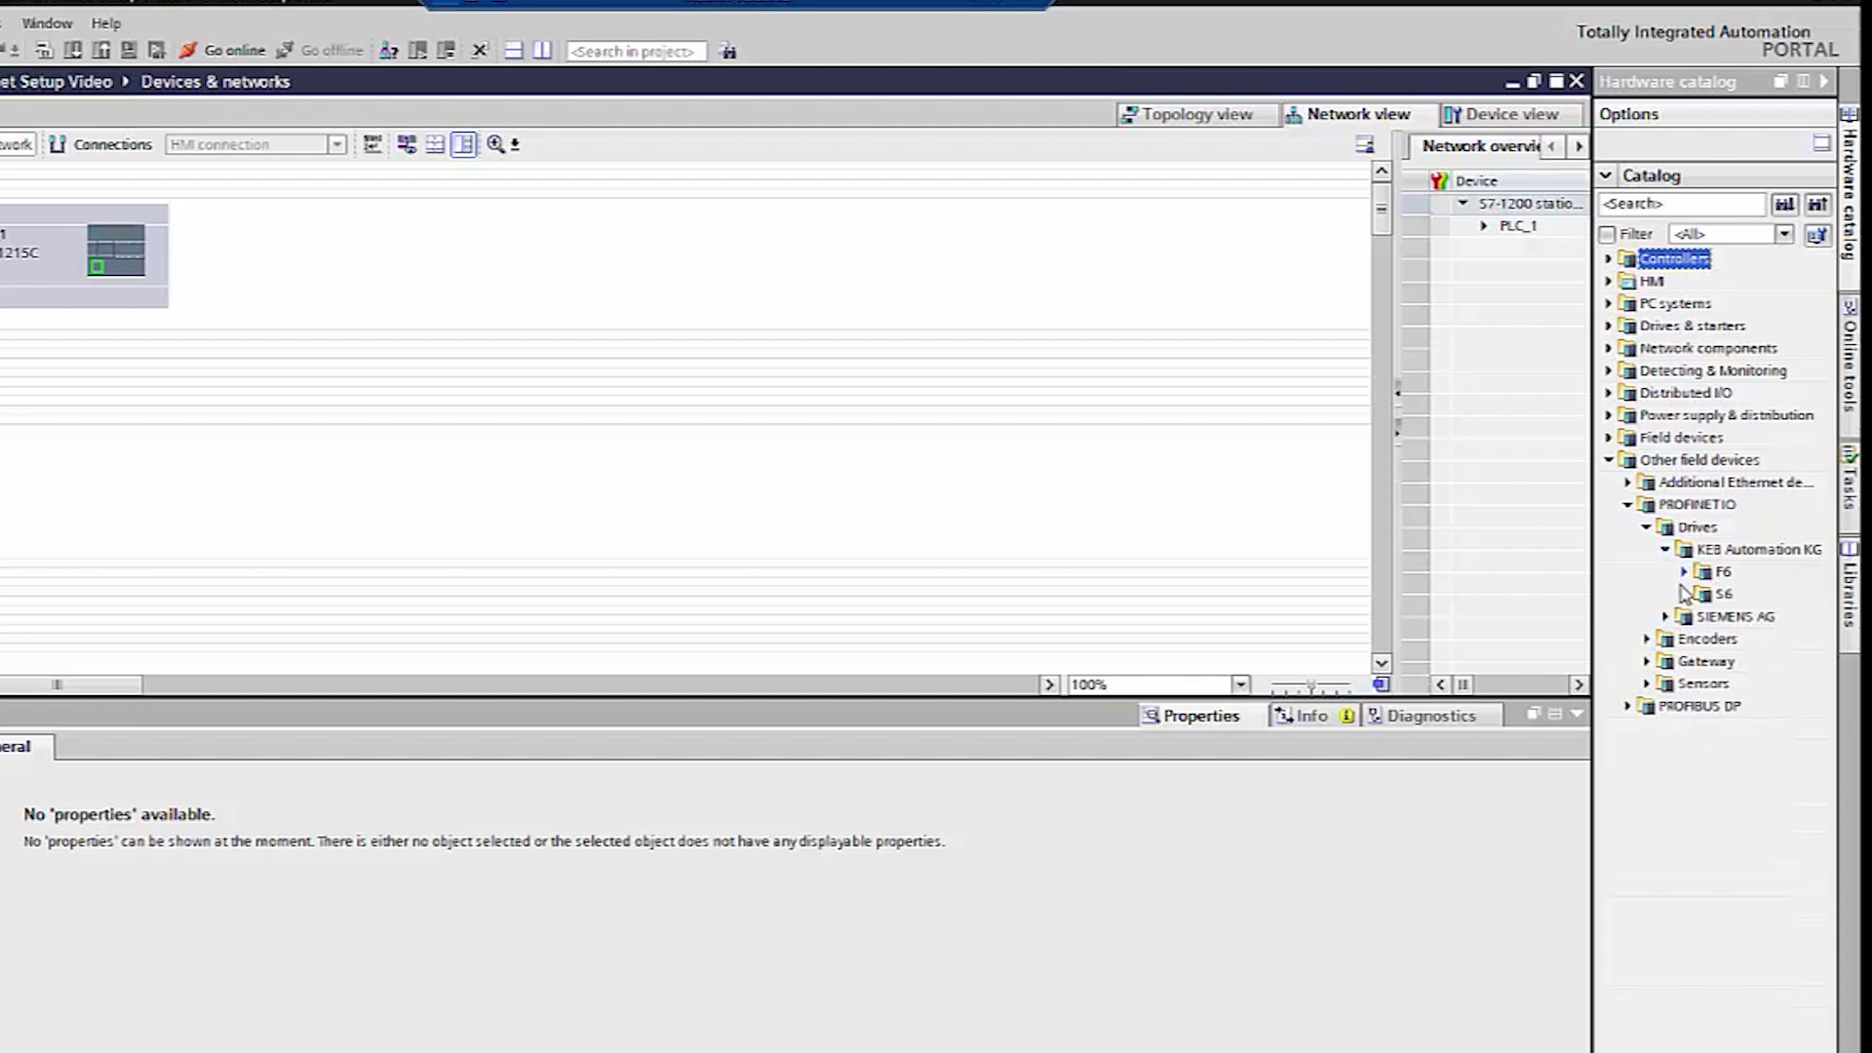
left_click(1684, 595)
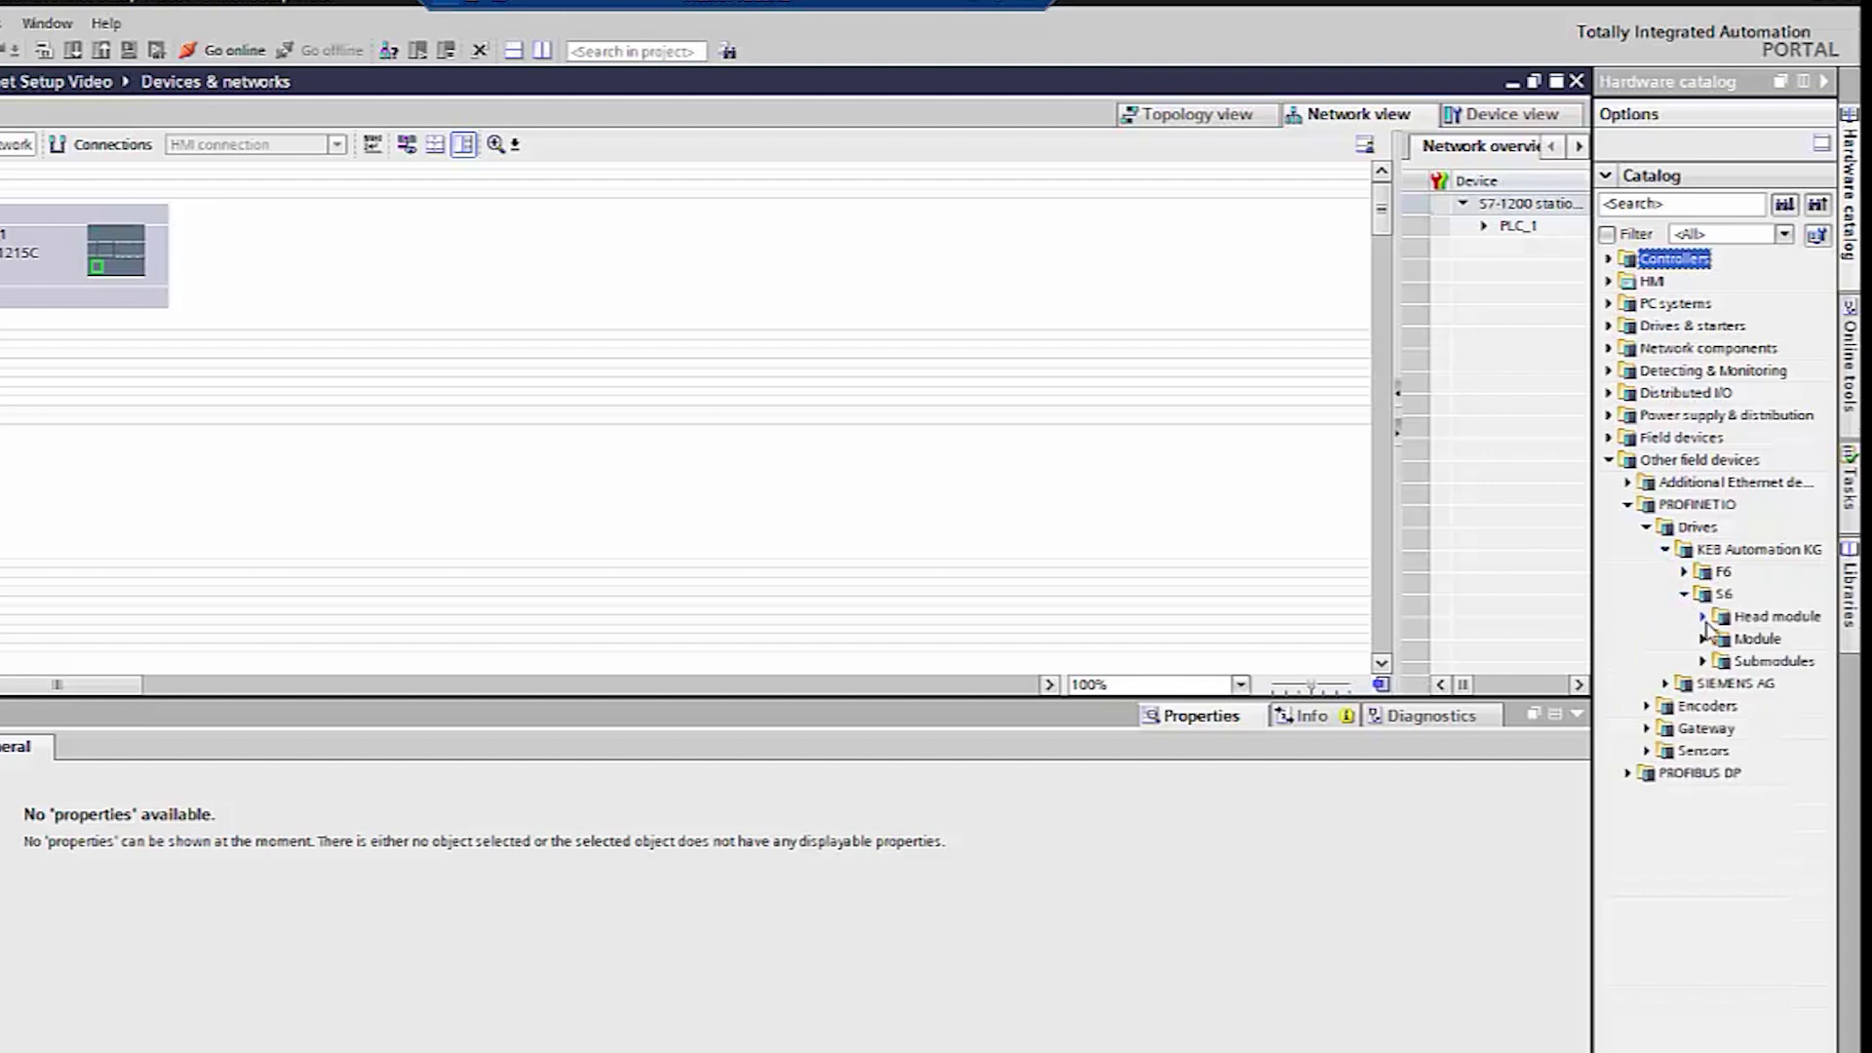
left_click(1703, 618)
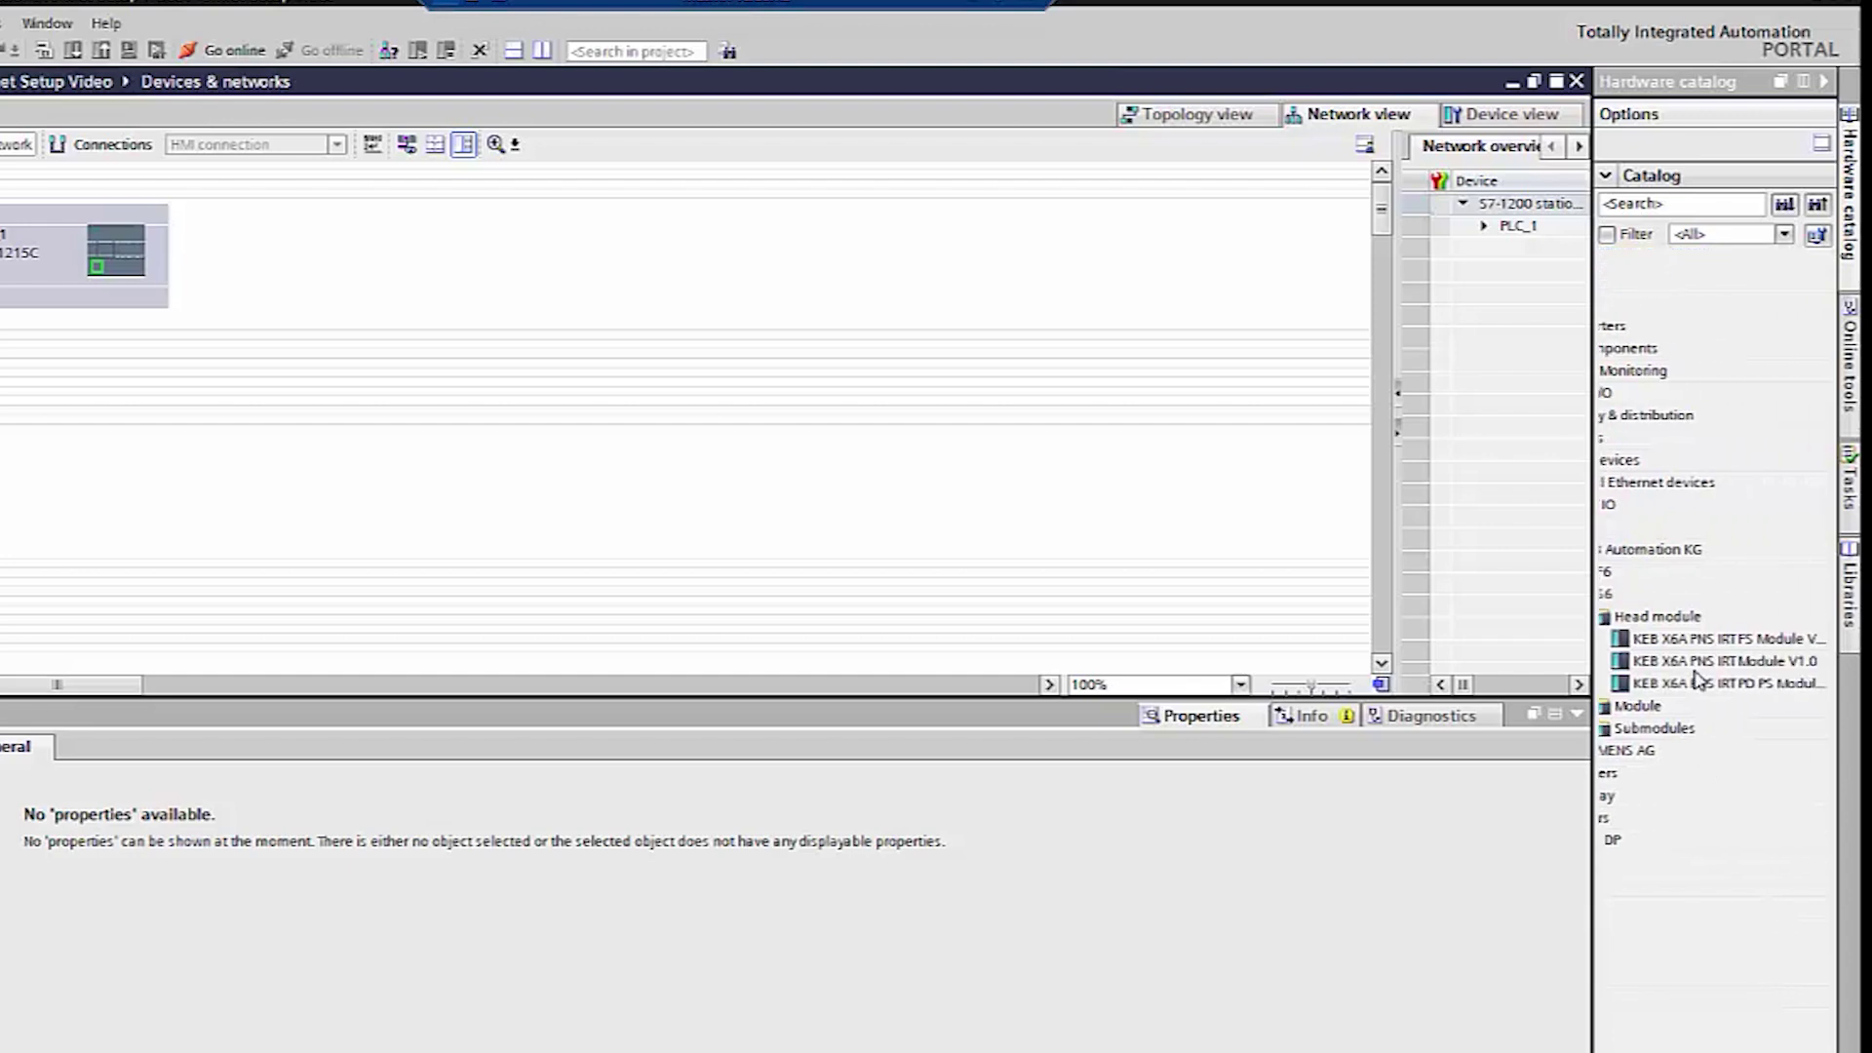
double_click(1697, 663)
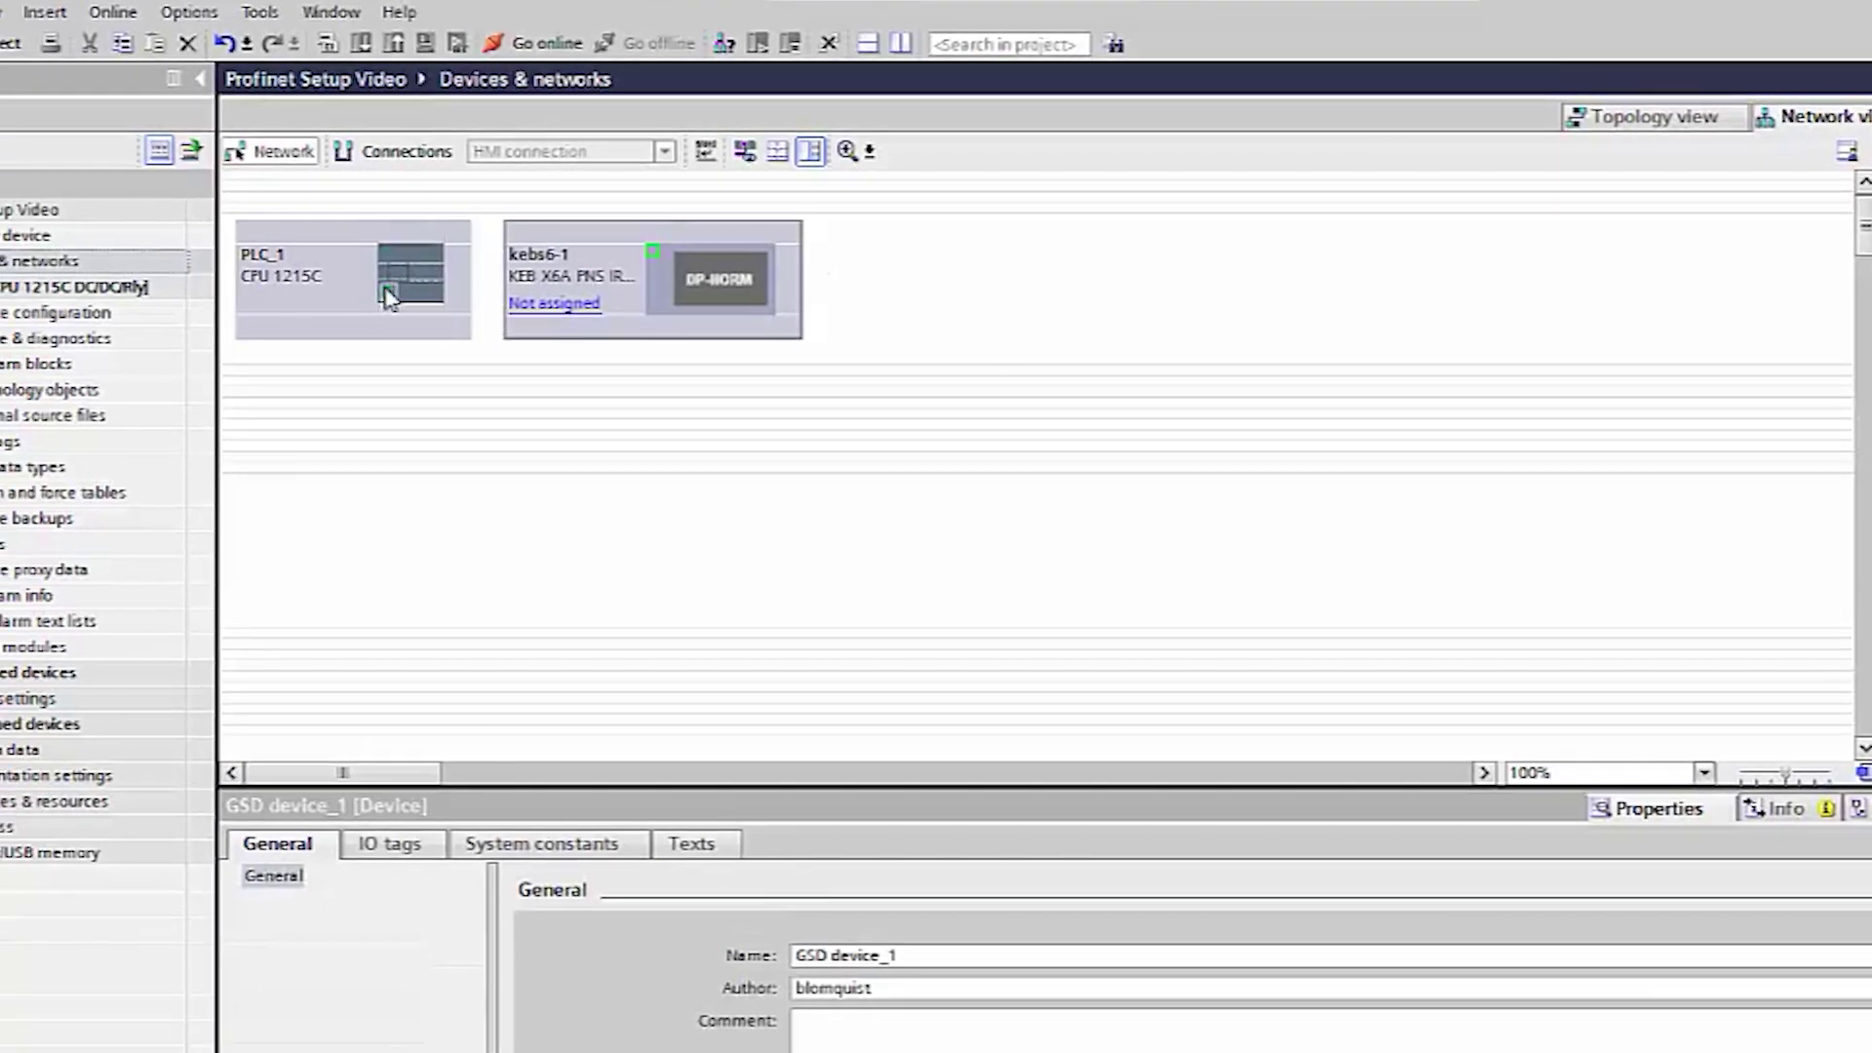
Connect PLC_1's PROFINET port to kebs6-1, creating the PLC_1.PROFINET IO-System
left_click_drag(388, 291, 653, 253)
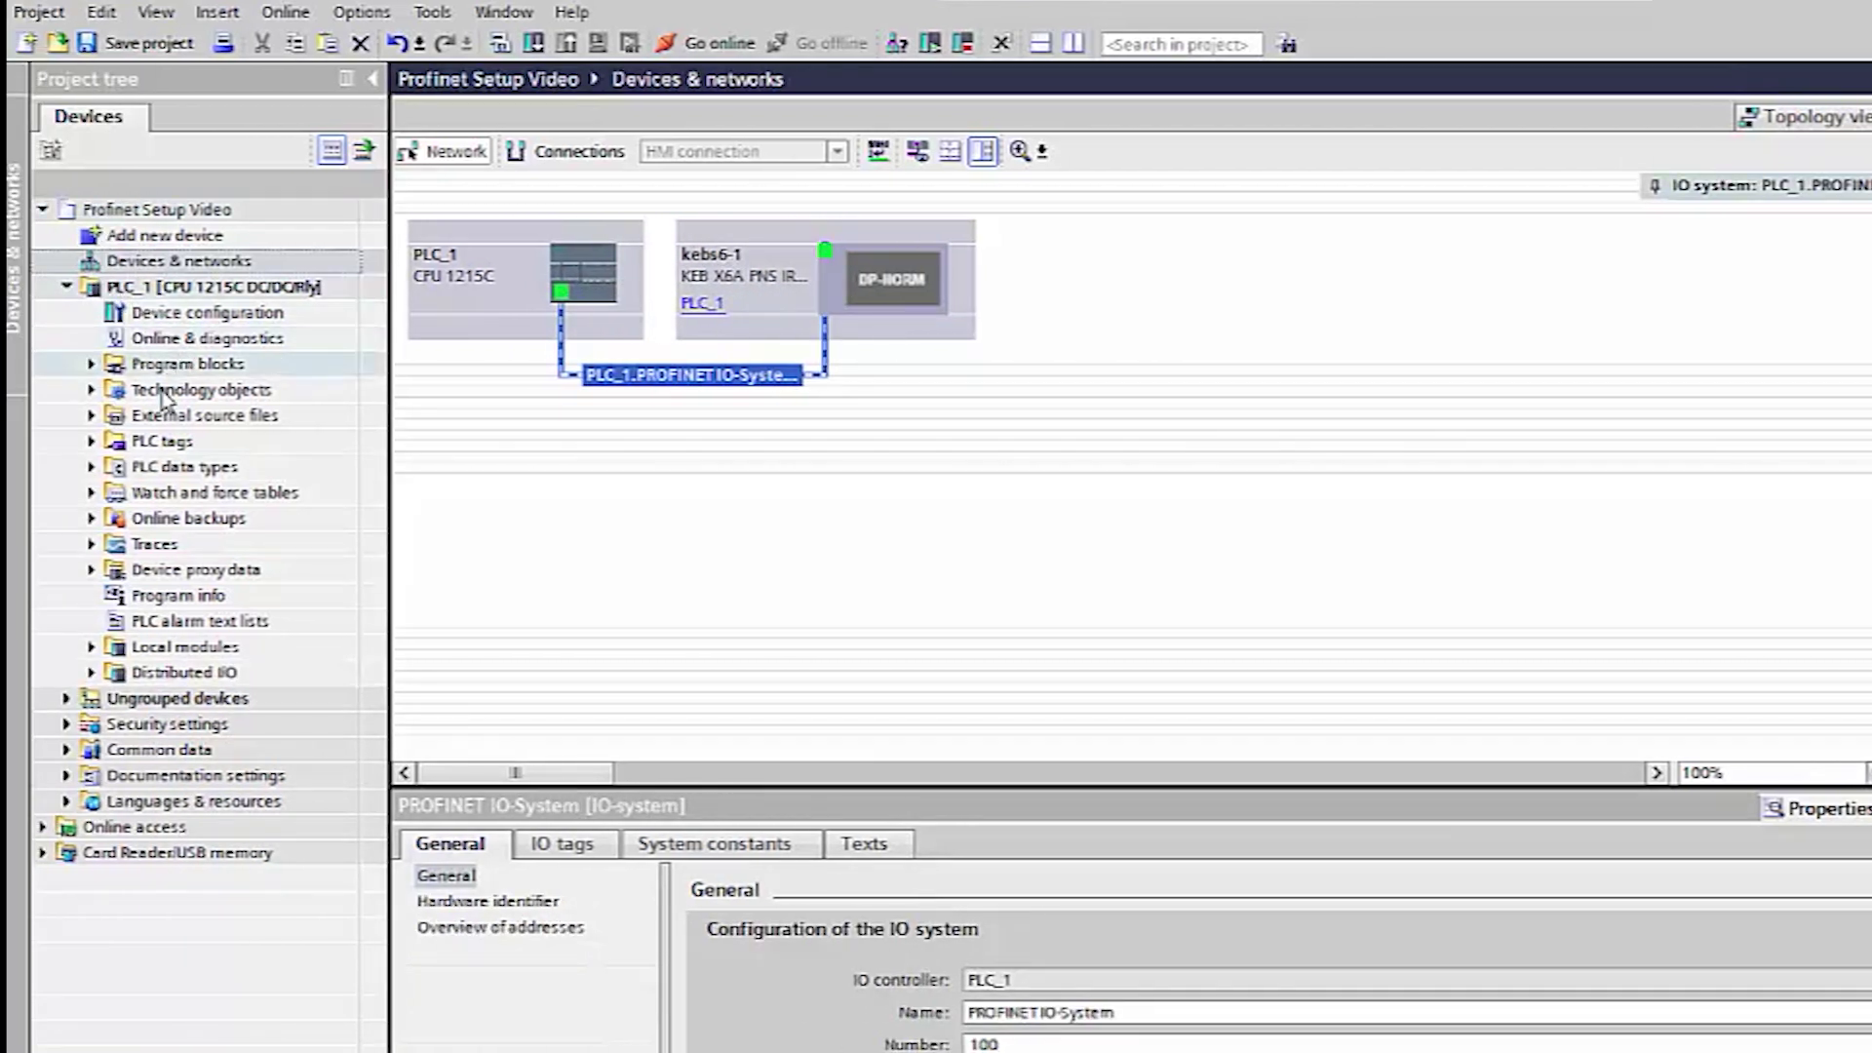
left_click(66, 698)
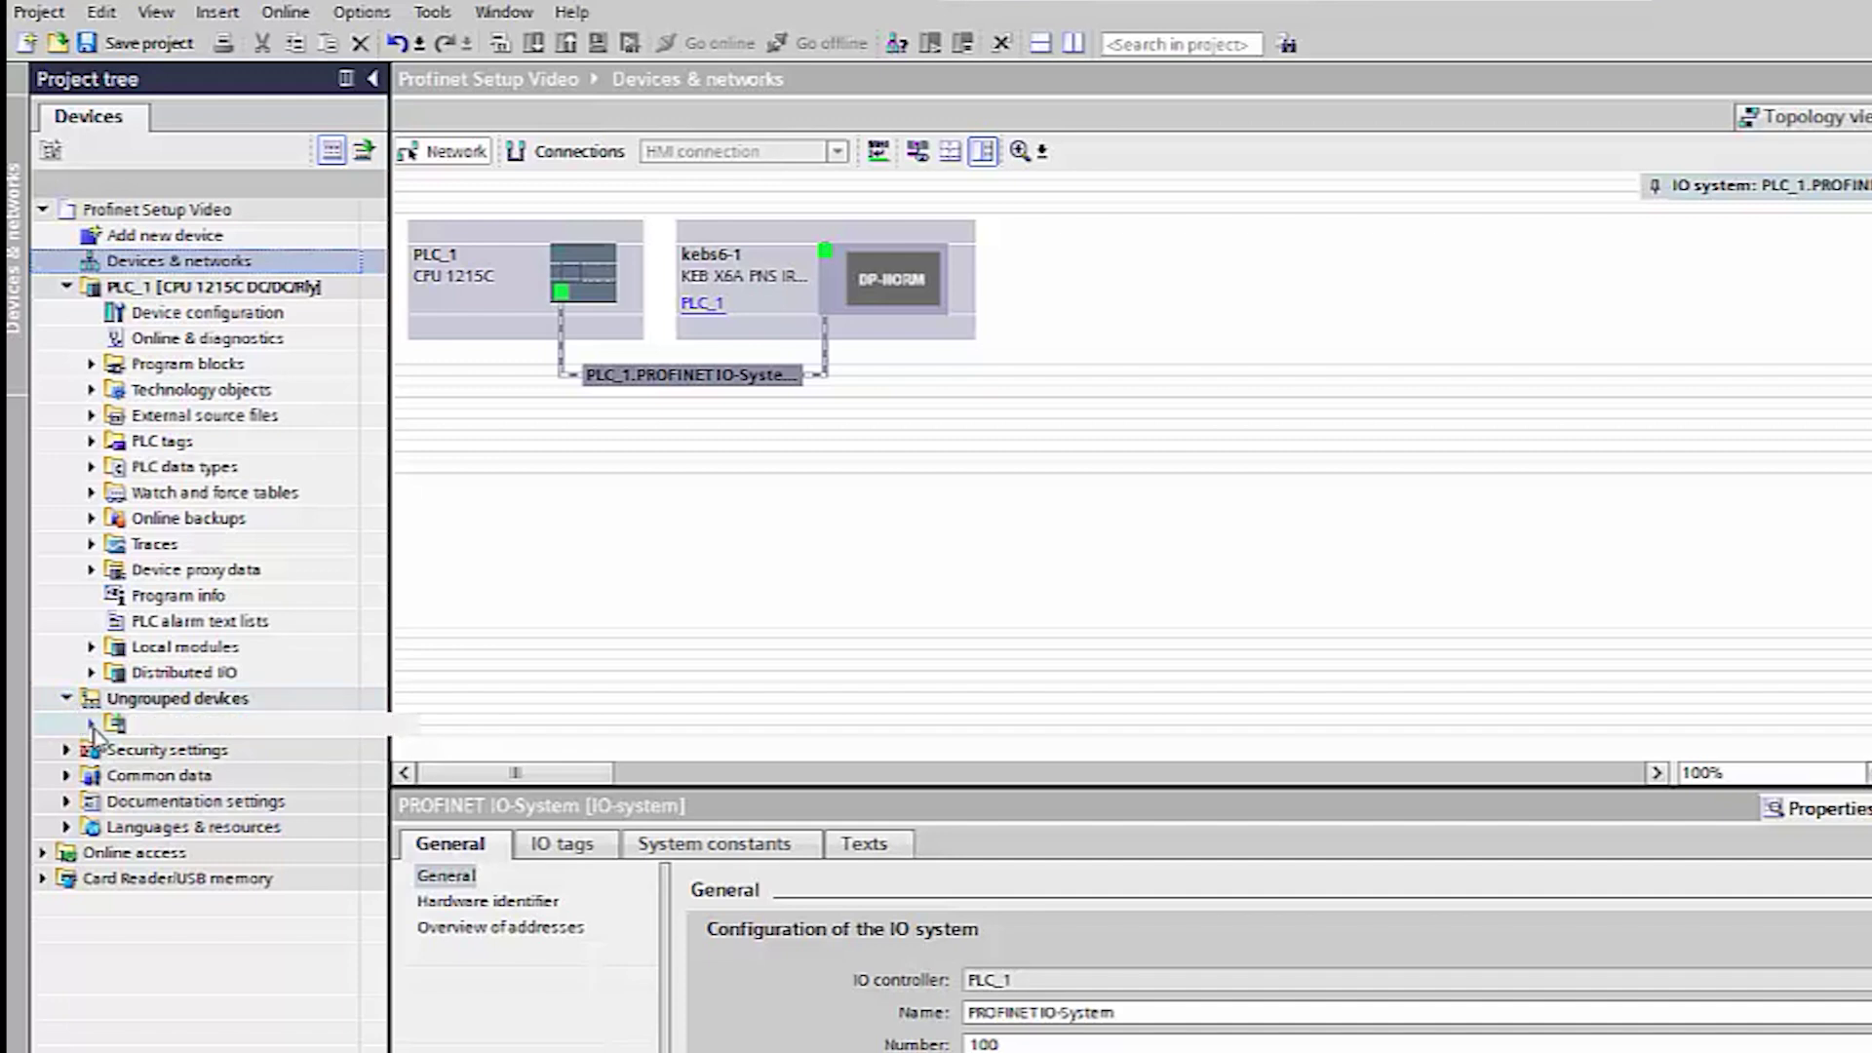
left_click(88, 724)
left_click(175, 756)
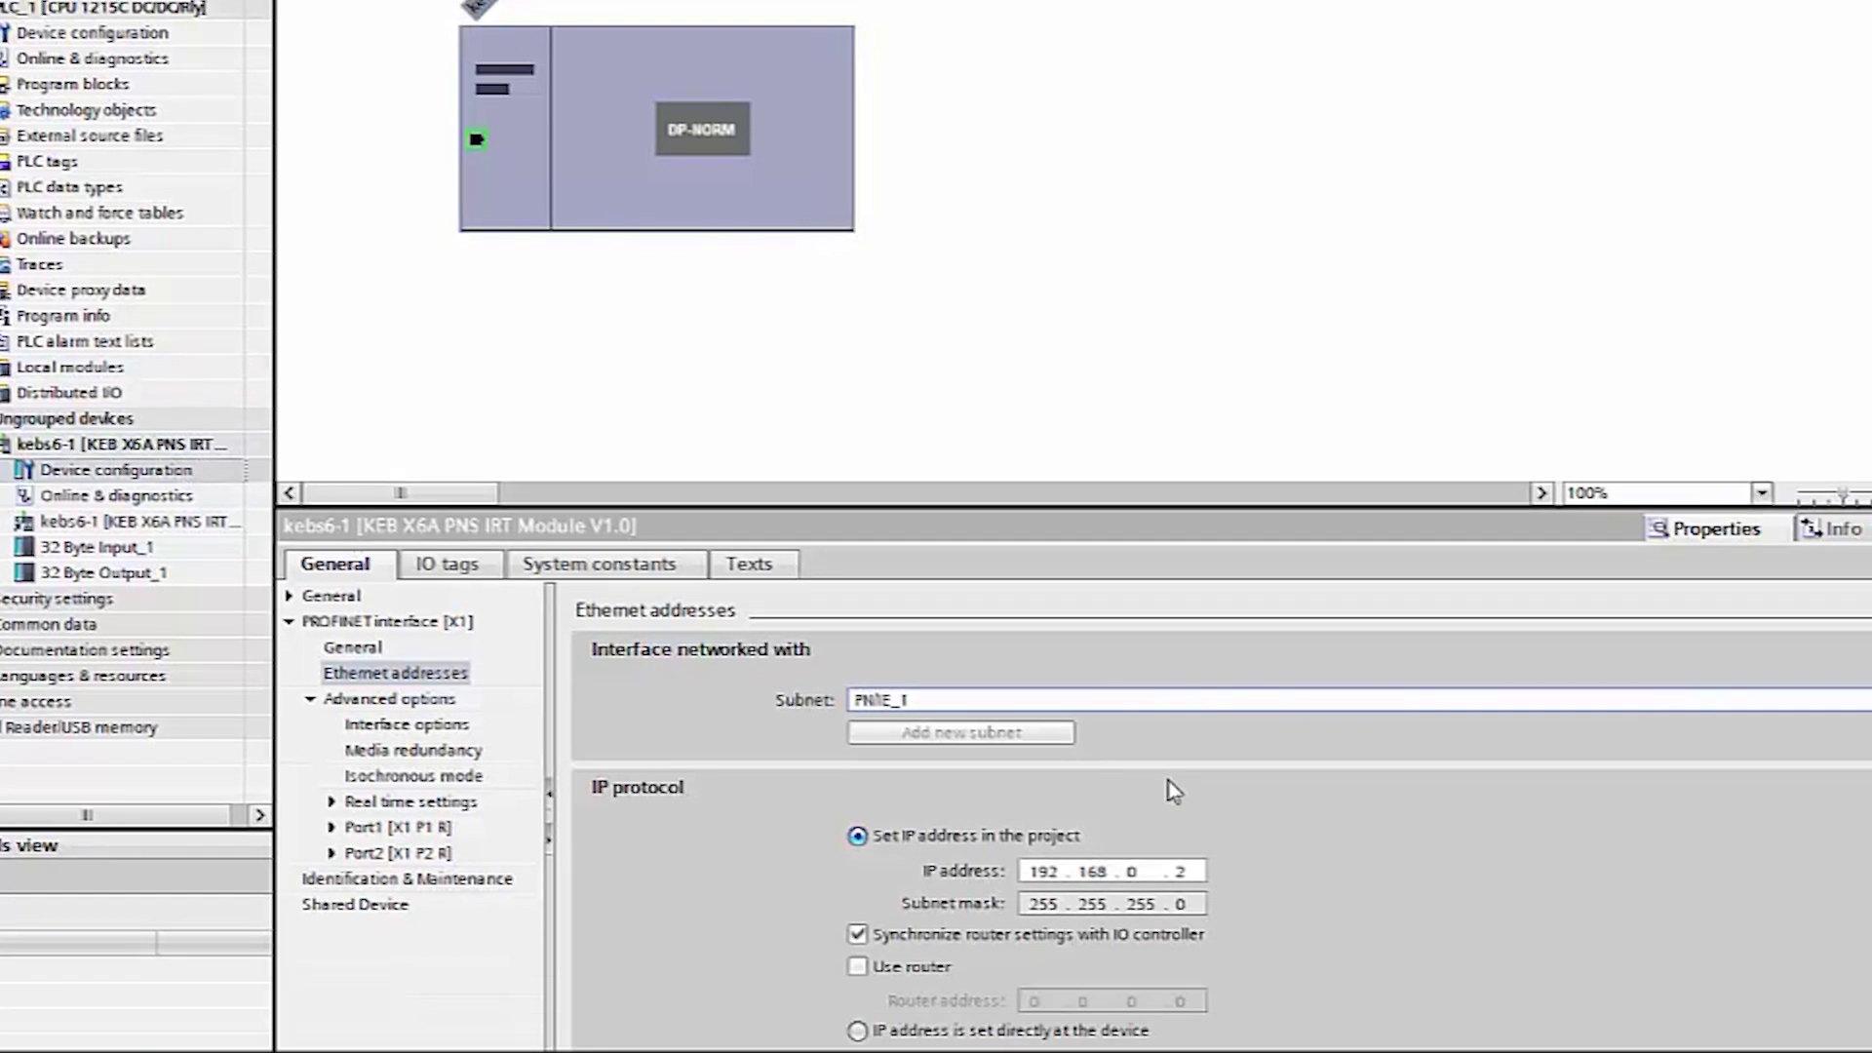
Turn off automatic PROFINET device-name generation for kebs6-1
scroll(1155, 788, "down", 2)
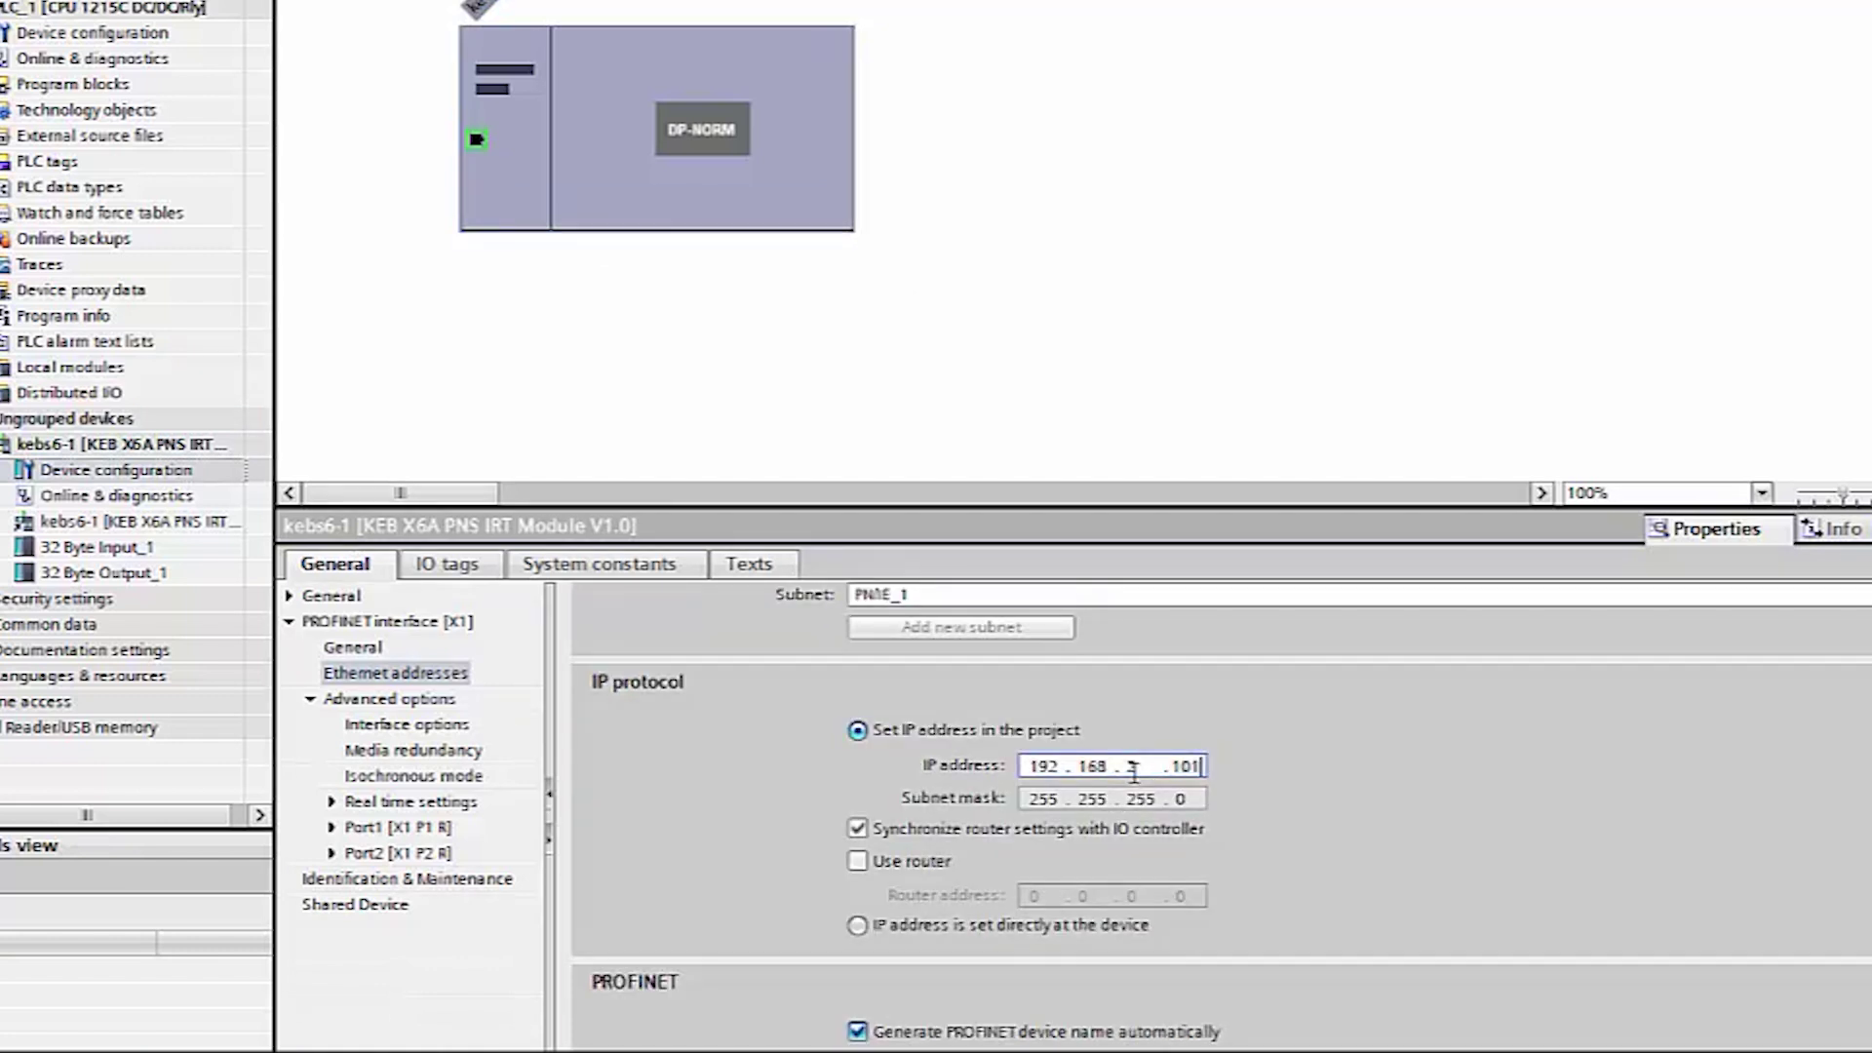
scroll(1587, 1002, "down", 5)
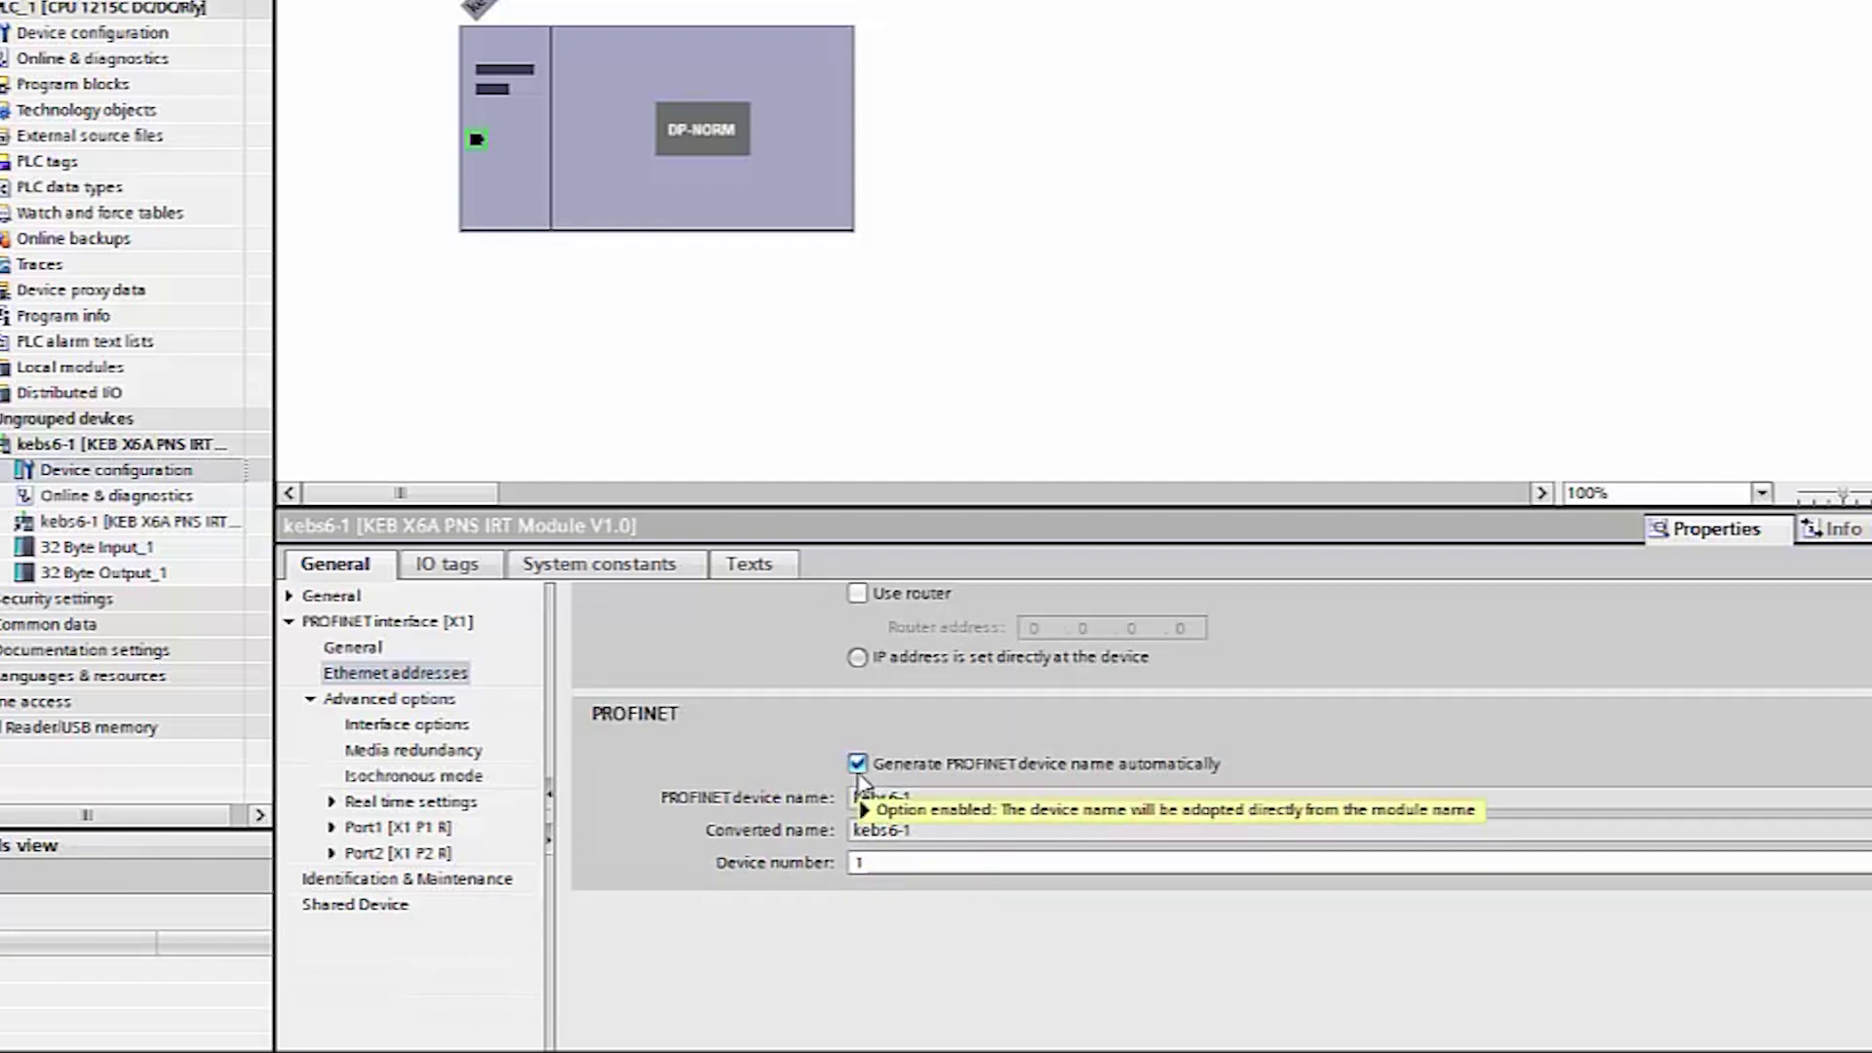
left_click(857, 763)
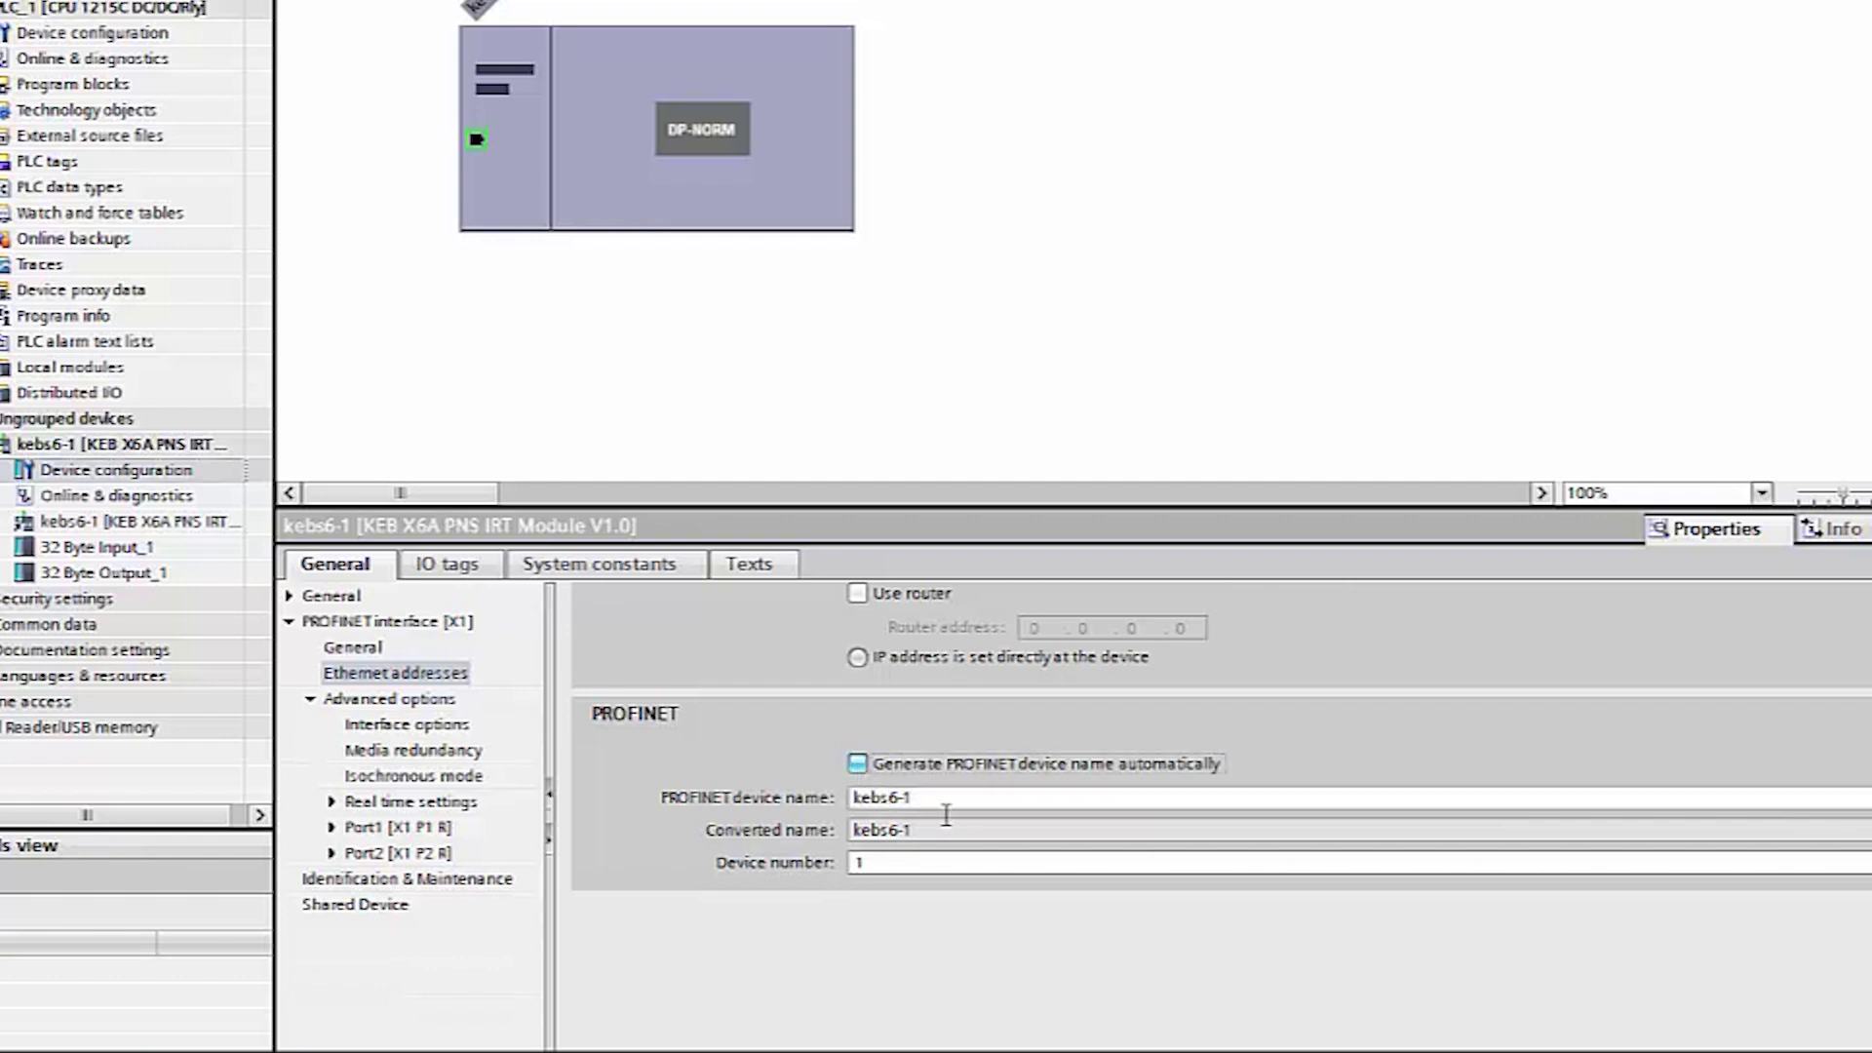
Delete the 32 Byte Input_1 and 32 Byte Output_1 modules from kebs6-1
left_click(70, 549)
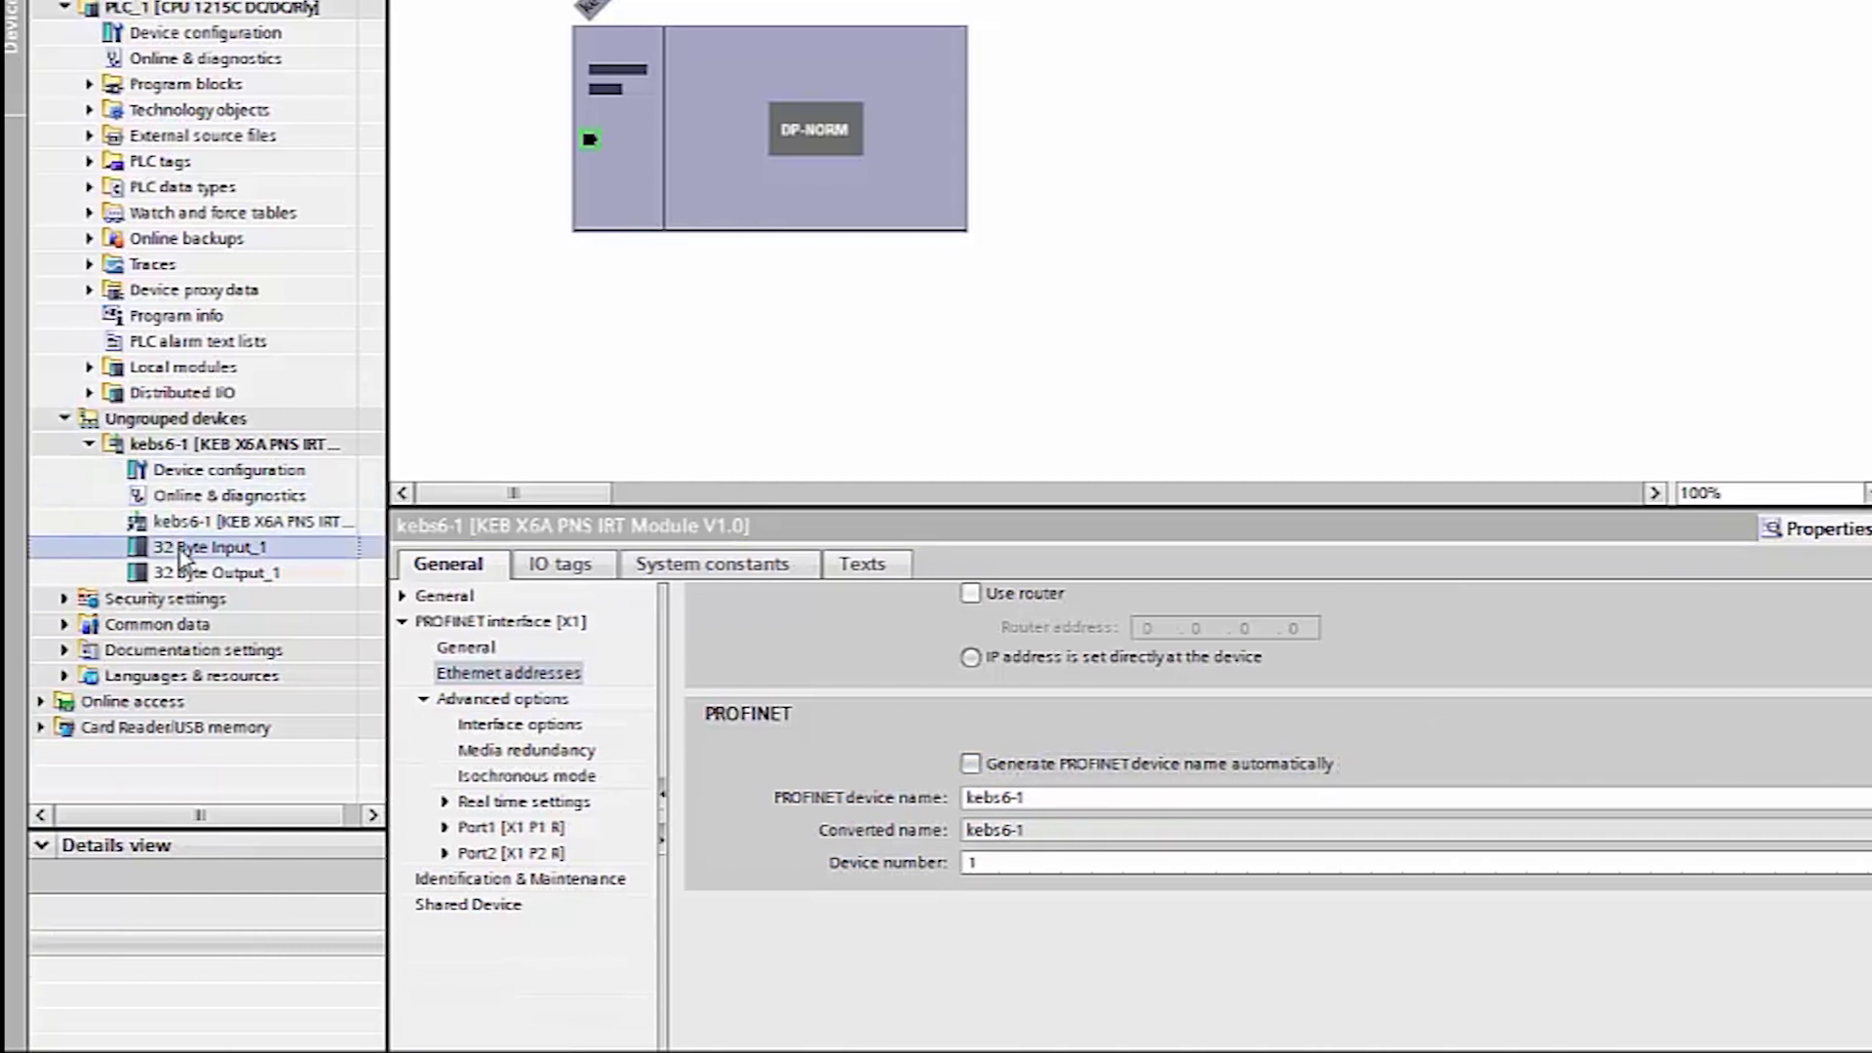
key("Delete")
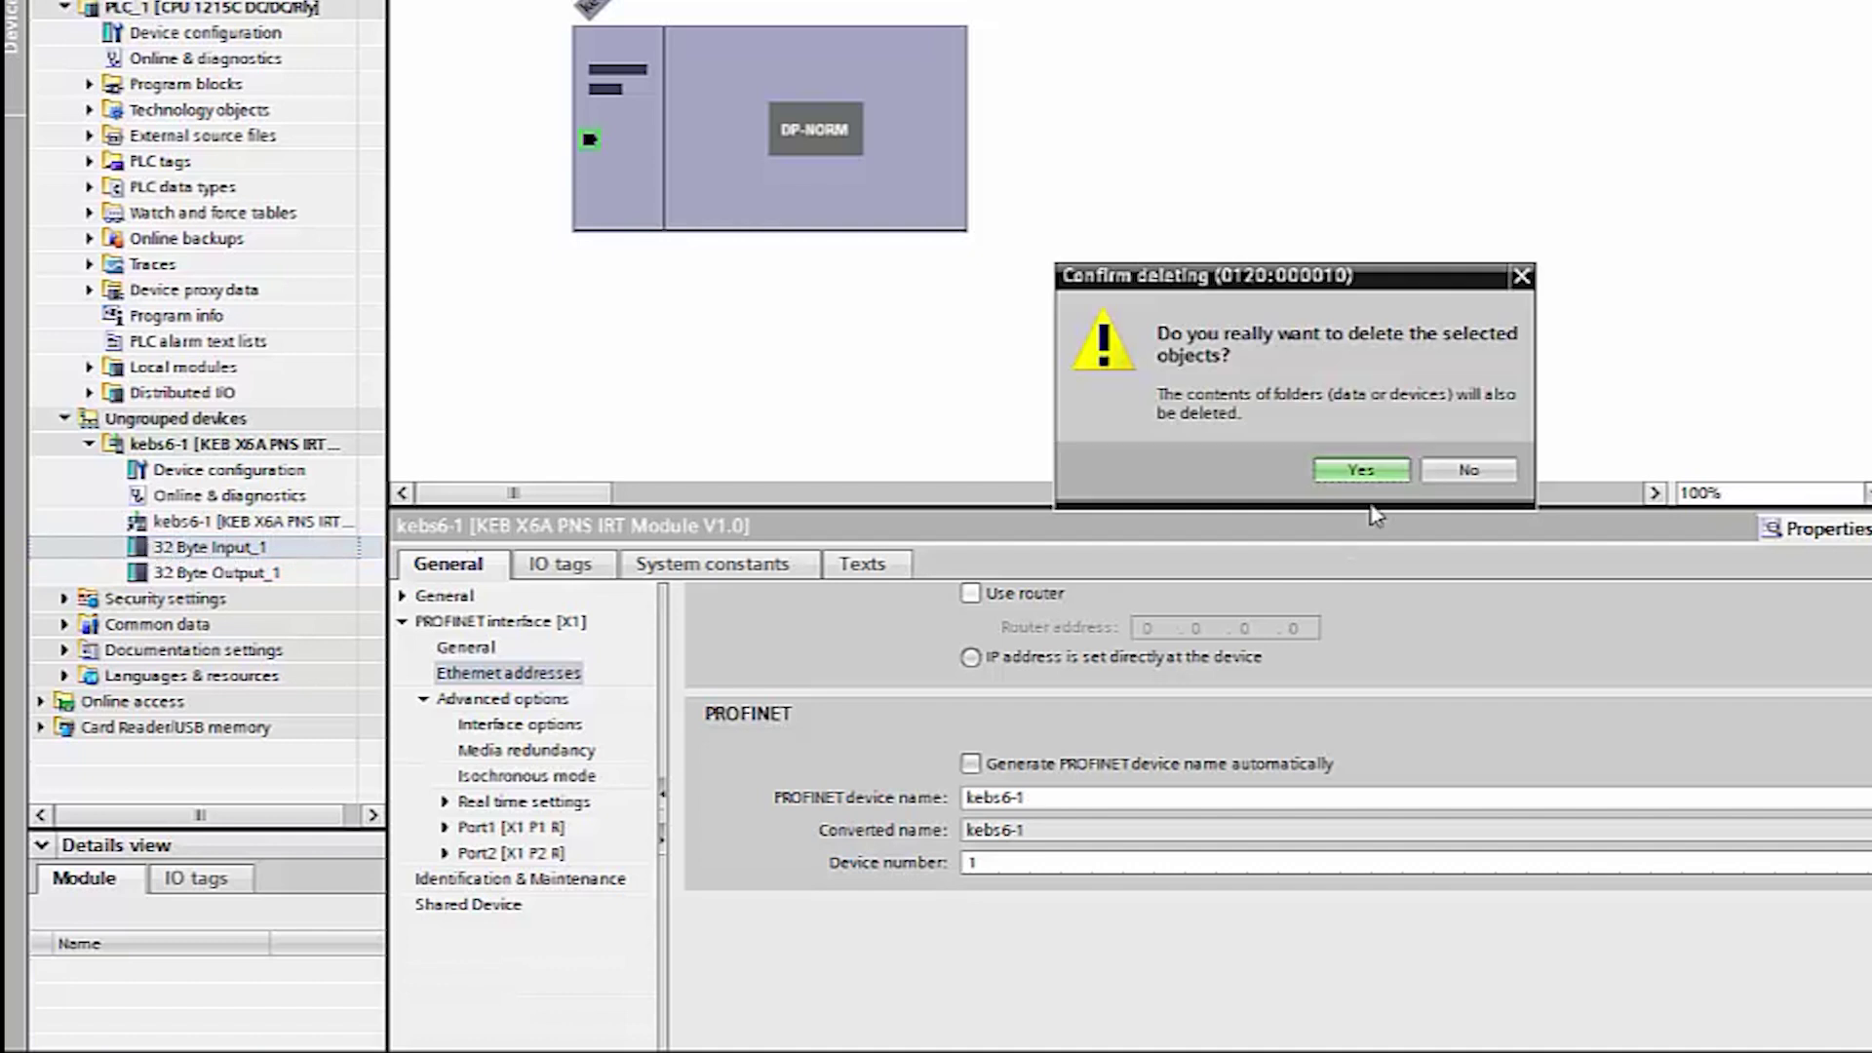
left_click(1375, 470)
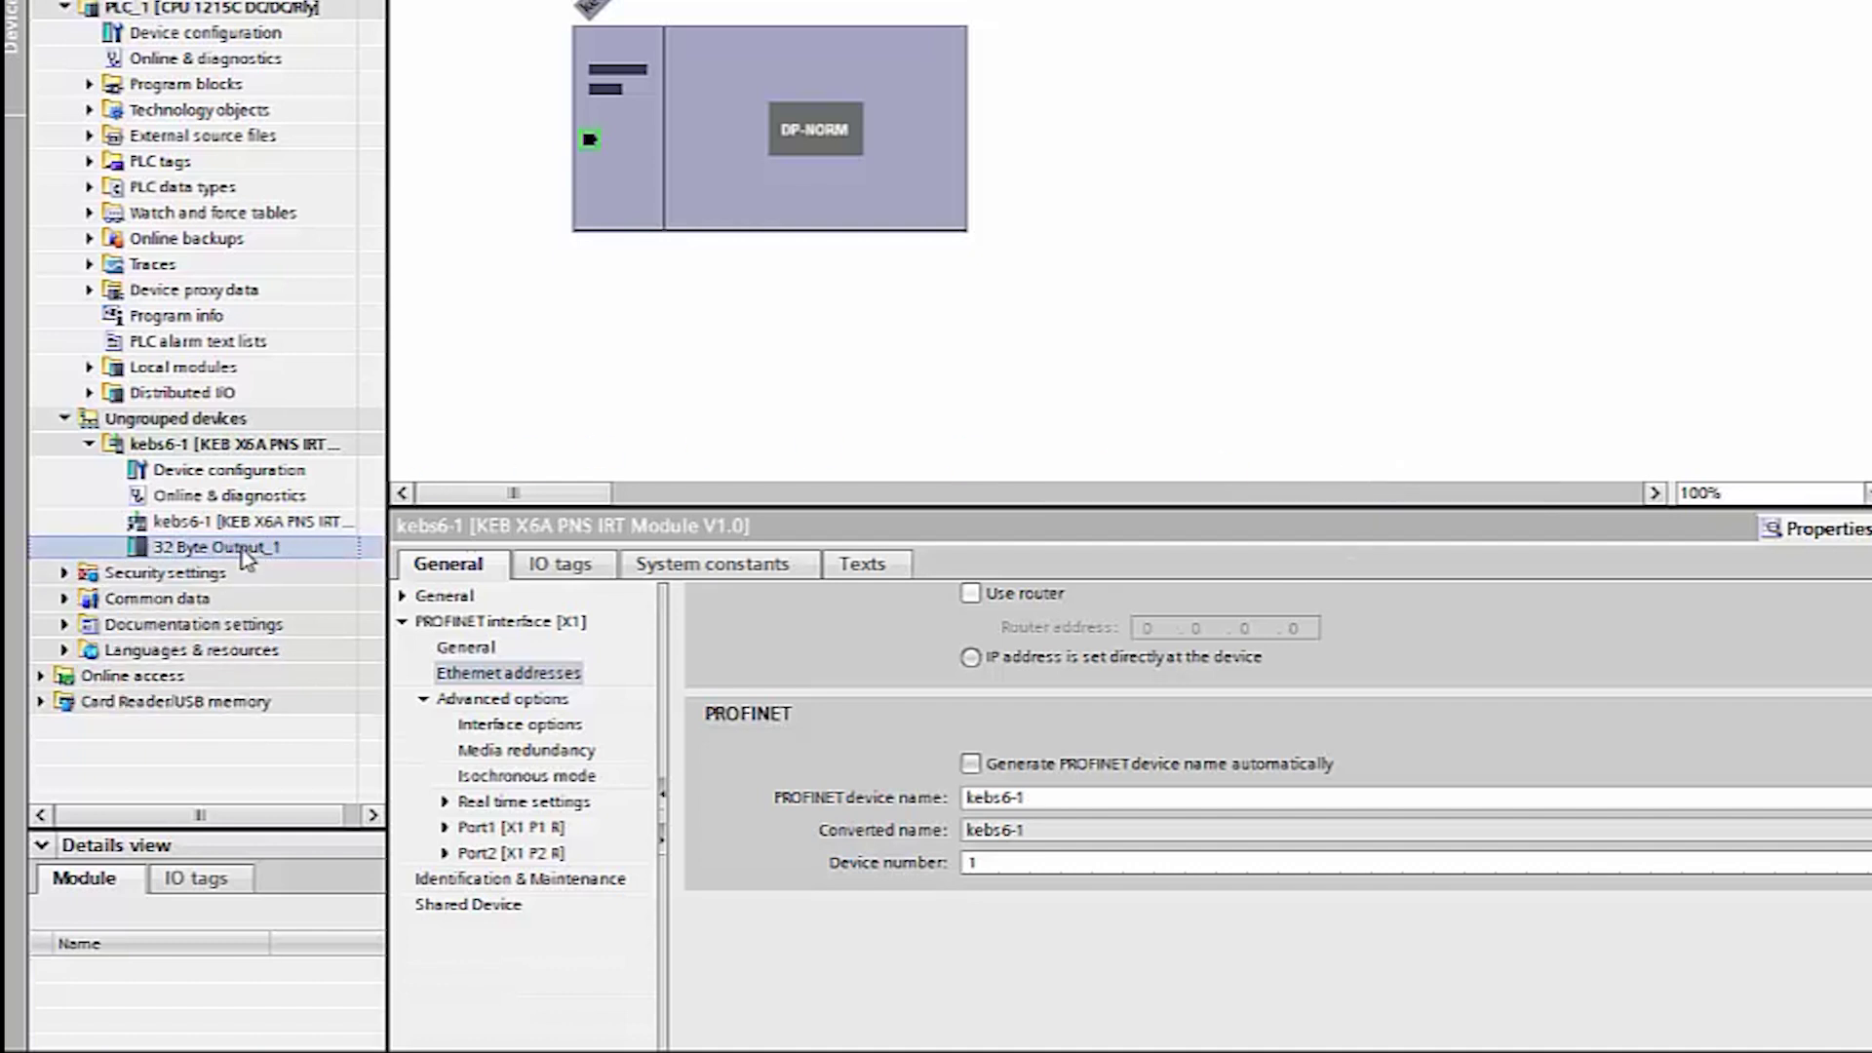
key("Delete")
left_click(1375, 477)
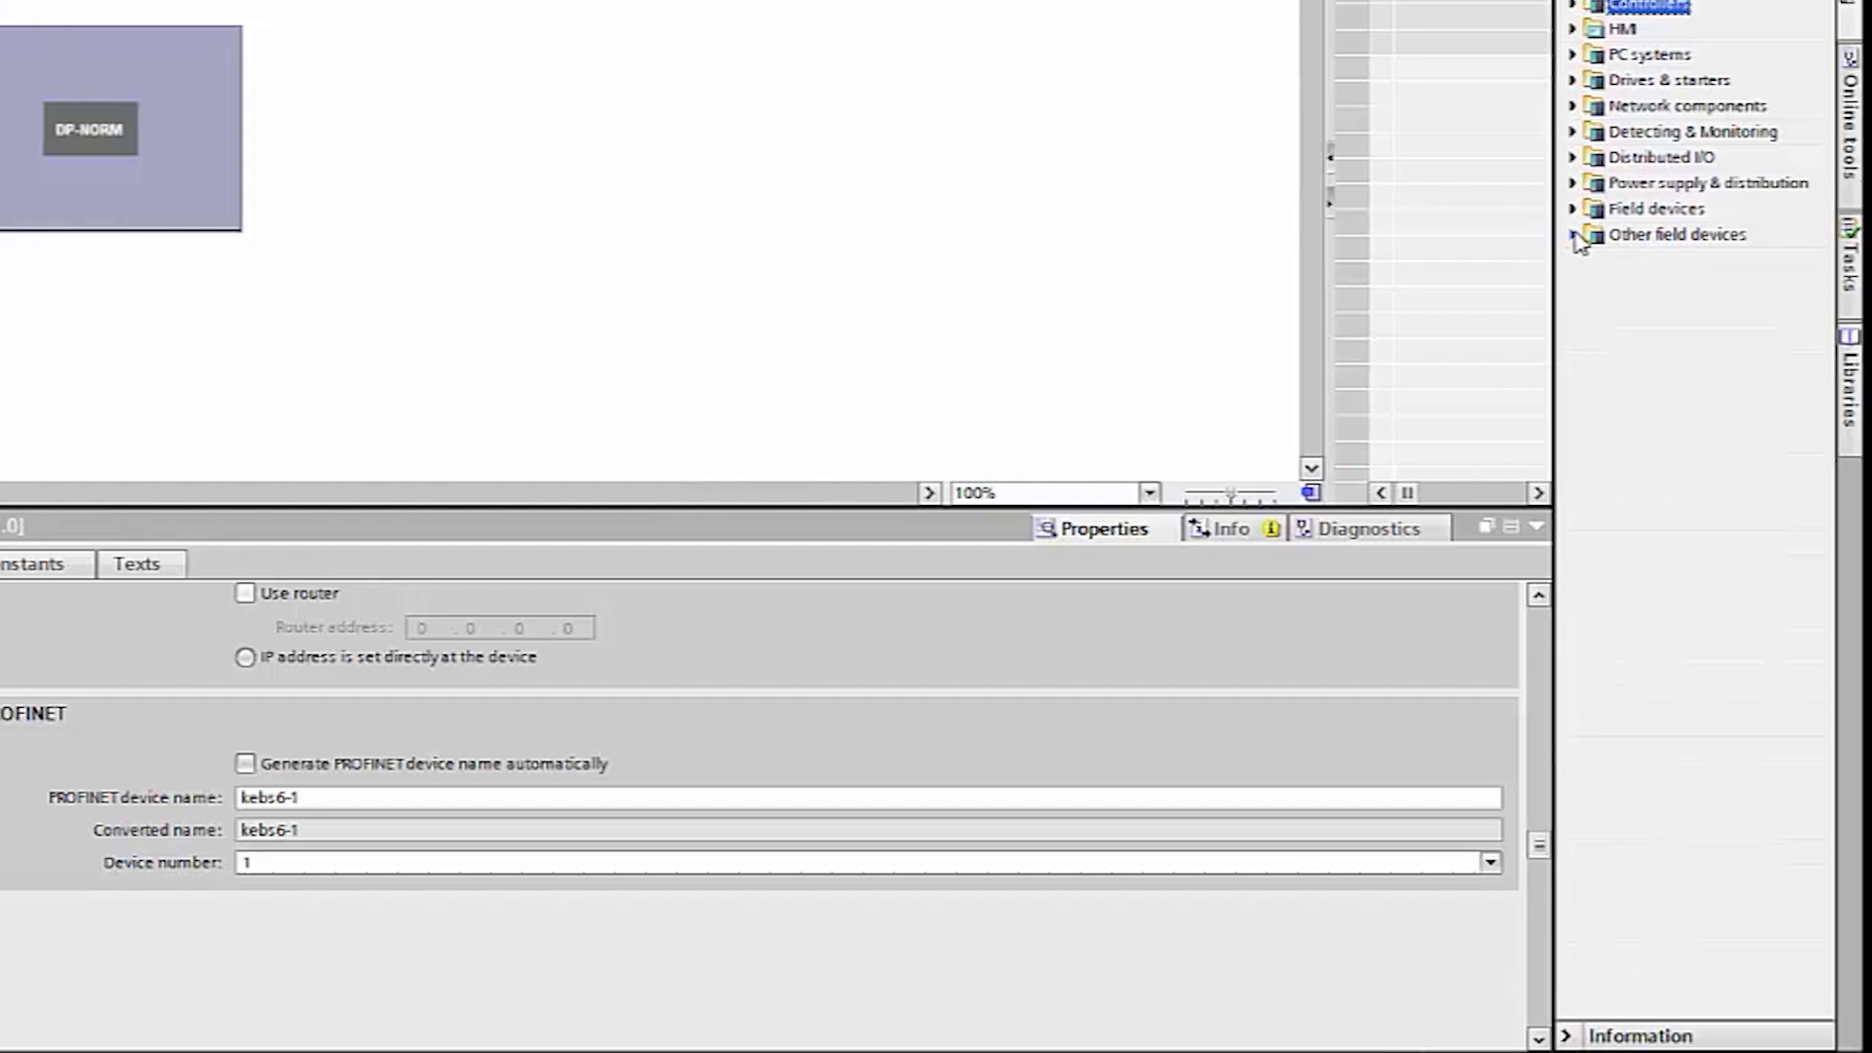
Insert the 22 Byte Input module from the KEB S6 > Module > InputModule catalog into kebs6-1
left_click(1573, 235)
left_click(1595, 286)
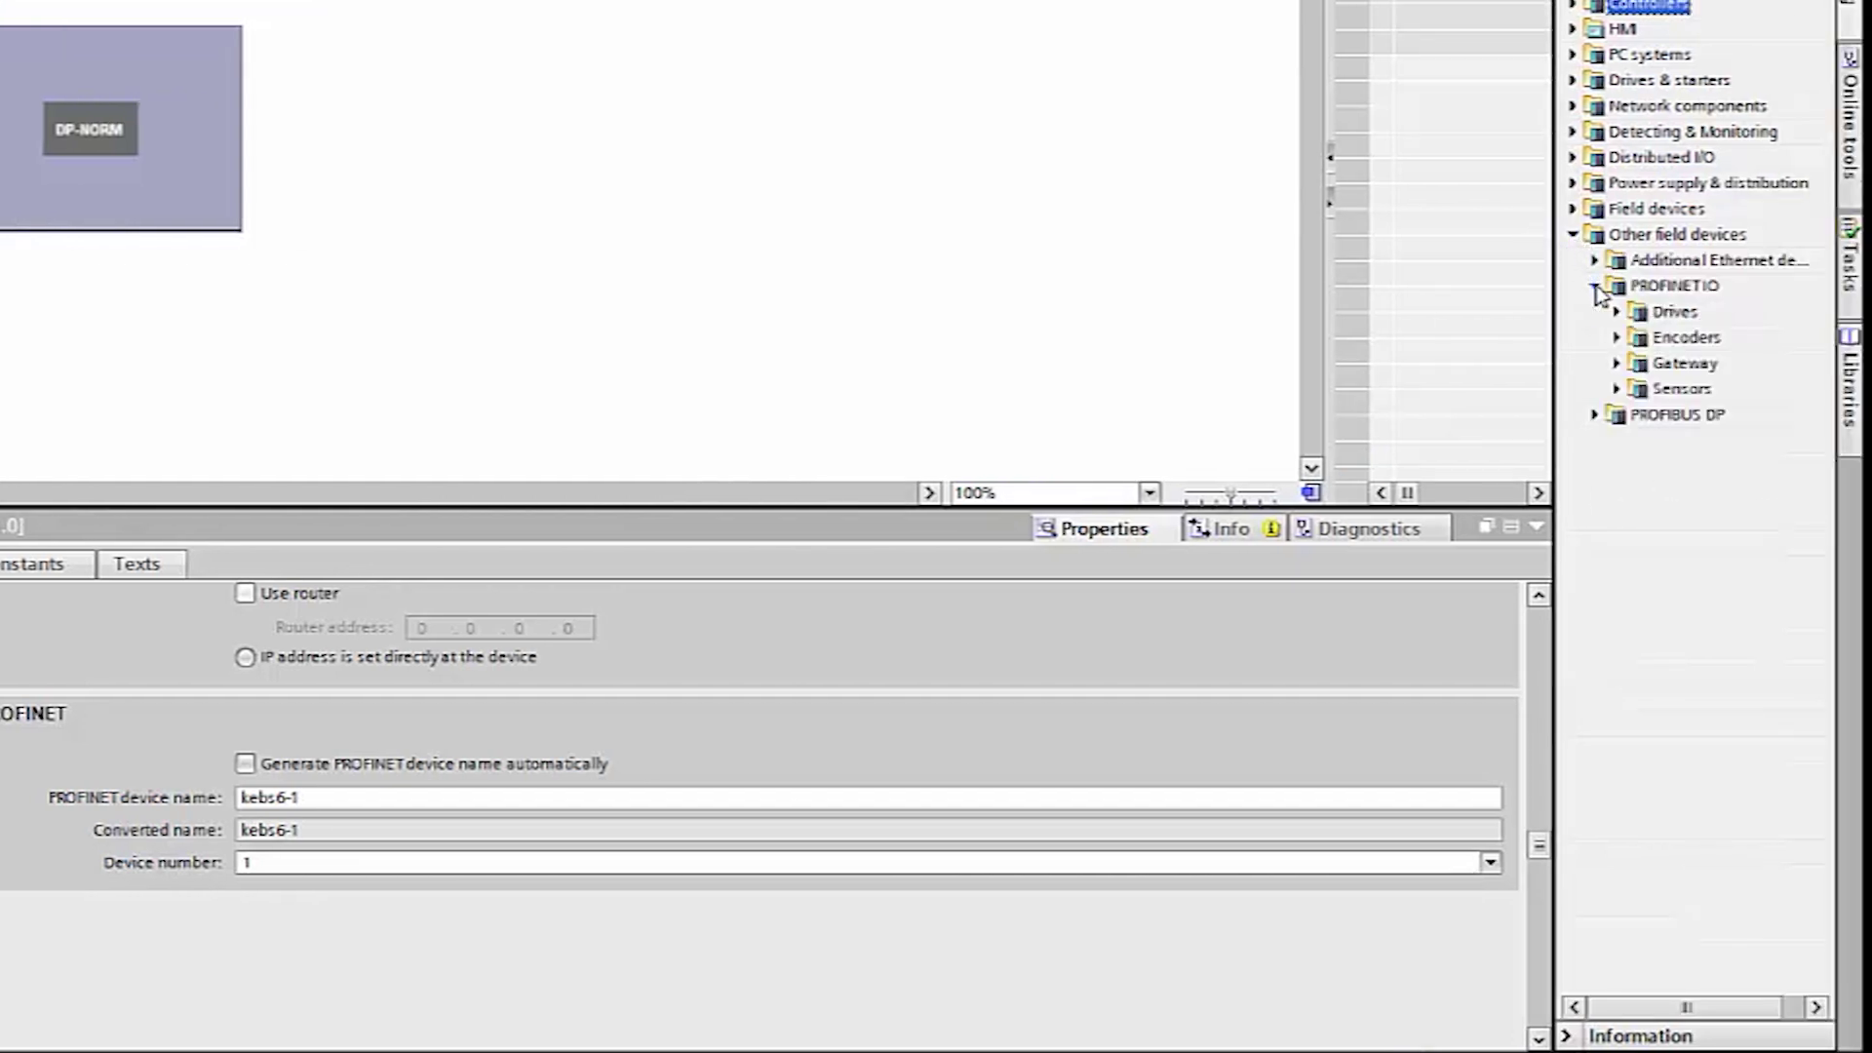
left_click(1616, 312)
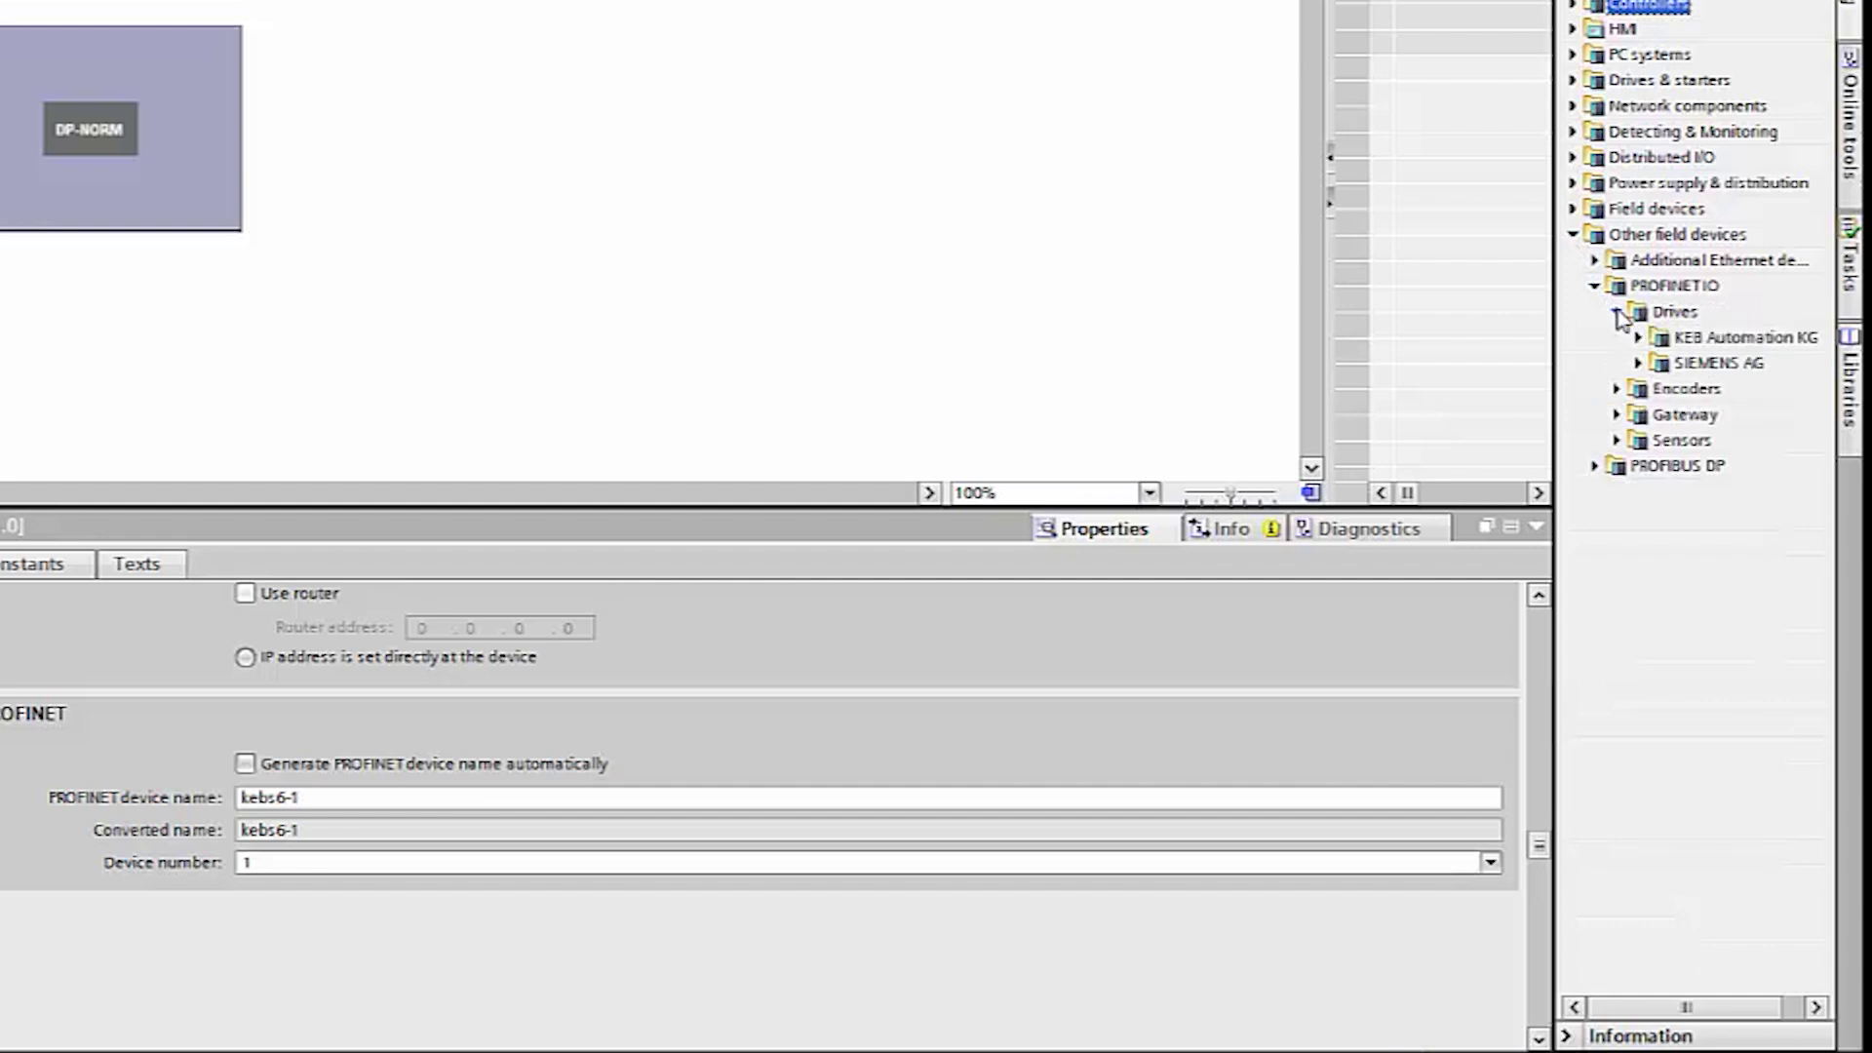
left_click(1638, 338)
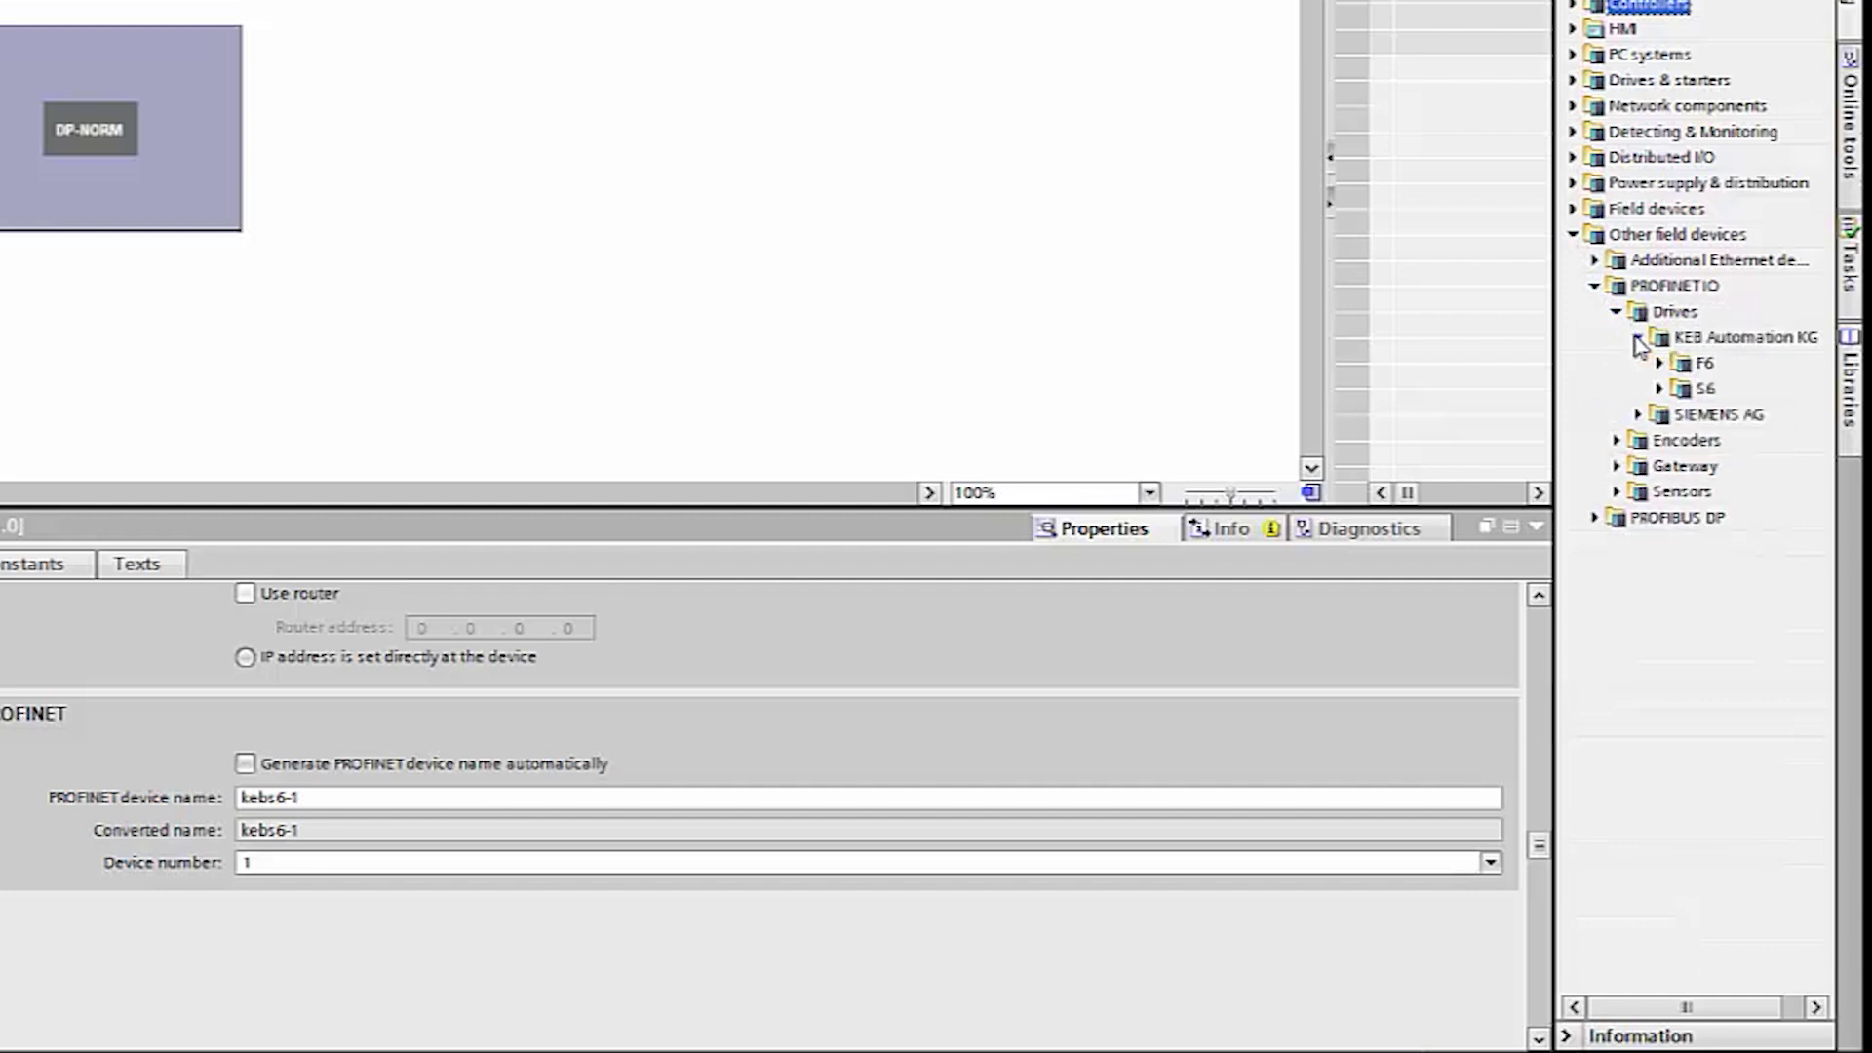
left_click(1660, 388)
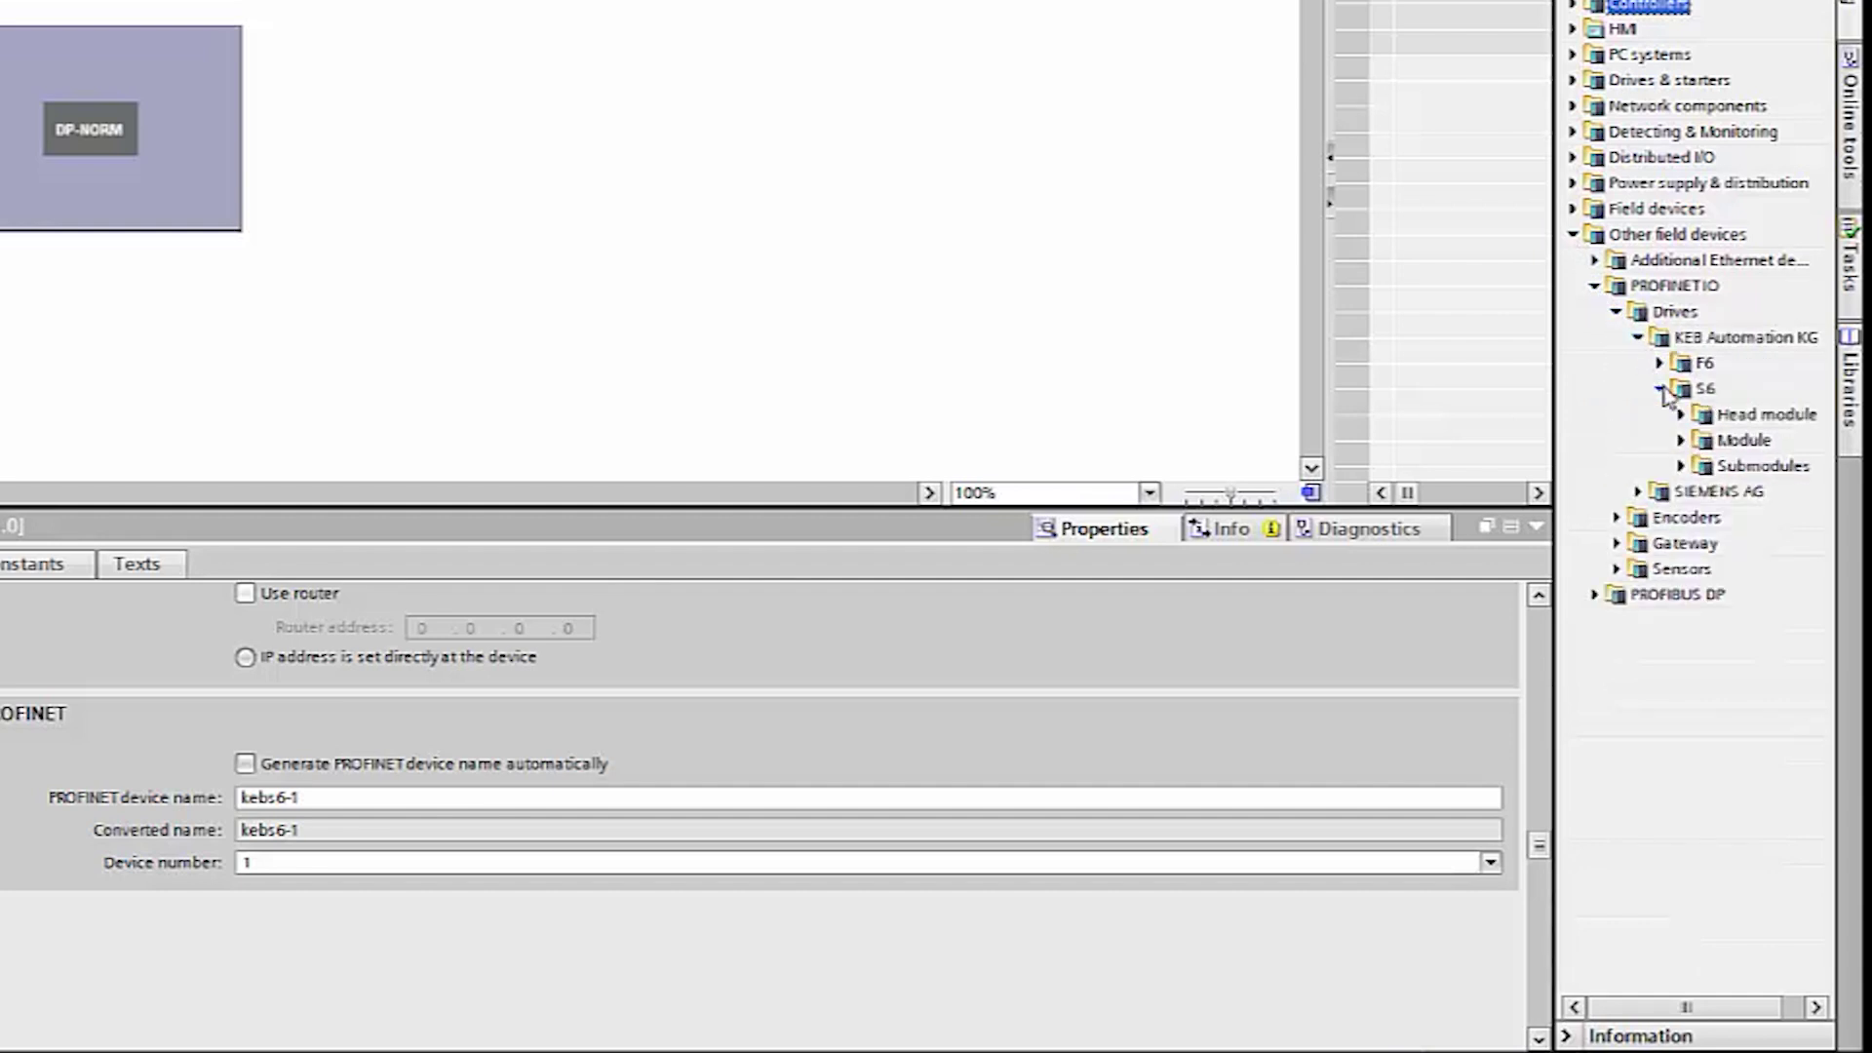
left_click(1682, 440)
left_click(1702, 491)
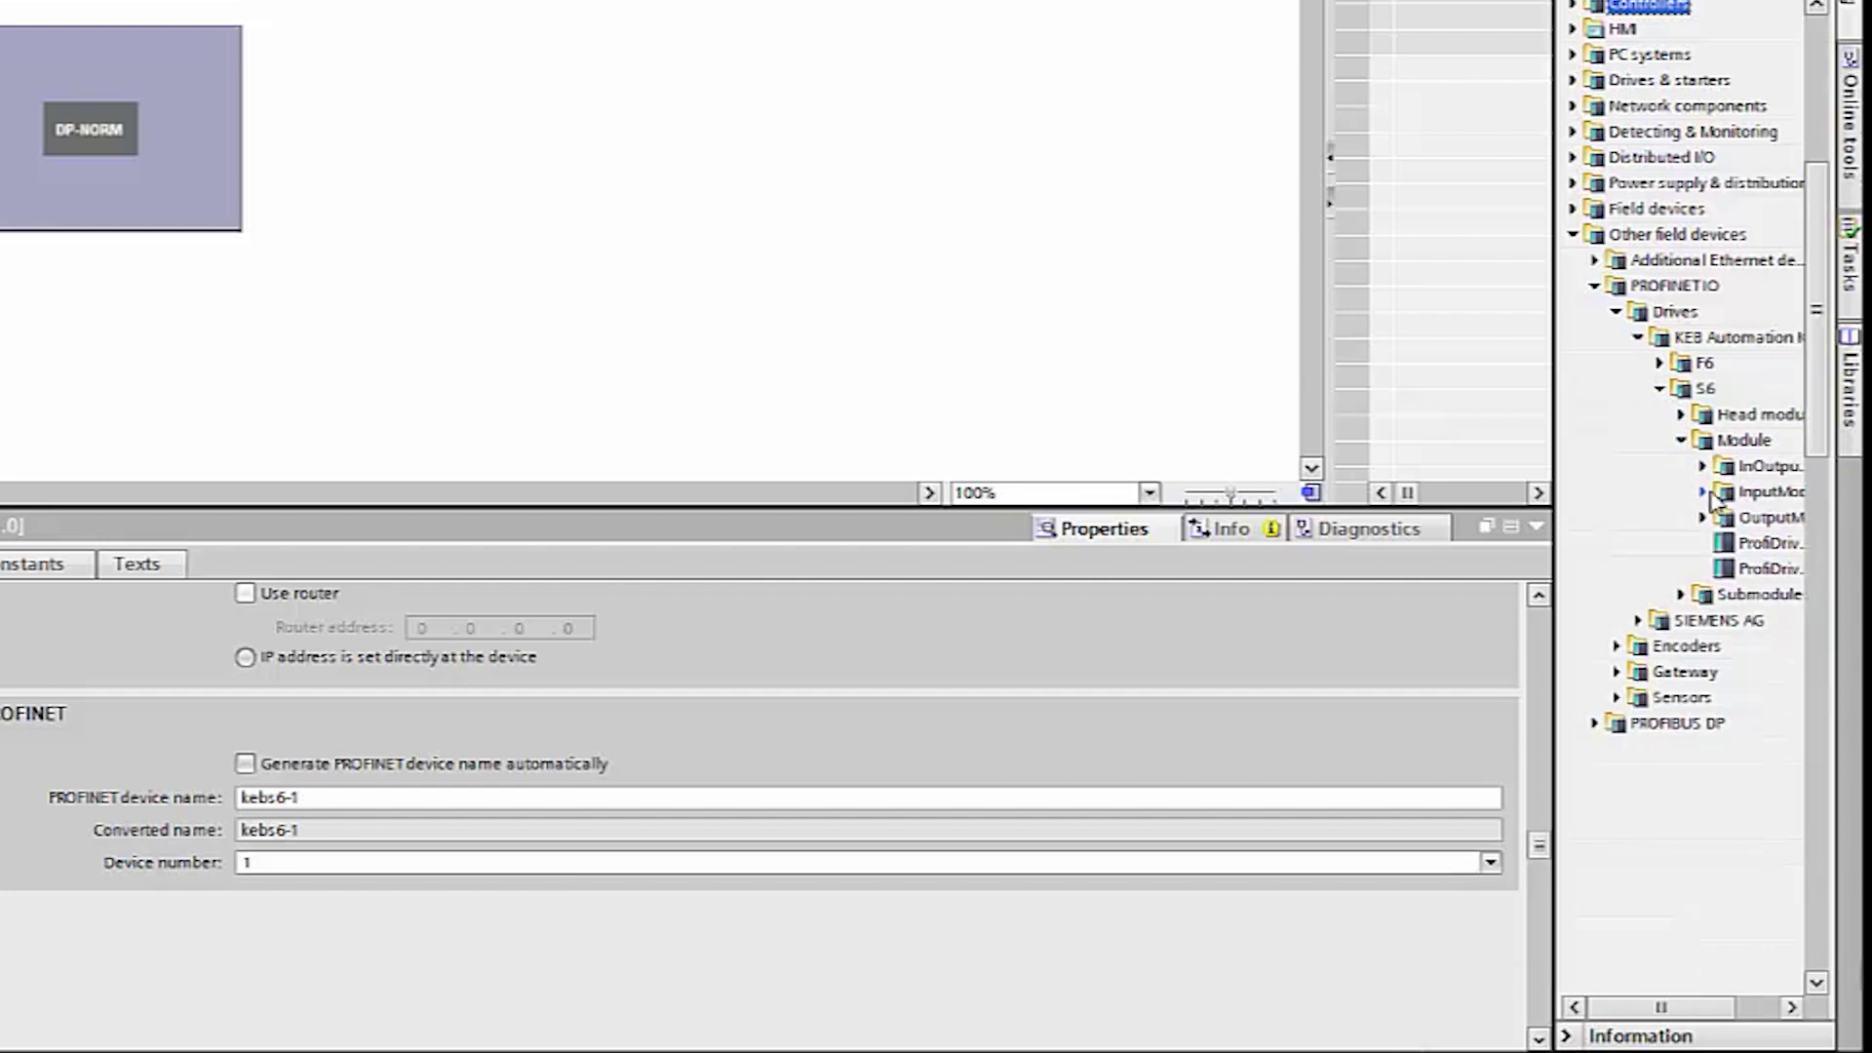
left_click_drag(1664, 1008, 1716, 1010)
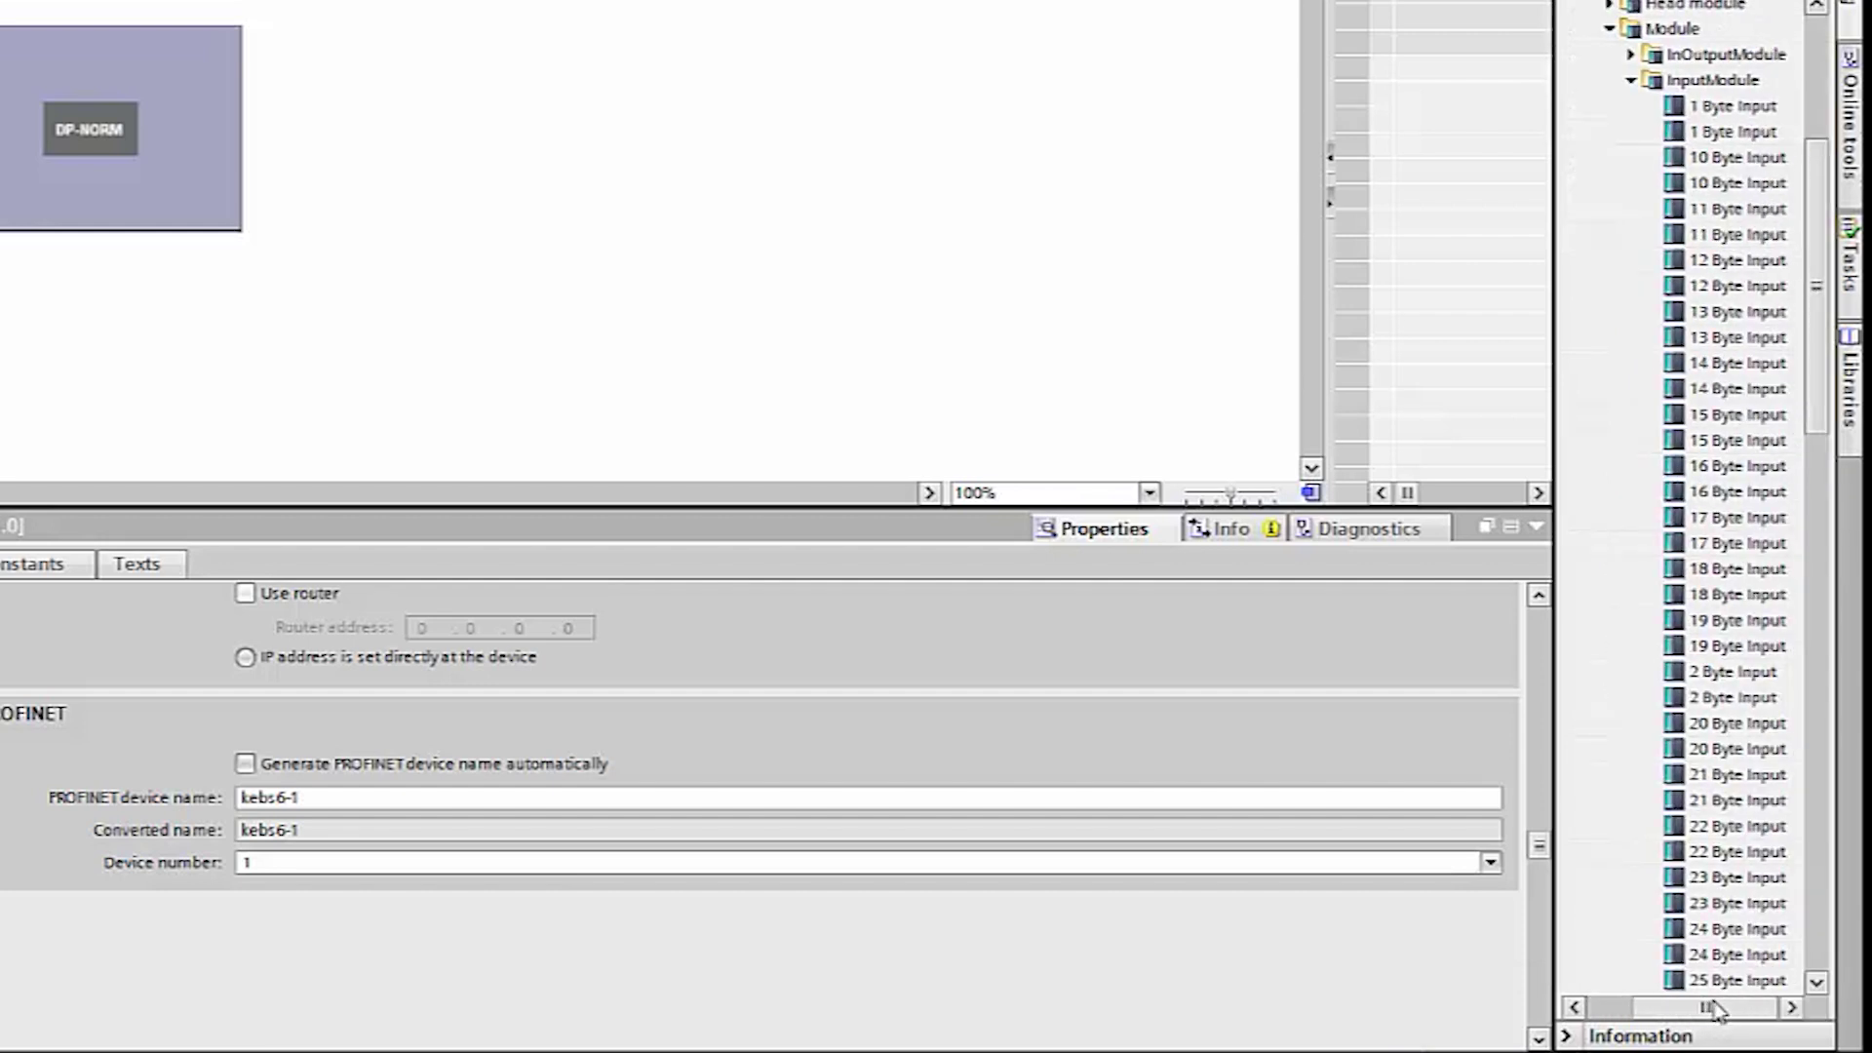
scroll(1696, 839, "down", 1)
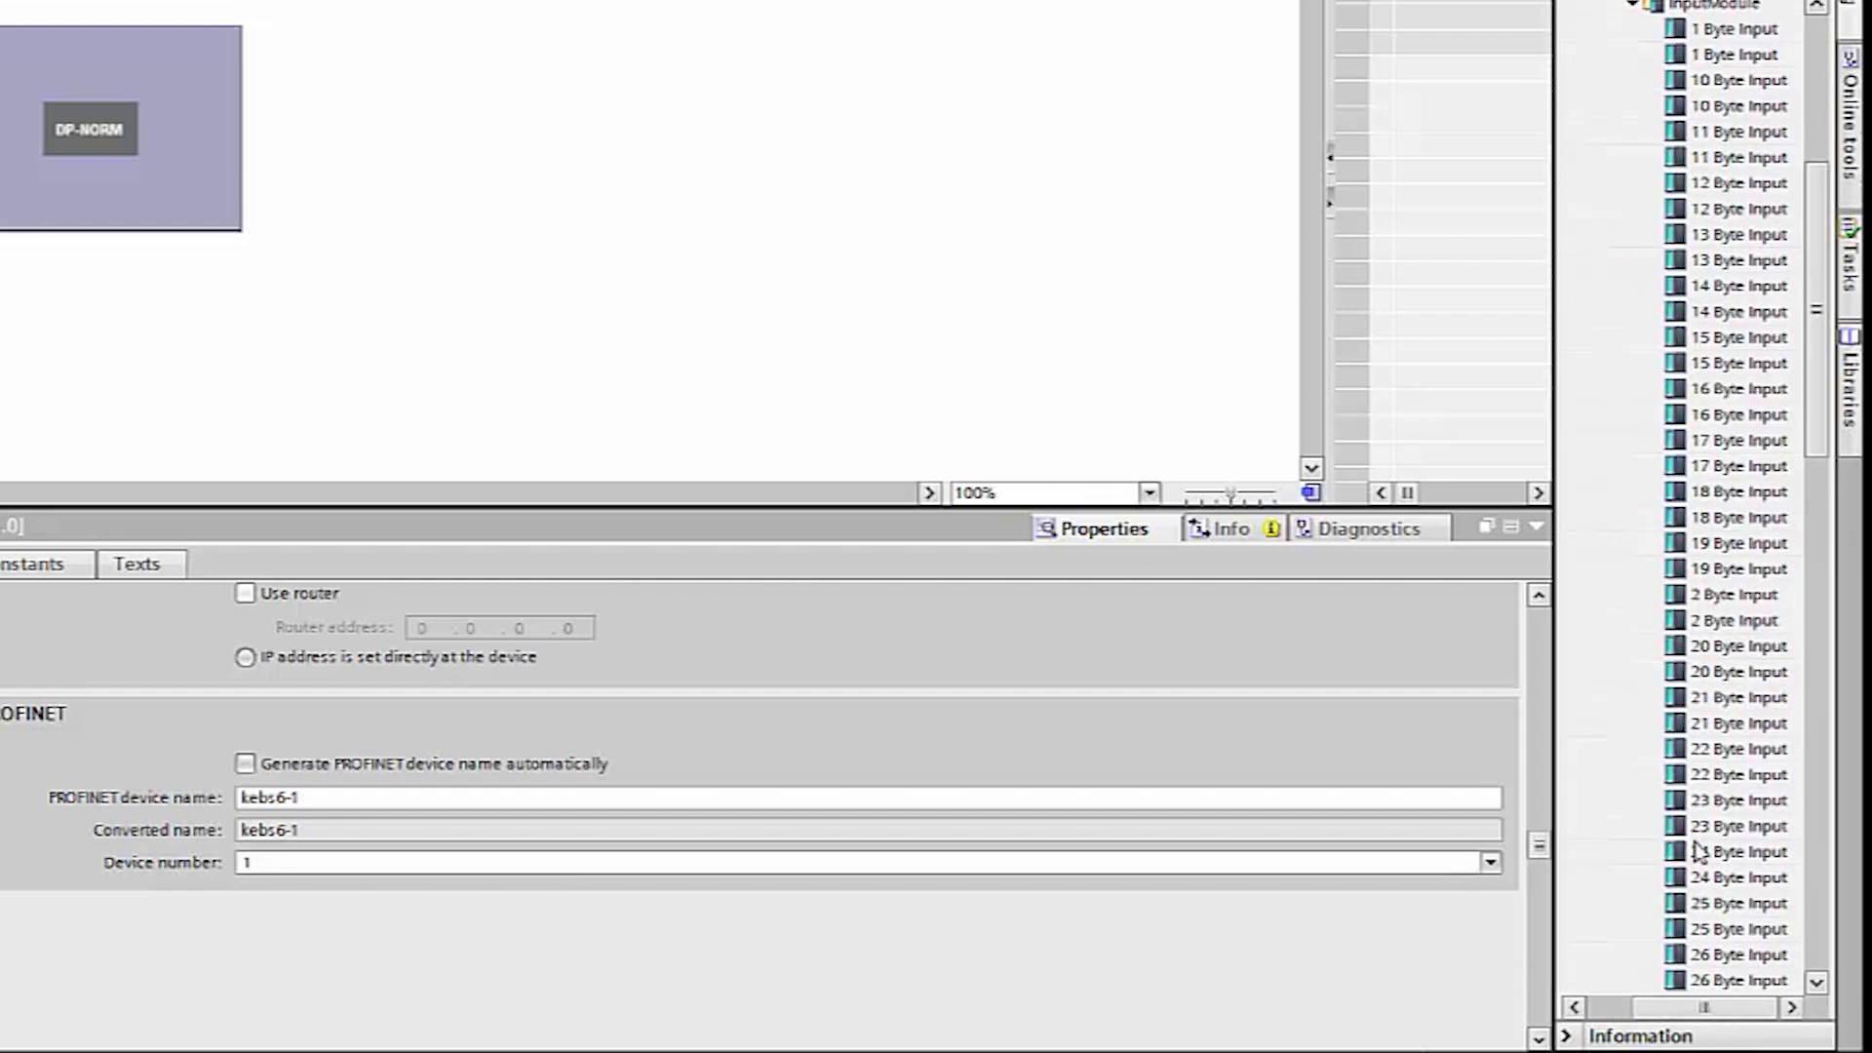
left_click(1733, 751)
double_click(1734, 750)
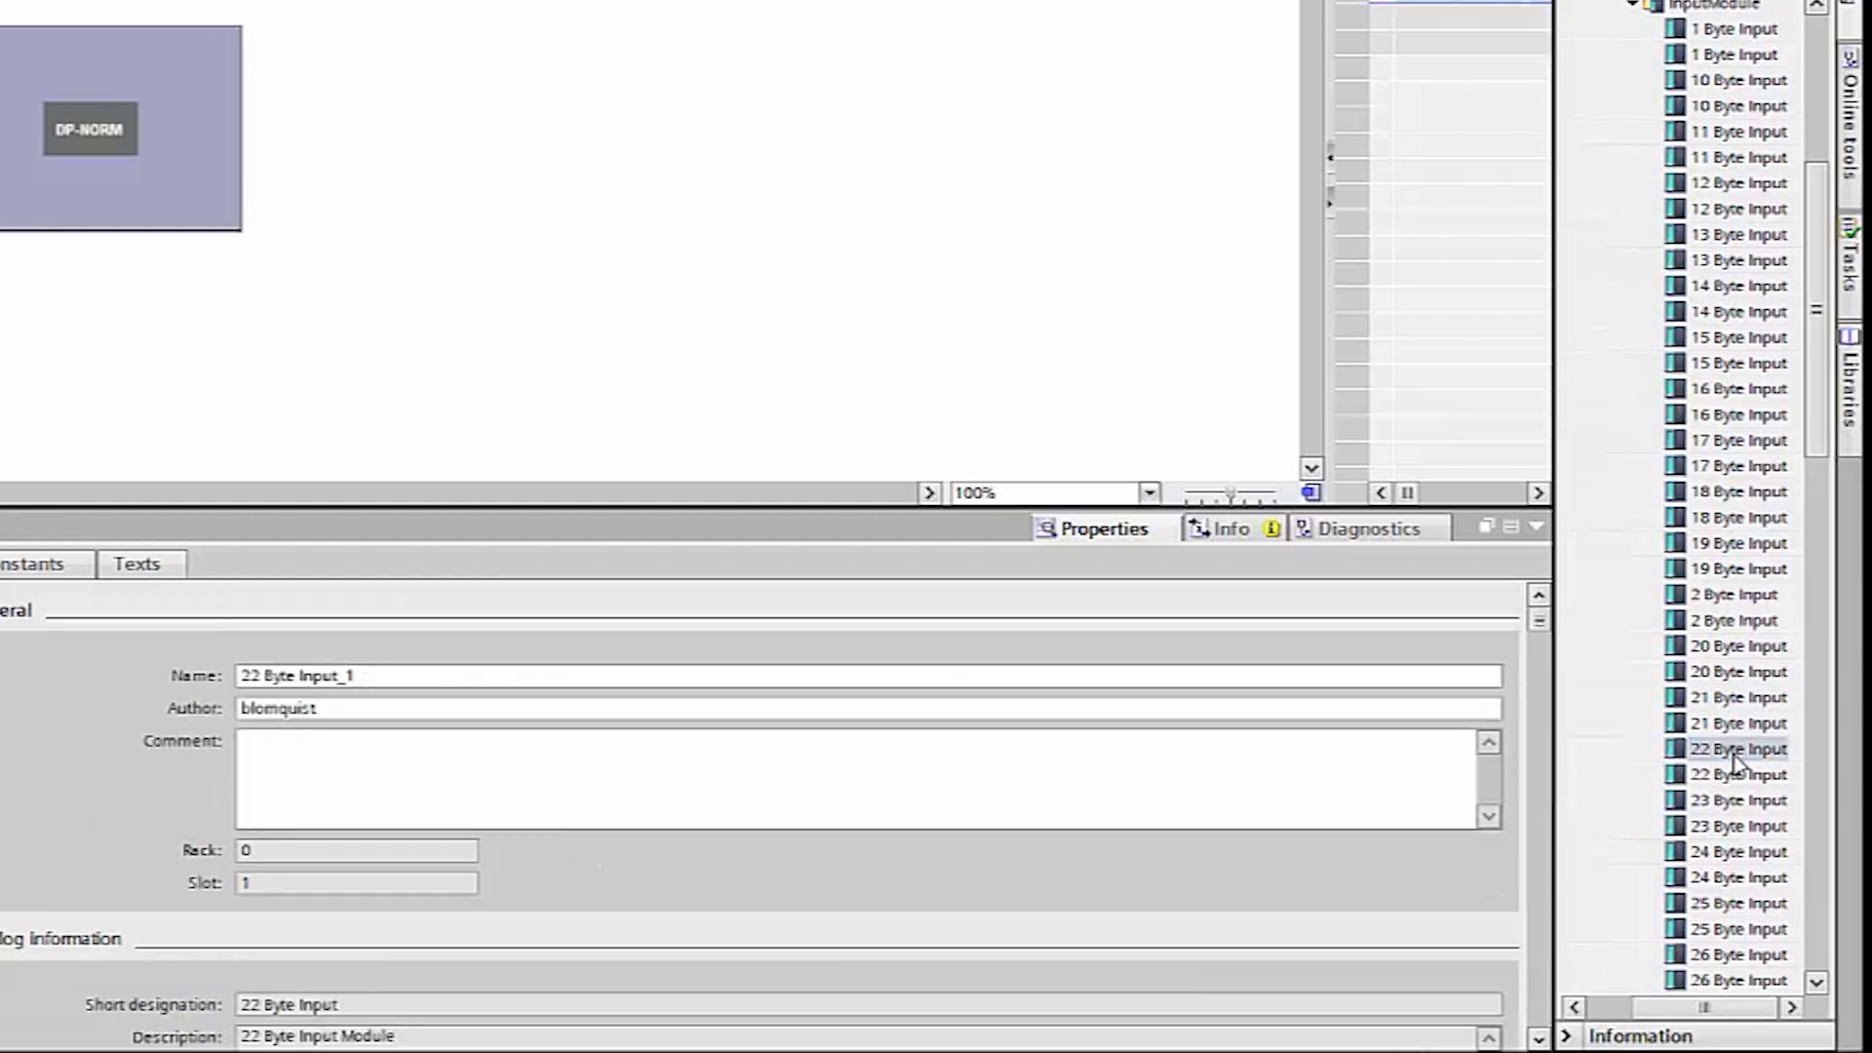
Add the 13 Byte Output module from OutputModule to kebs6-1
left_click(1634, 6)
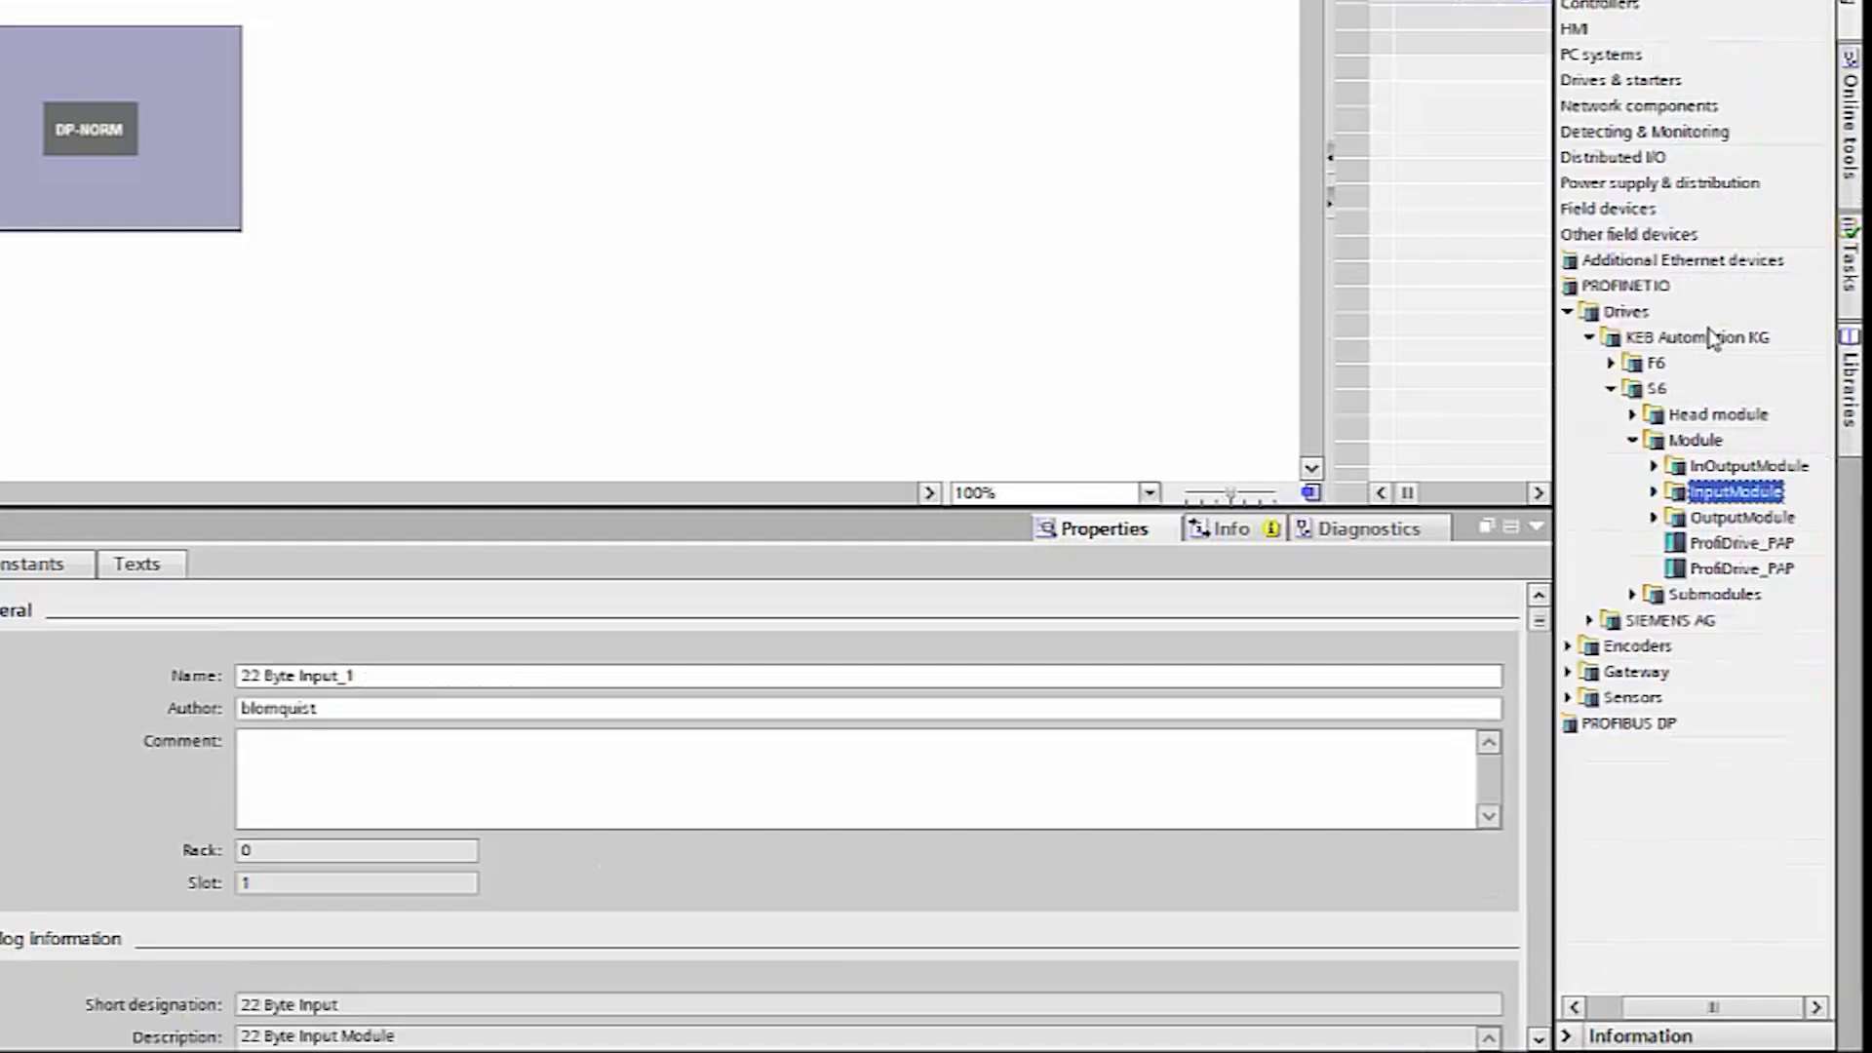
left_click(1654, 520)
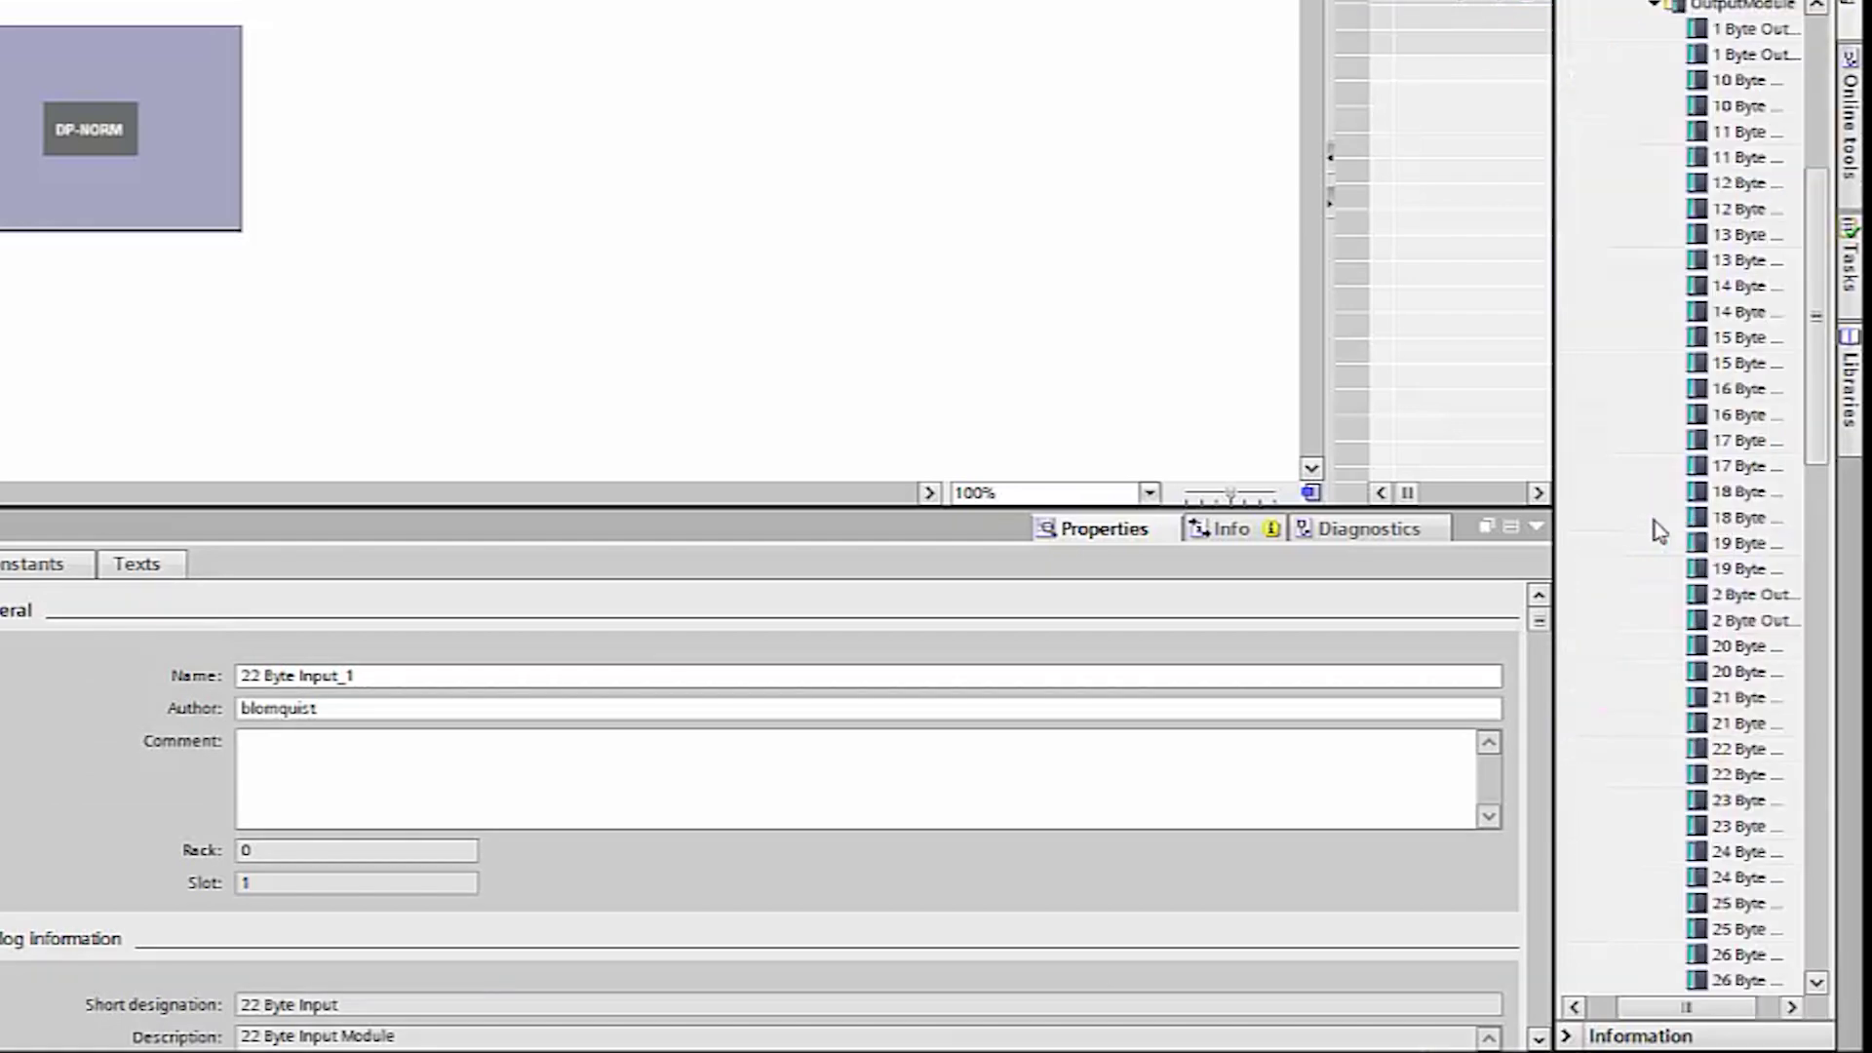
double_click(1735, 236)
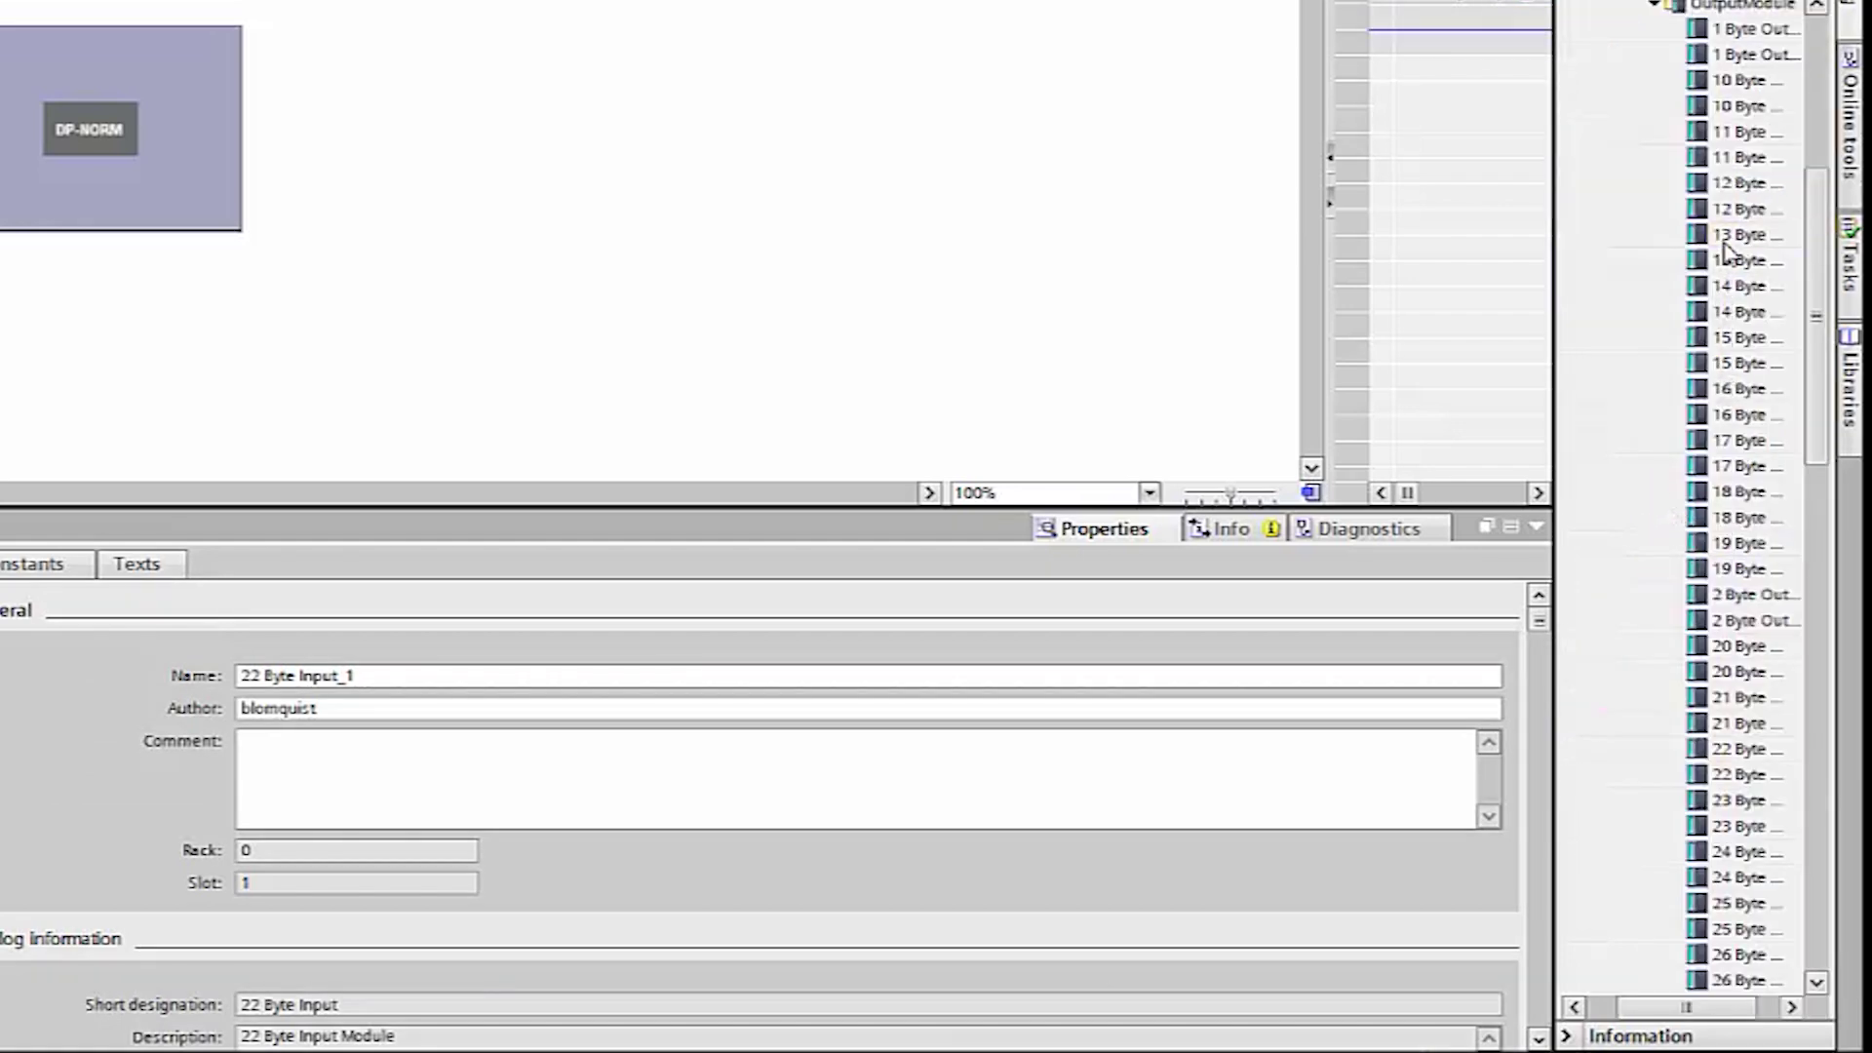